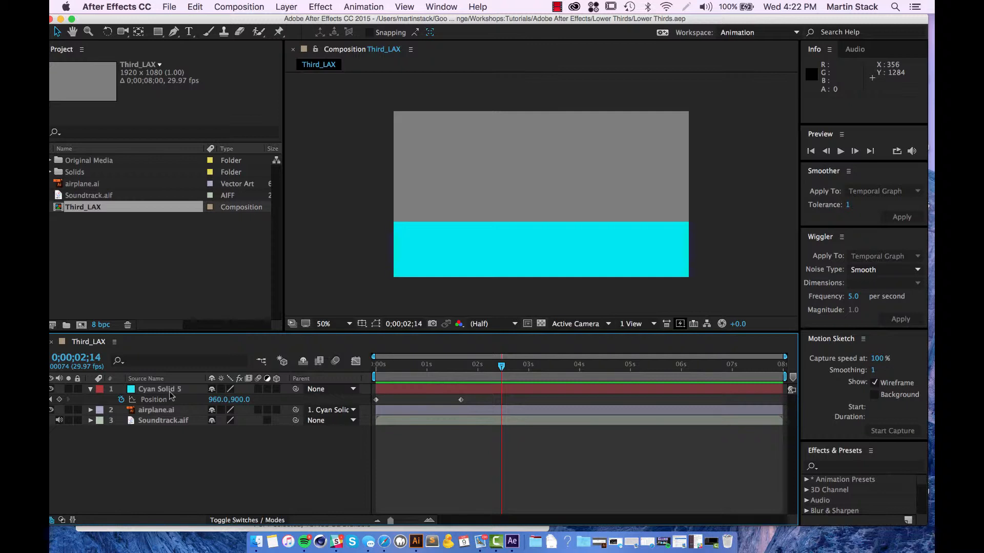
Step: Select the Cyan Solid 5 layer in Third_LAX and bring up its context menu
left_click(171, 393)
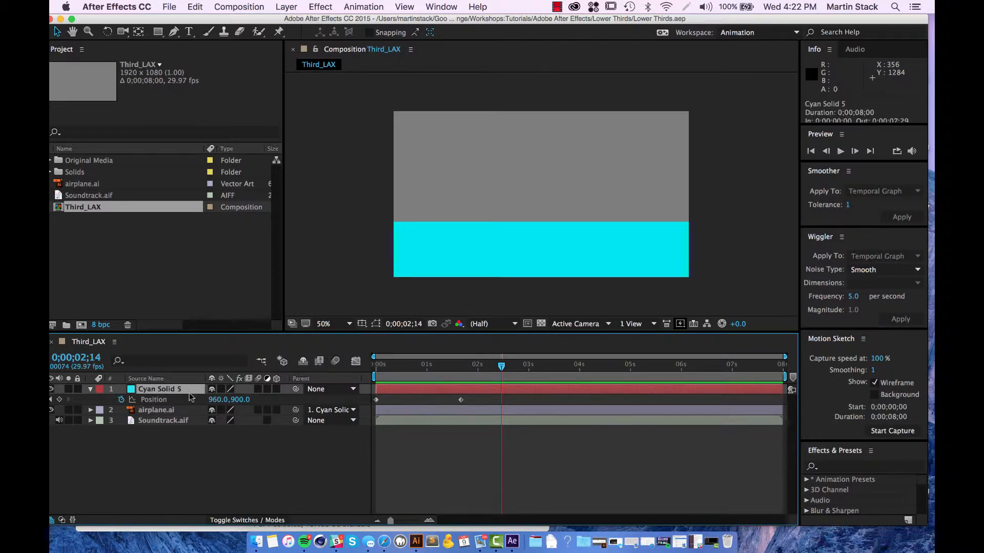
right_click(183, 394)
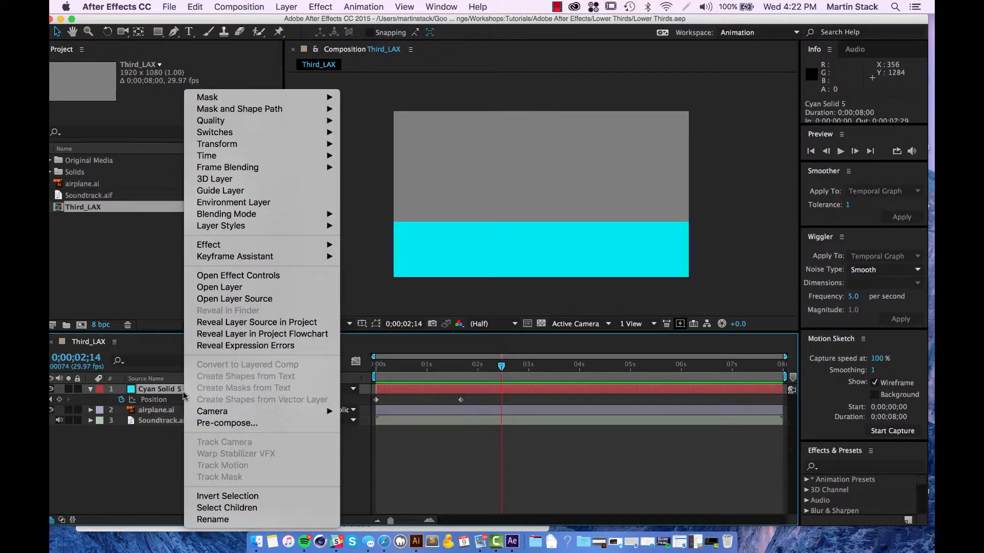
Step: Pre-compose Cyan Solid 5 into a new composition named Sky_Scene, leaving it unopened
left_click(228, 423)
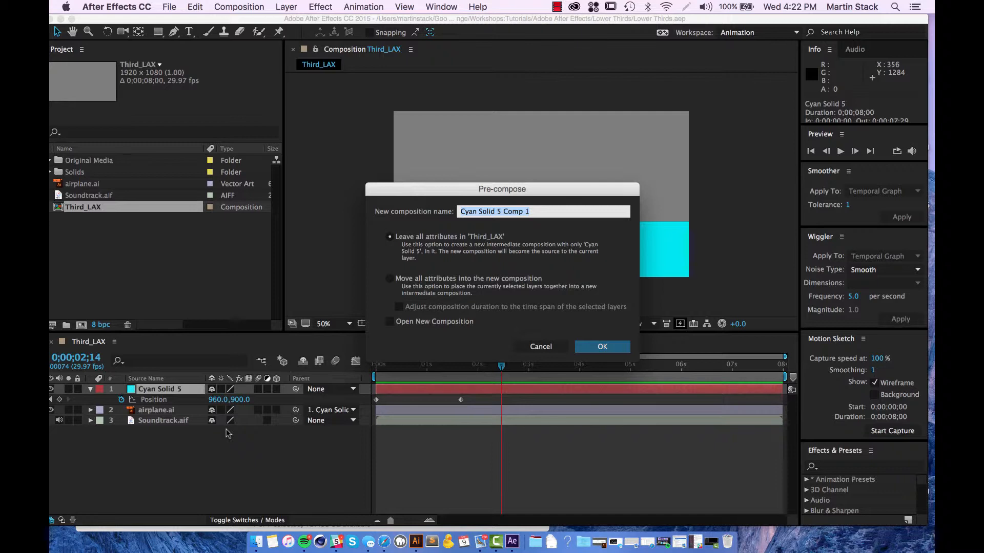
type("Sky_Scene")
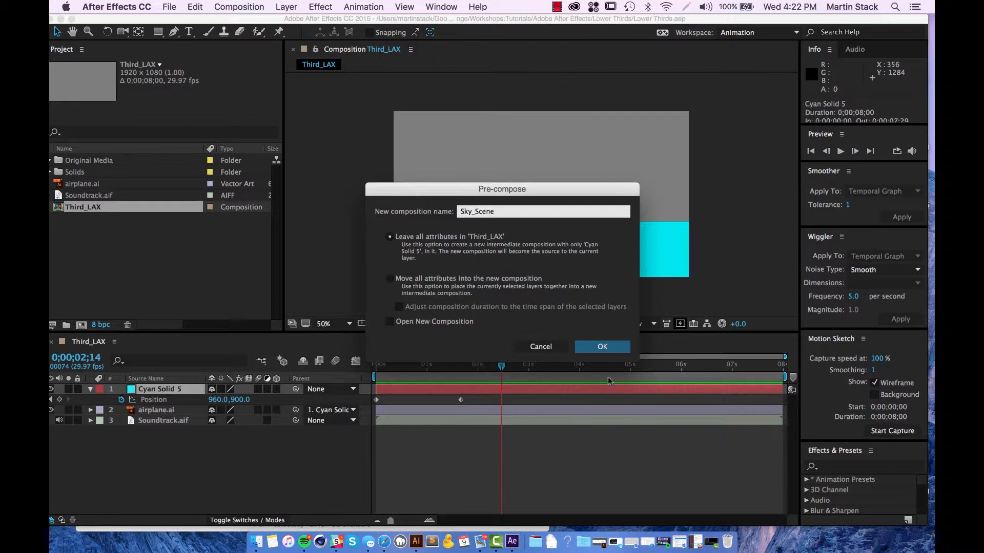
left_click(442, 323)
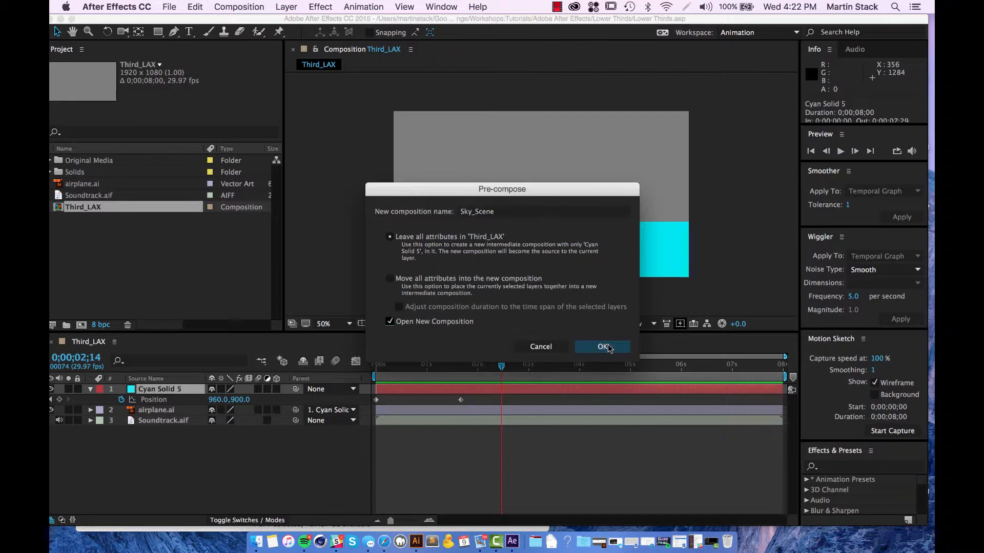
left_click(463, 323)
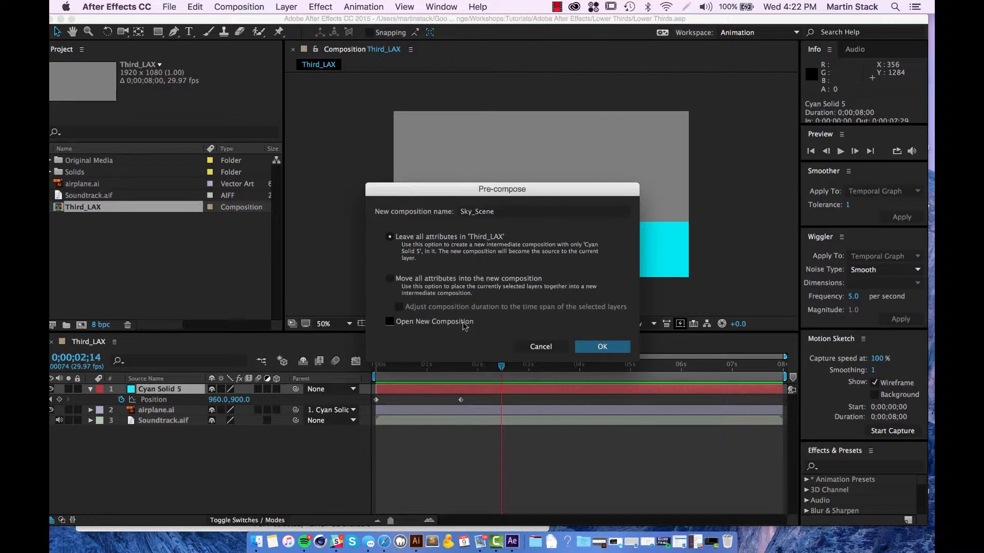
left_click(623, 350)
left_click(141, 472)
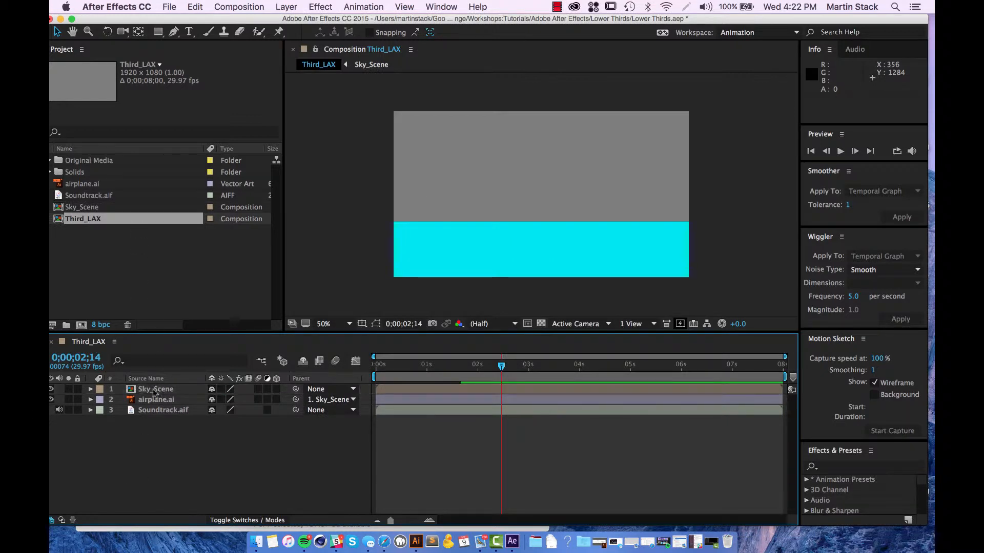
Step: Open Sky_Scene from the Project panel and narrow the window to reveal the desktop
double_click(82, 207)
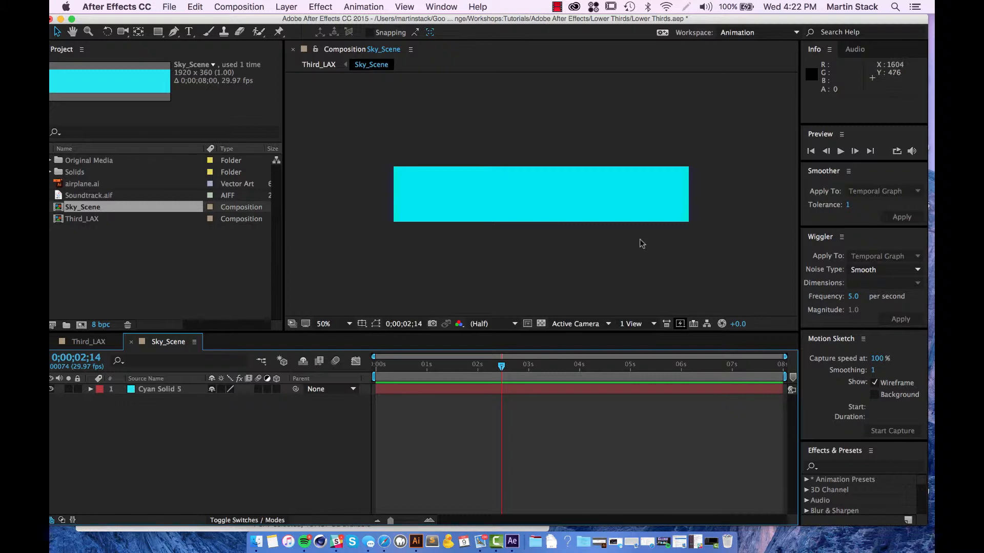
left_click_drag(632, 18, 625, 6)
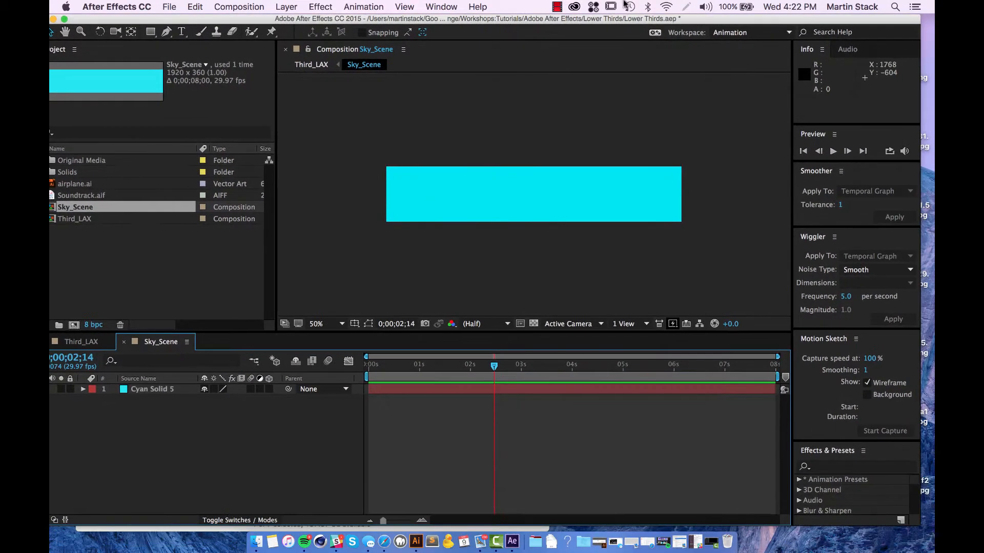
left_click_drag(920, 120, 687, 144)
Step: Quick Look the Main_Comp_2 (Converted) clip, scrub through it, then return to After Effects
left_click(760, 453)
key("space")
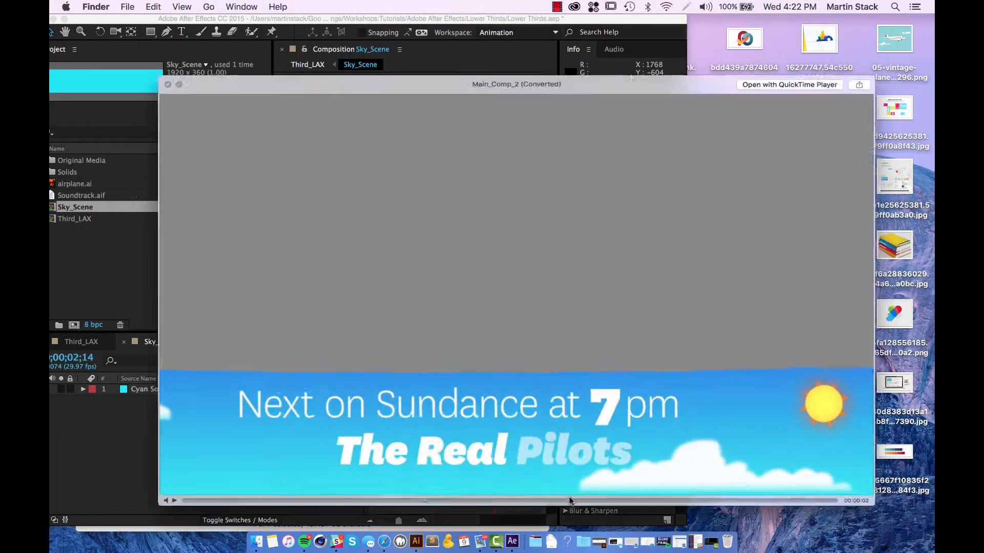
left_click(115, 506)
mouse_move(237, 509)
left_mouse_down()
mouse_move(250, 509)
mouse_move(239, 506)
left_mouse_up()
left_click_drag(475, 504, 362, 533)
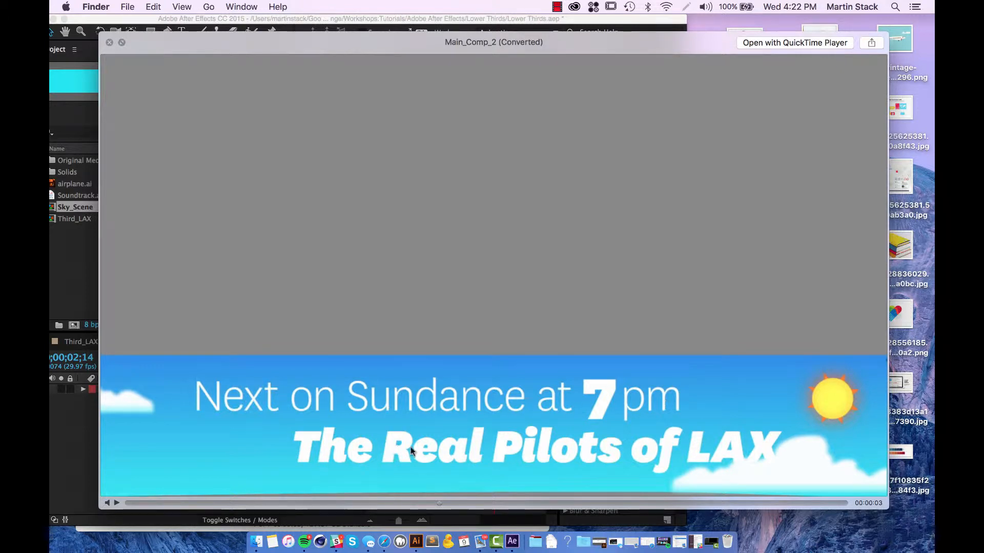
left_click(61, 448)
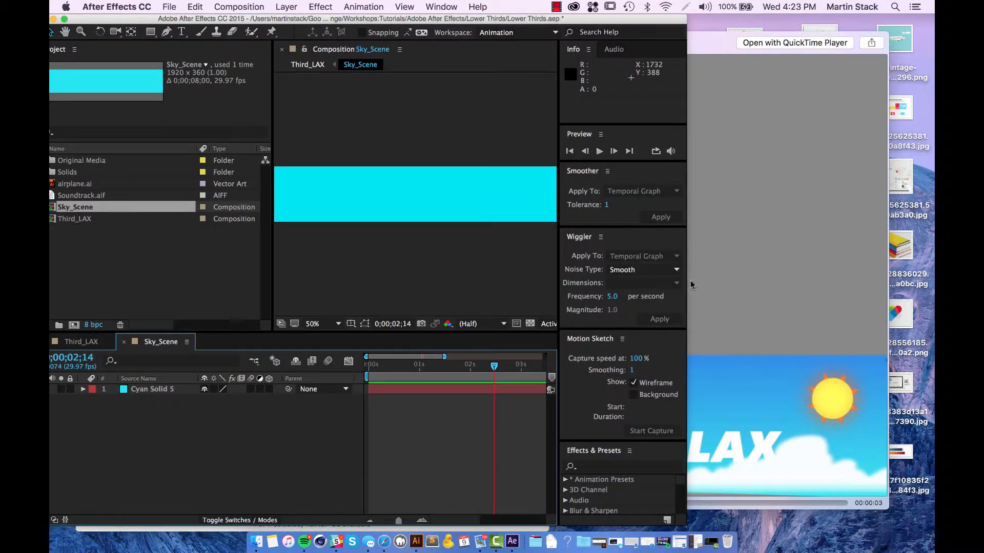
Step: Widen the After Effects window and place the Sky_Scene playhead at 0;00;02;00
left_click_drag(716, 283, 927, 299)
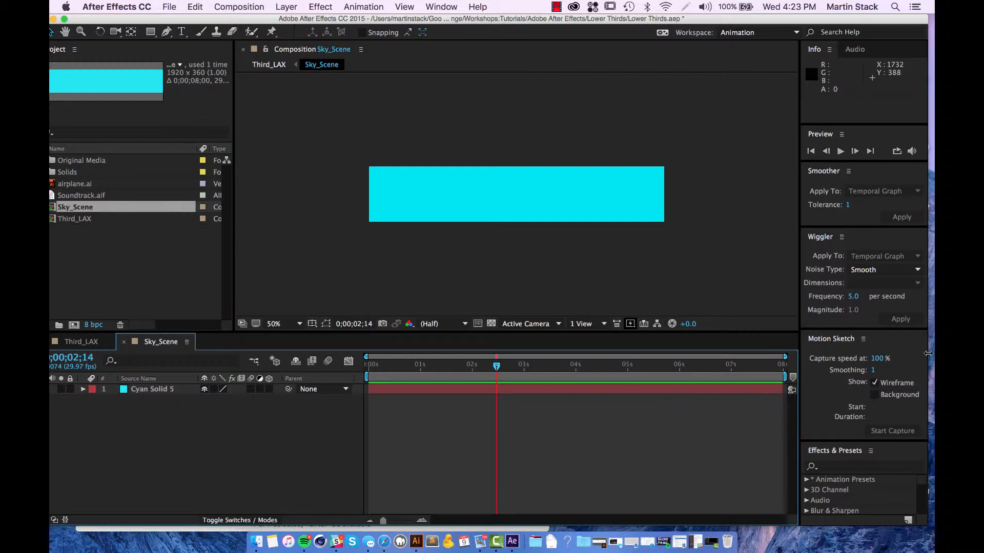
left_click_drag(931, 355, 932, 358)
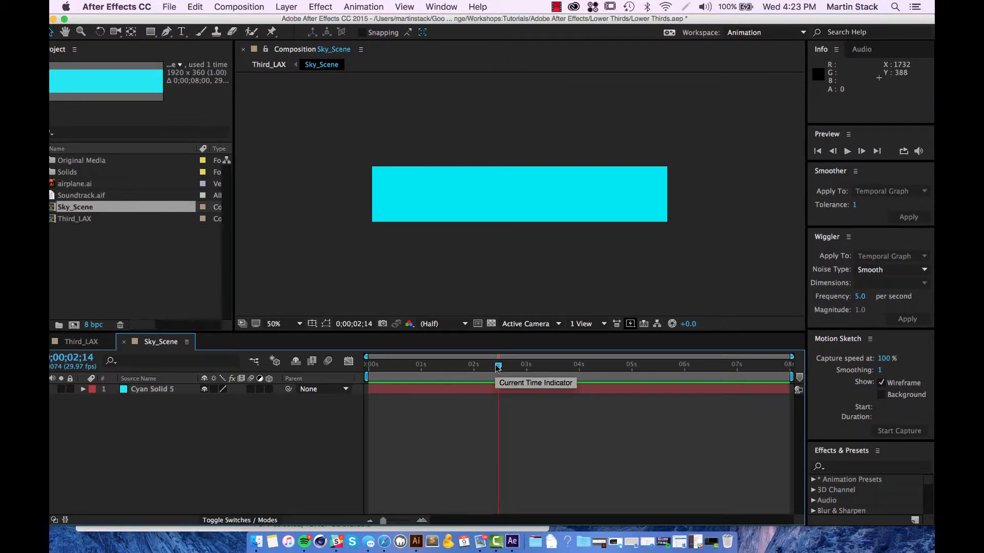
left_click_drag(498, 367, 473, 369)
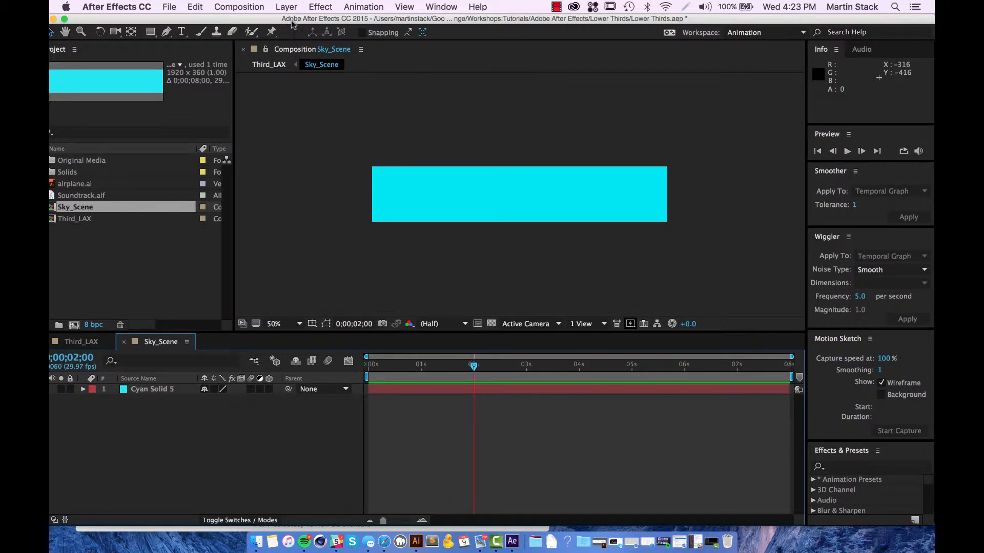
left_click_drag(296, 15, 298, 25)
Step: Draw a text box across the top of the banner and type 'Next on Sundance at 7pm'
left_click(181, 37)
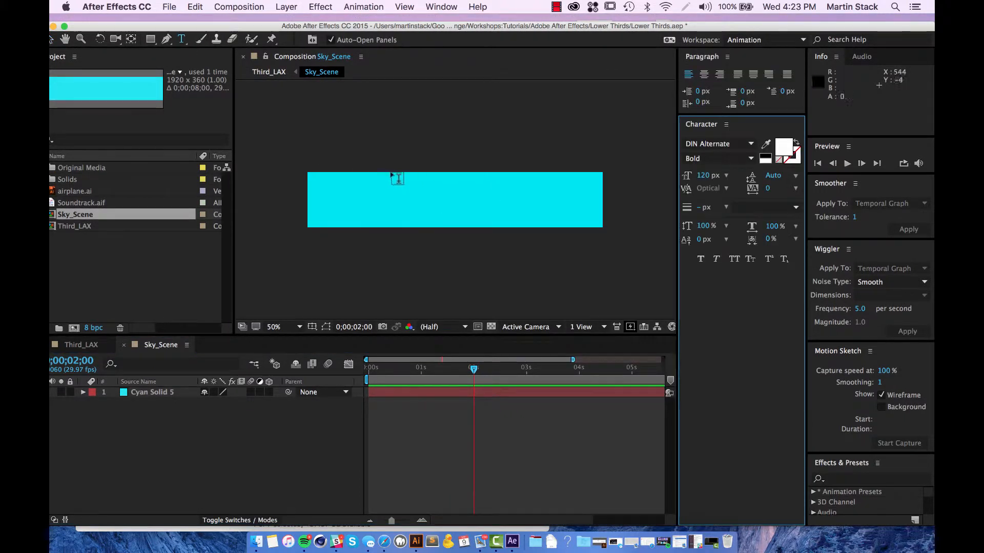
left_click_drag(362, 176, 498, 201)
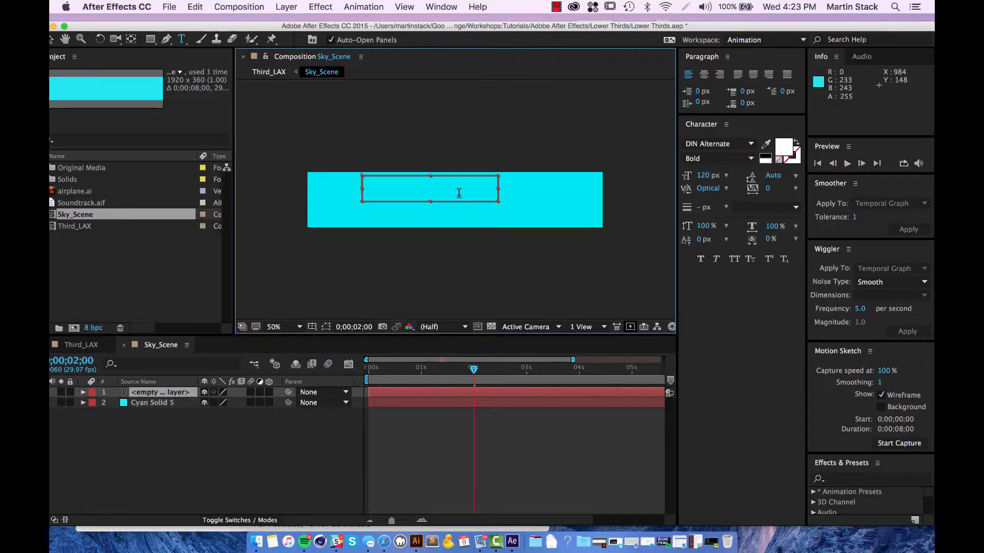
type("Nex")
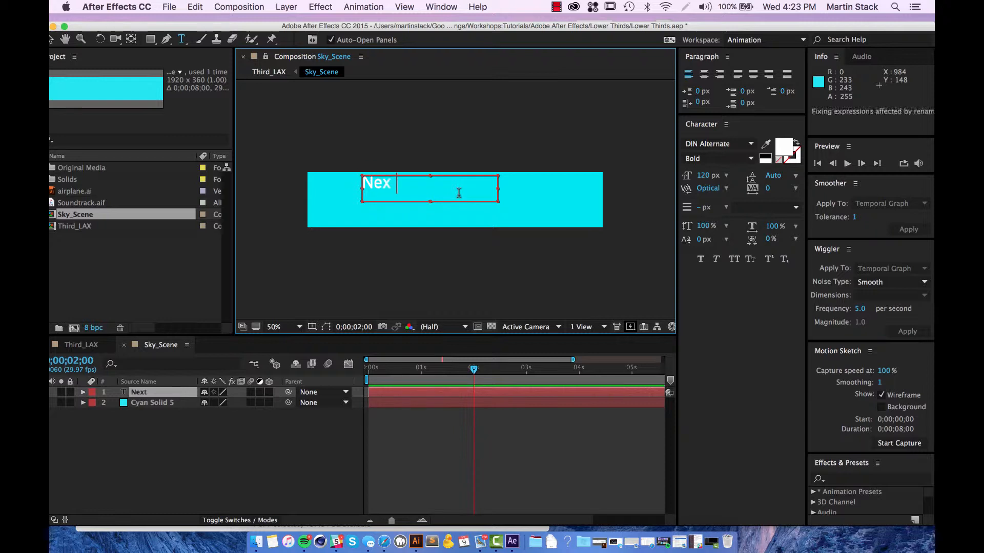
type("t on Sund")
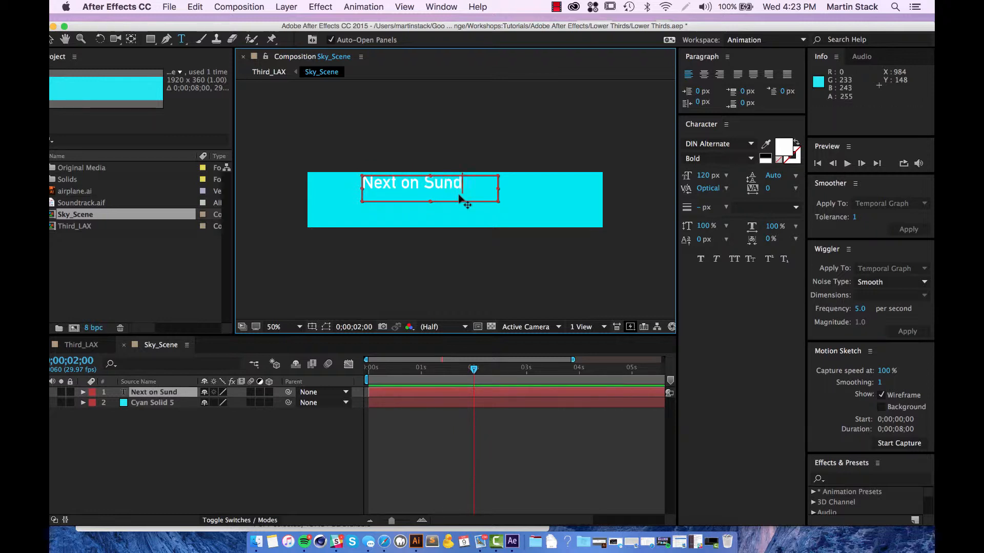
type("ance")
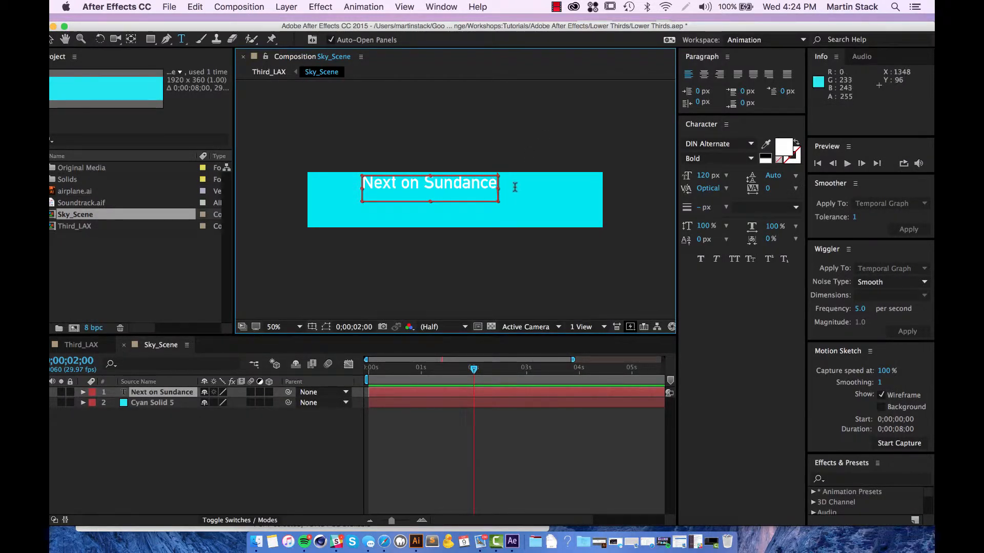
double_click(492, 183)
key("Left")
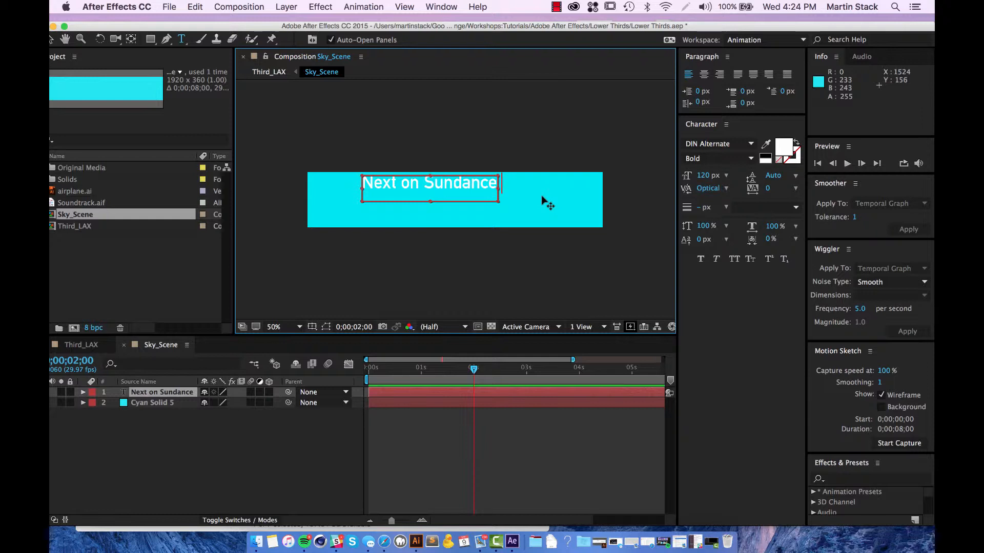
type("at 7pm")
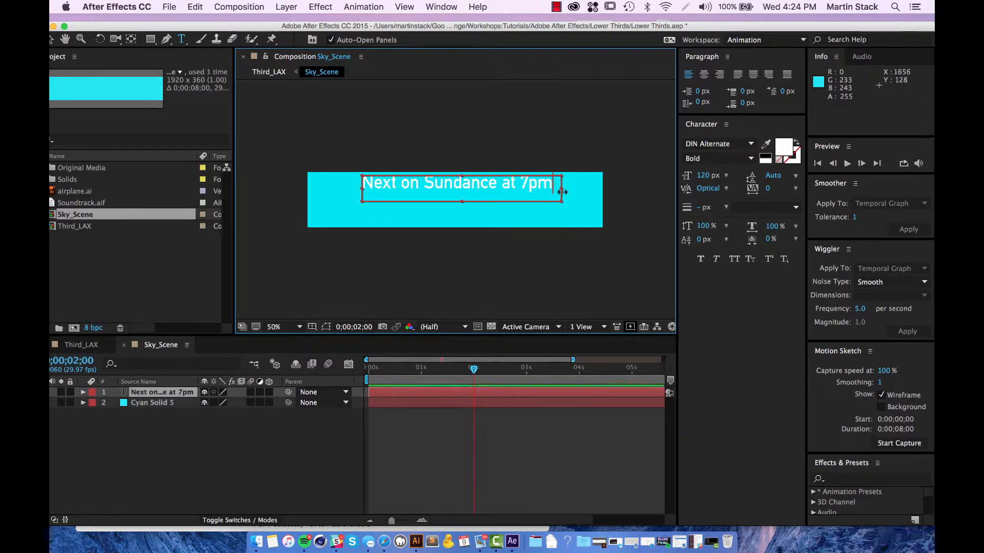
left_click_drag(116, 28, 131, 21)
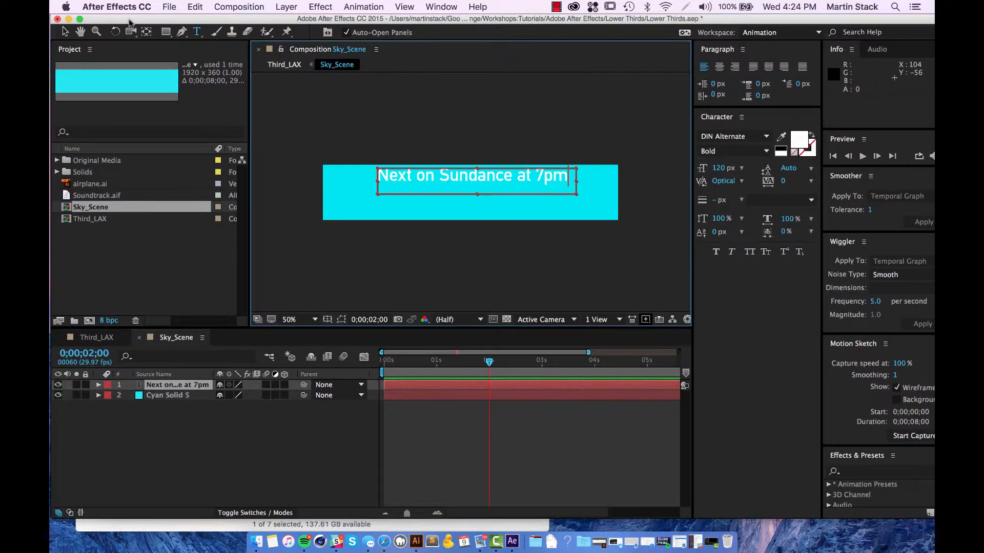
Step: Maximize the window, finish text editing, and nudge the title's Position right and down
left_click(79, 20)
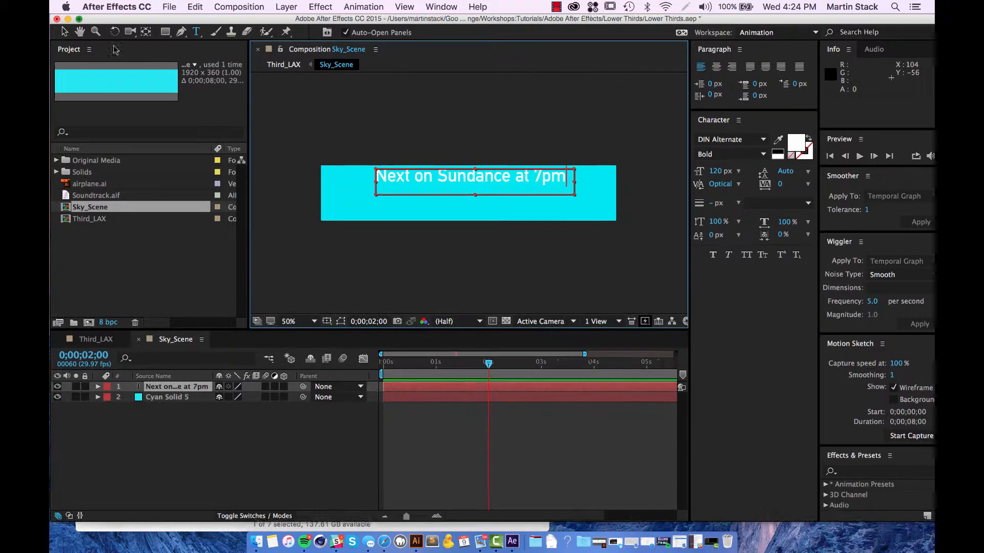
left_click(64, 32)
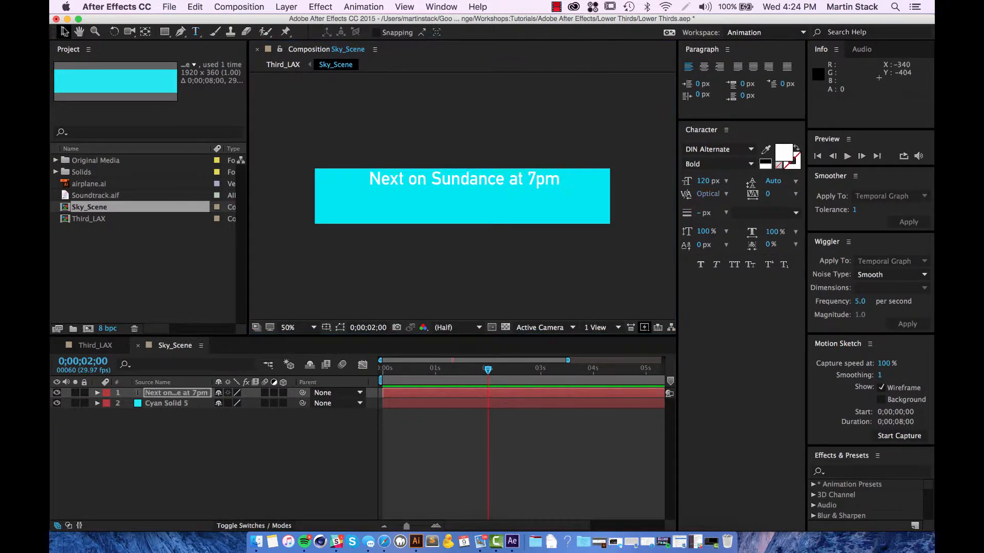
left_click(494, 179)
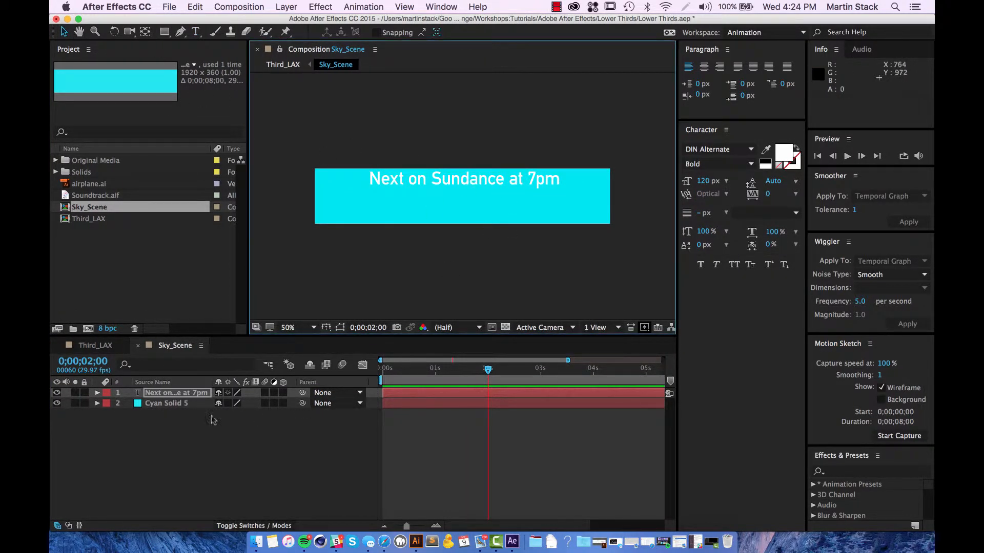
left_click(185, 393)
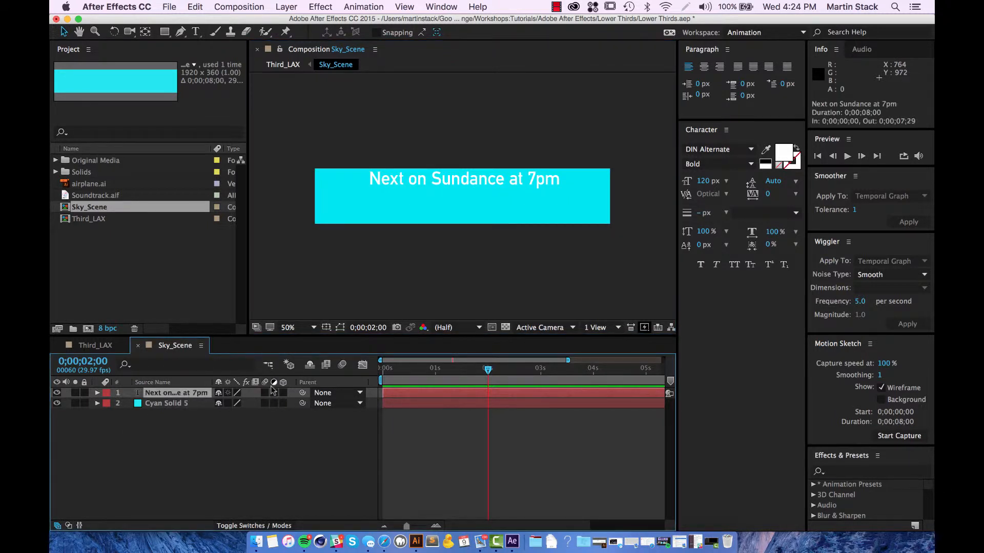
key("p")
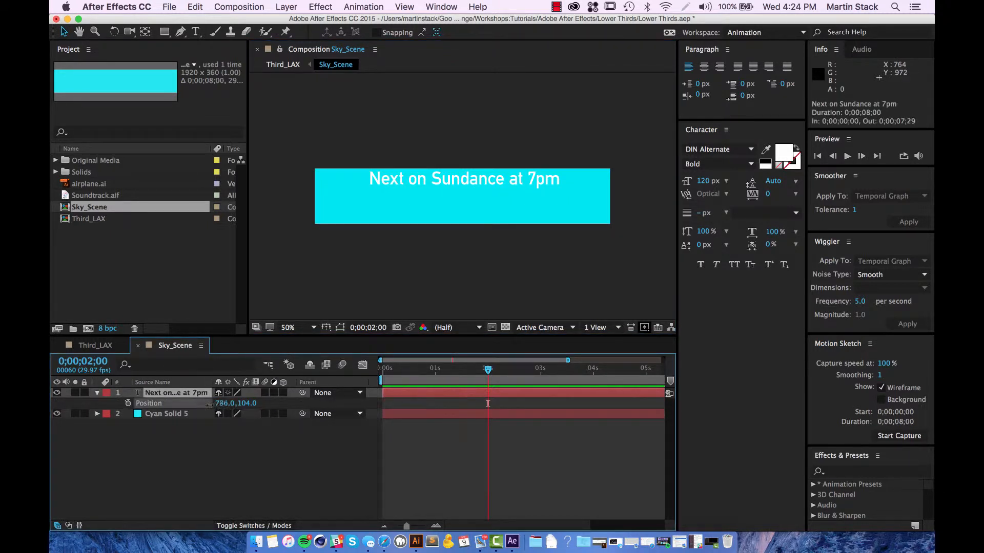
left_click_drag(209, 405, 239, 403)
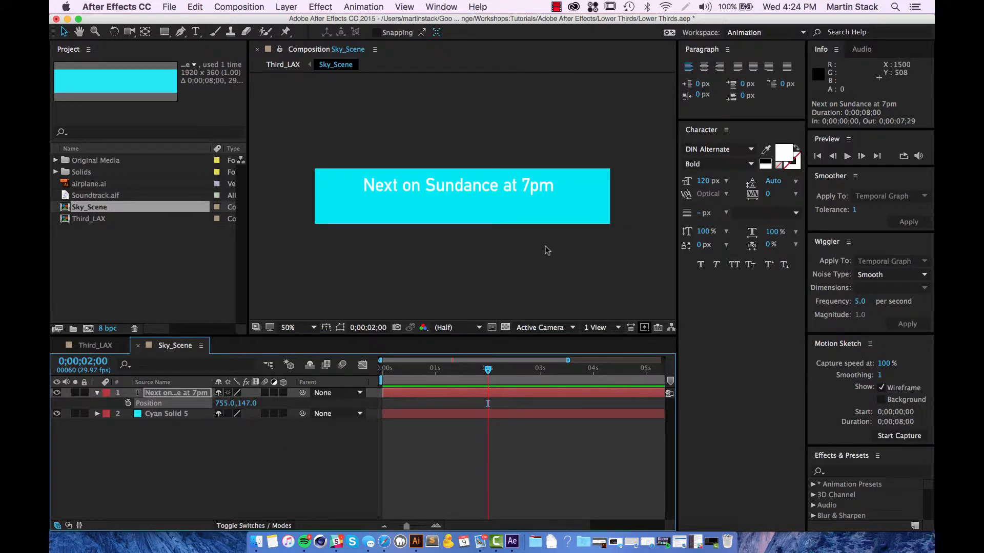
Step: Duplicate the 'Next on Sundance at 7pm' layer with Cmd+D
left_click(521, 229)
left_click(159, 396)
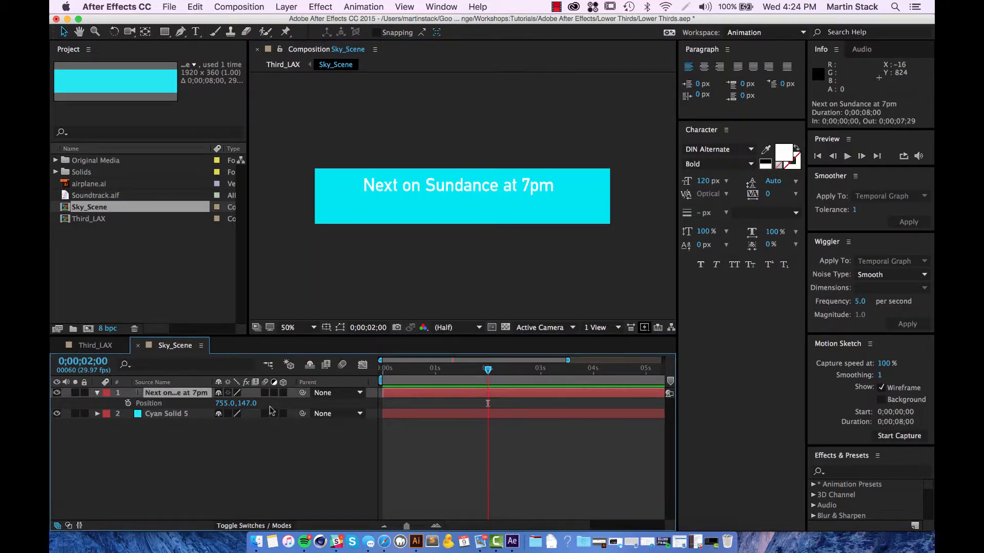
key("super+d")
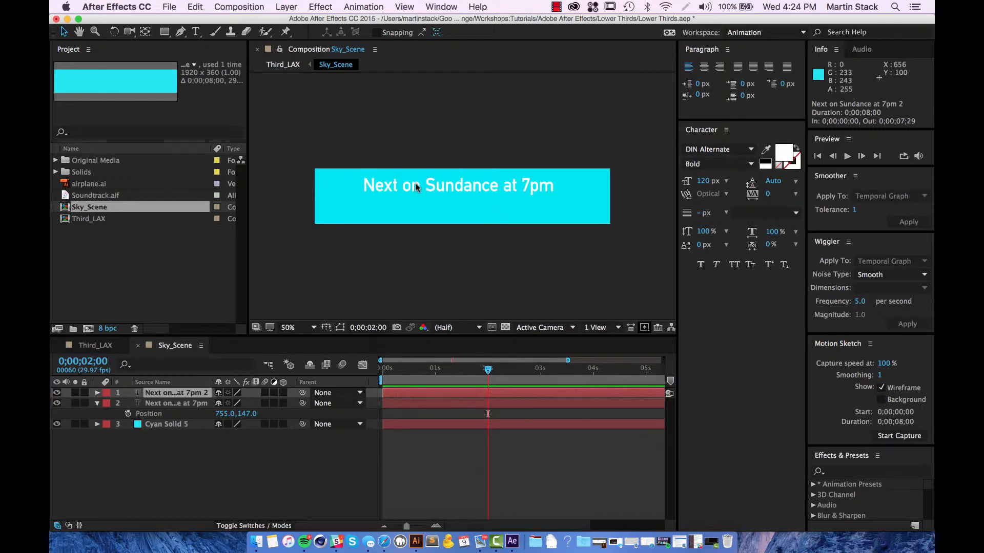
Step: Move the duplicate below the title and retype it as 'The Real Pilots of LAX'
left_click_drag(415, 183, 438, 205)
double_click(438, 203)
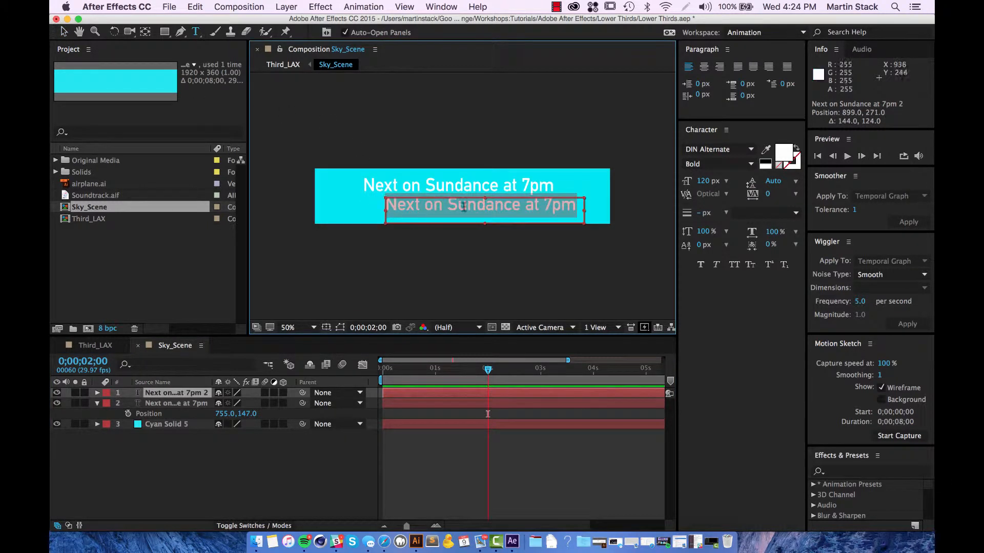
type("The ")
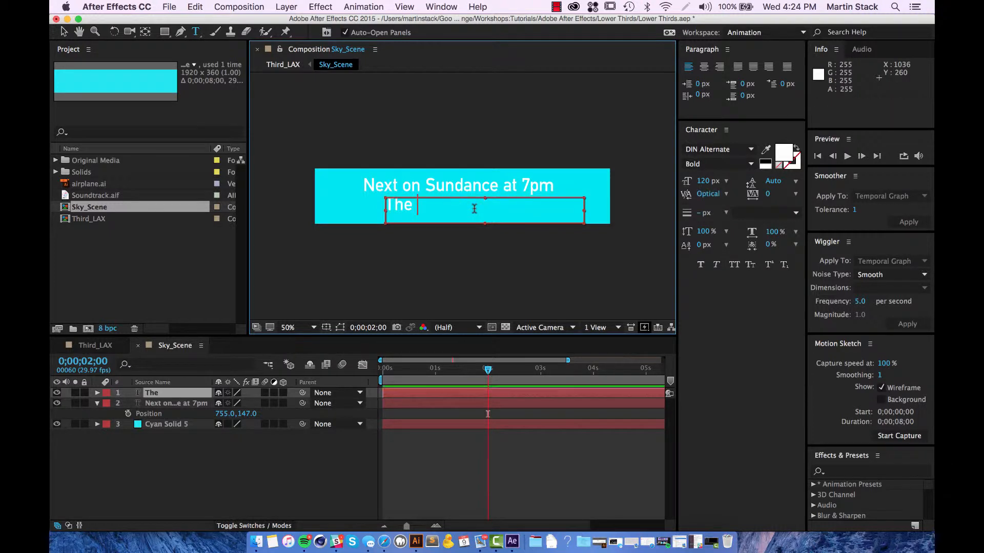
type("Real P")
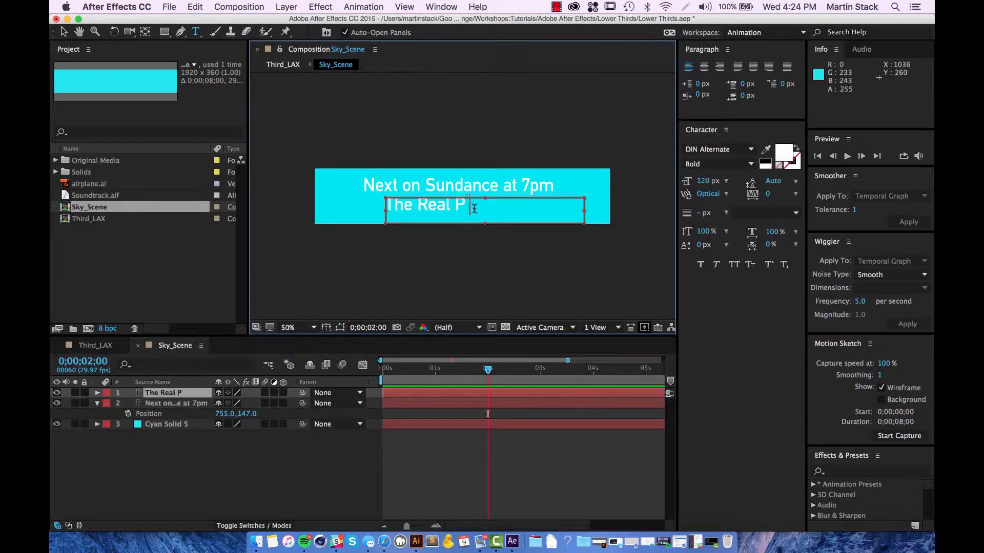
type("ilots o")
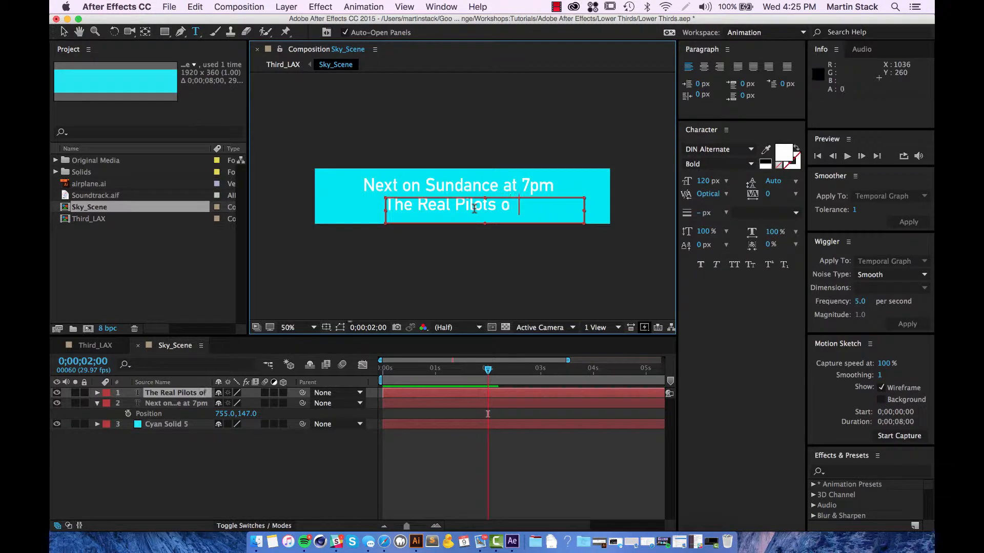
type("f LAX")
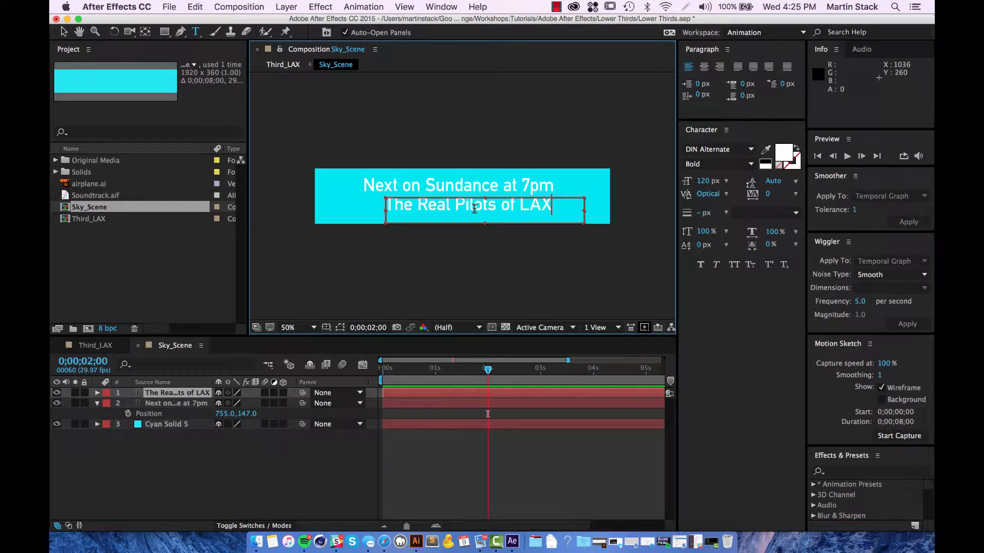
key("BackSpace")
key("BackSpace")
key("BackSpace")
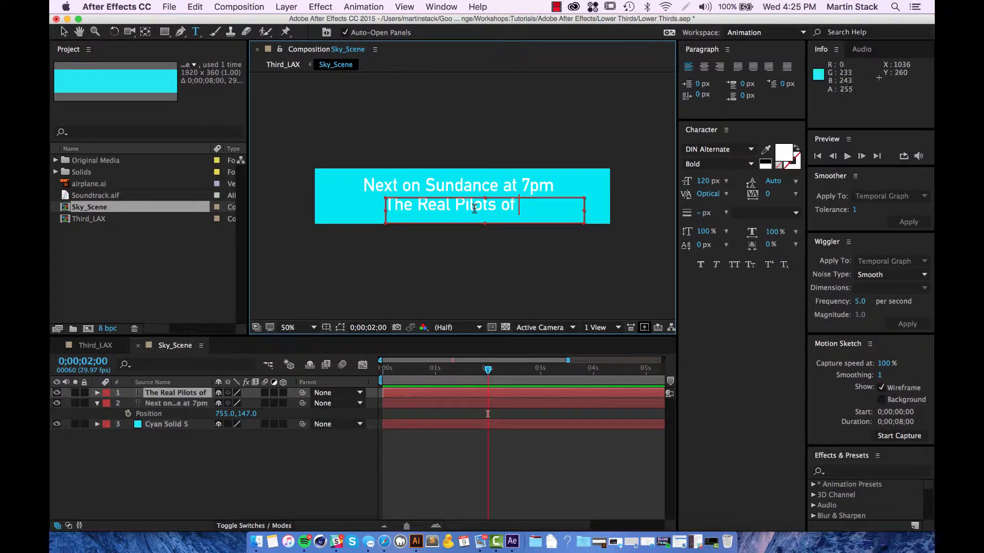
type("BUR")
key("BackSpace")
key("BackSpace")
key("BackSpace")
key("BackSpace")
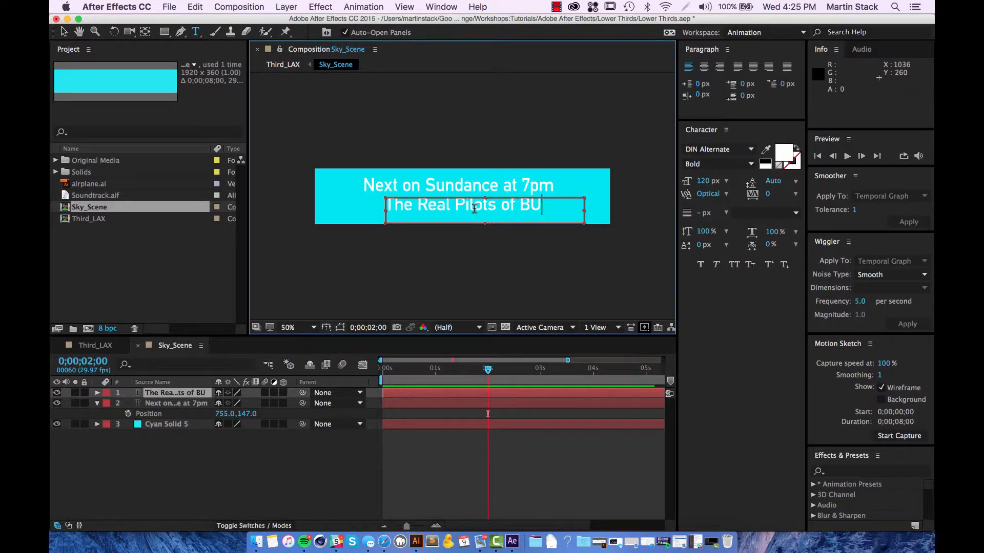
type("LAX")
left_click(63, 32)
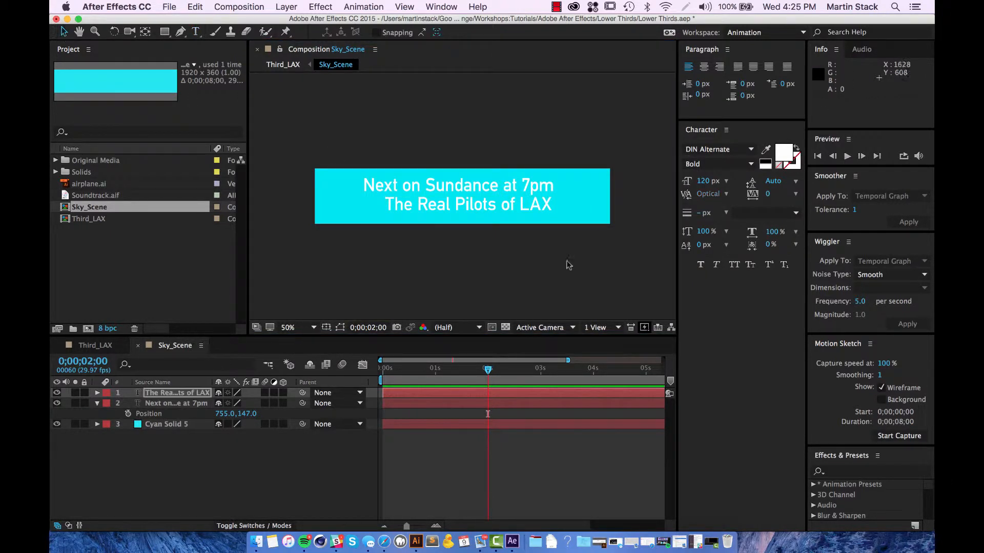
left_click(168, 398)
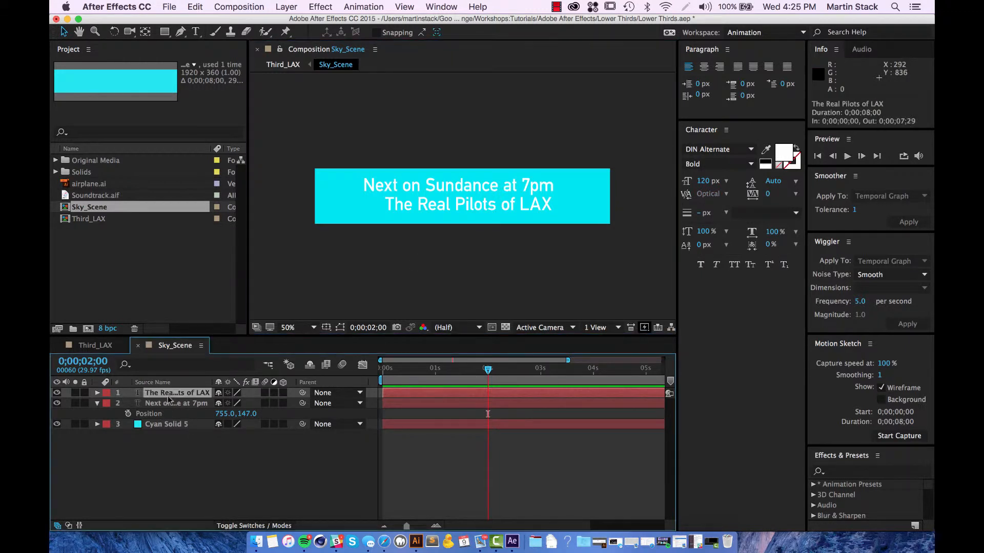
Step: Scrub layer 1's Position X right so it sits at 1038, 291
key("p")
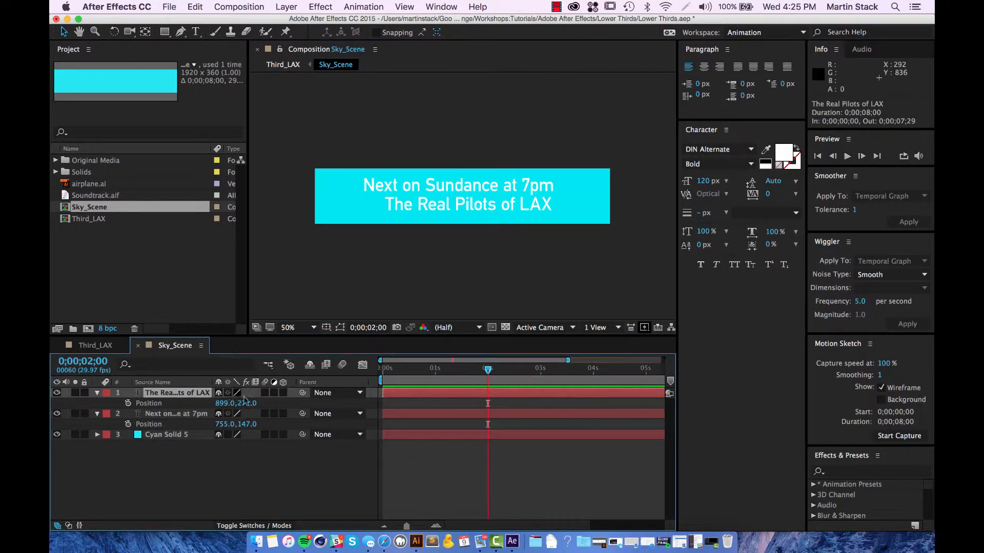
left_click_drag(224, 404, 276, 408)
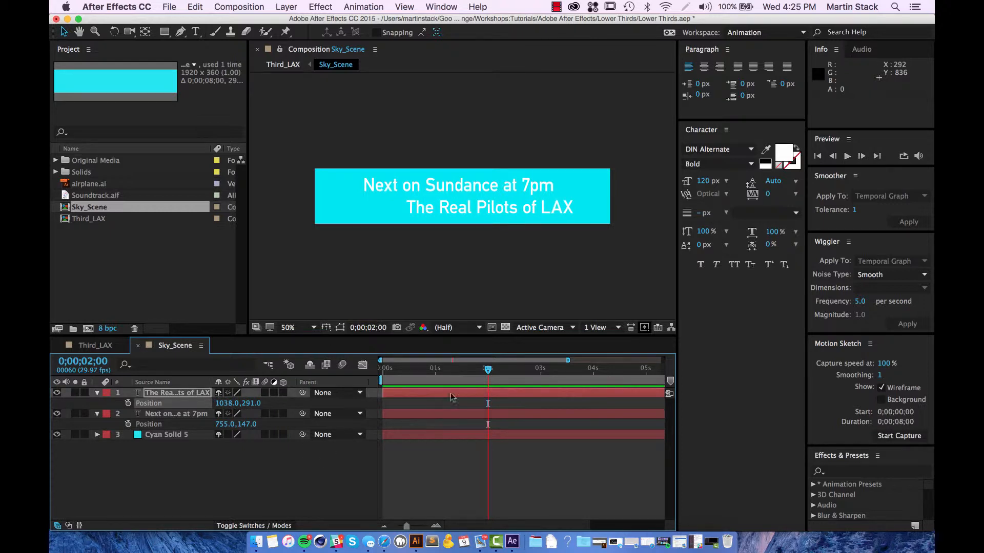
Step: Label the 'Next on Sundance at 7pm' layer Yellow and Cyan Solid 5 Aqua
left_click(105, 394)
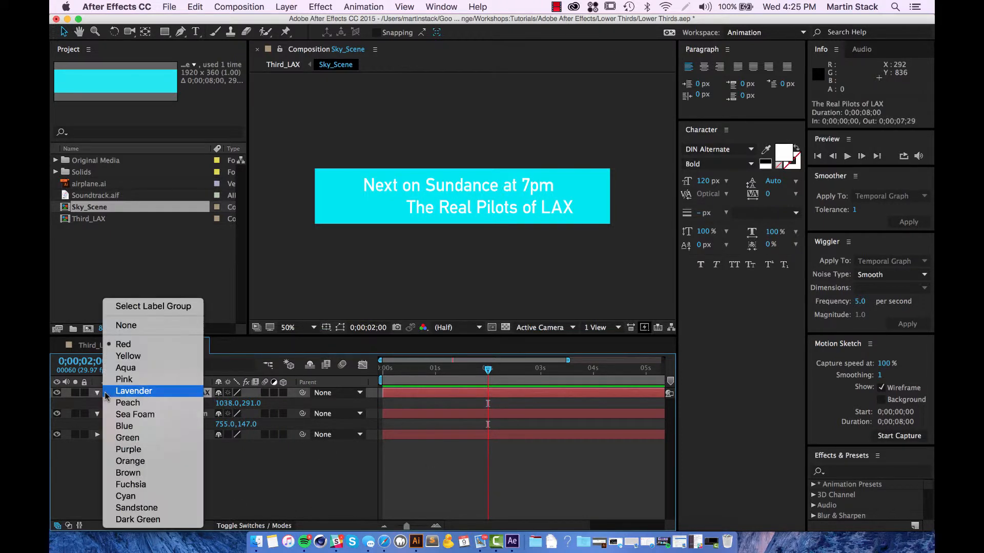
left_click(82, 460)
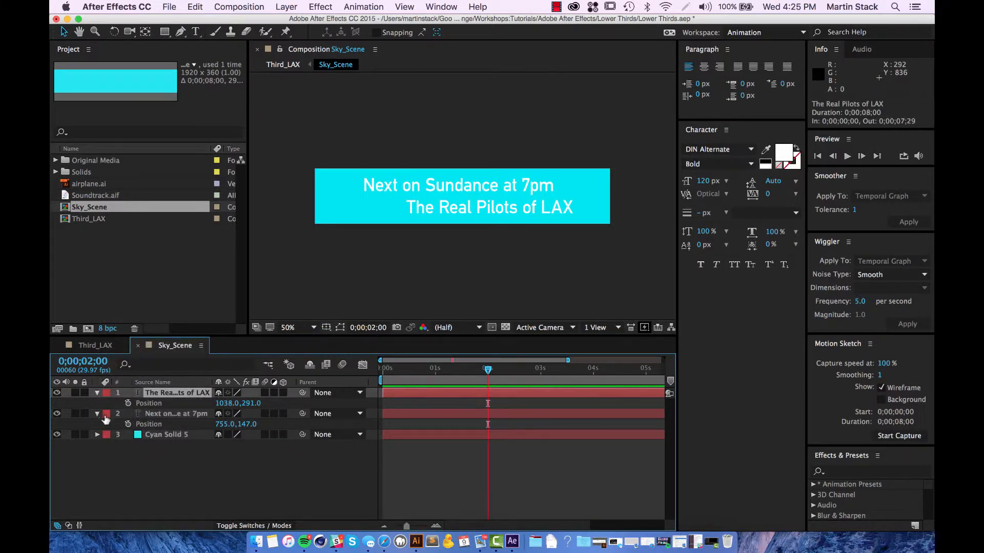
left_click(105, 415)
left_click(54, 494)
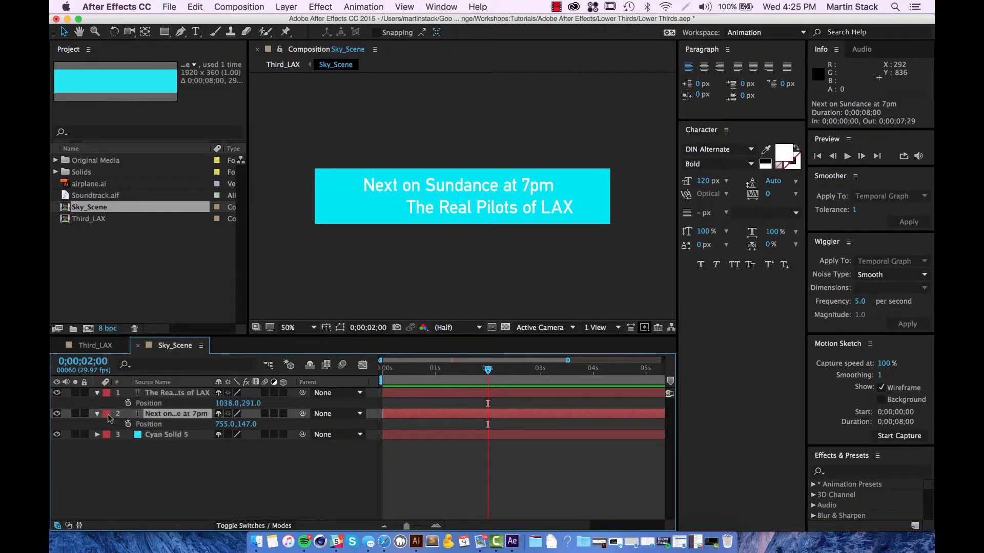
left_click(107, 419)
left_click(128, 356)
left_click(106, 435)
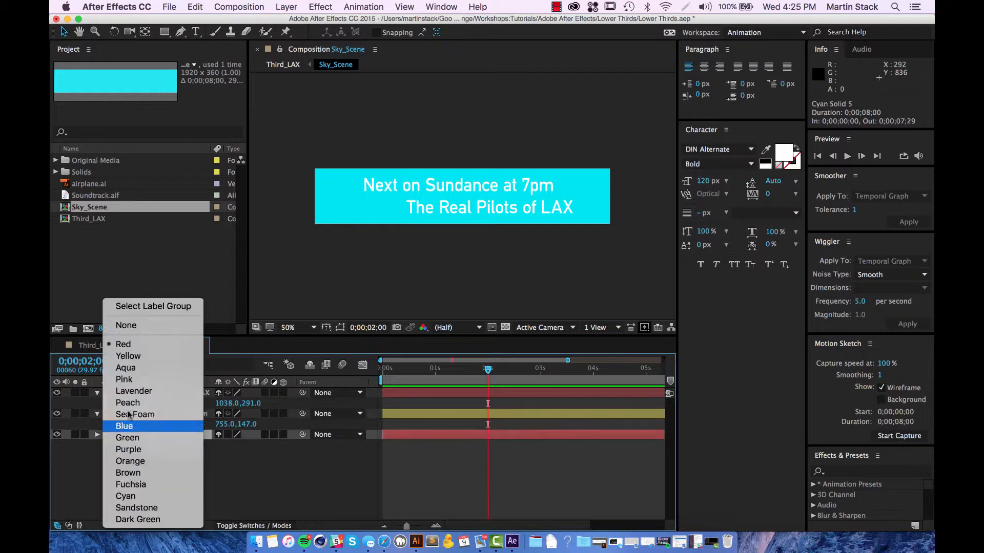
left_click(127, 368)
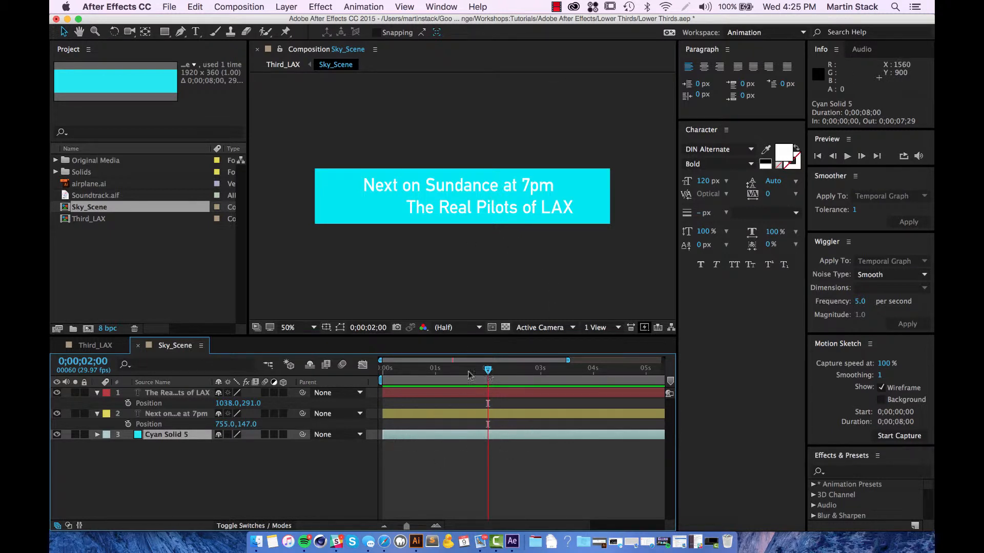
Step: At 0;00;01;04, move the title to 698, 147 and the second line to 999, 291
left_click_drag(469, 372, 442, 373)
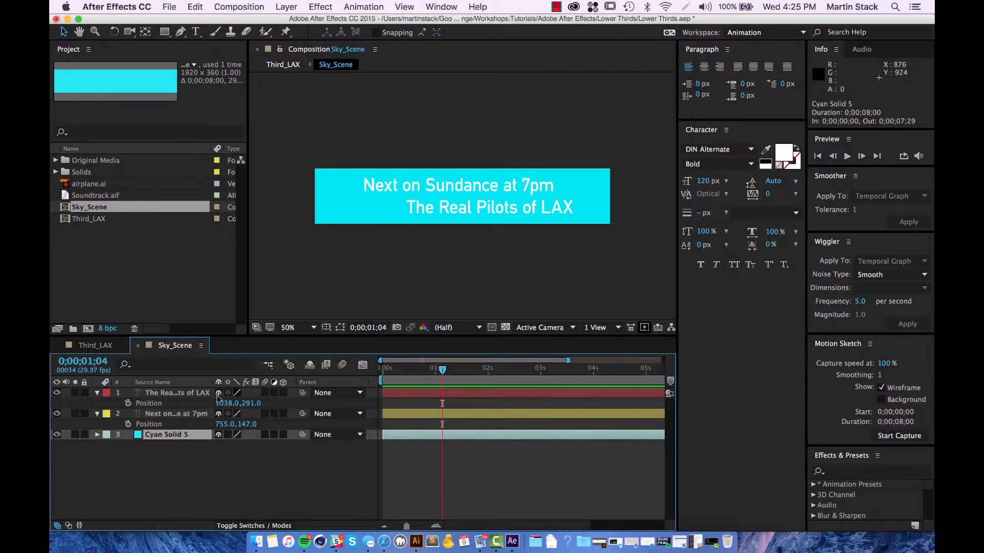
left_click(164, 414)
left_click_drag(225, 425, 202, 405)
left_click(190, 395)
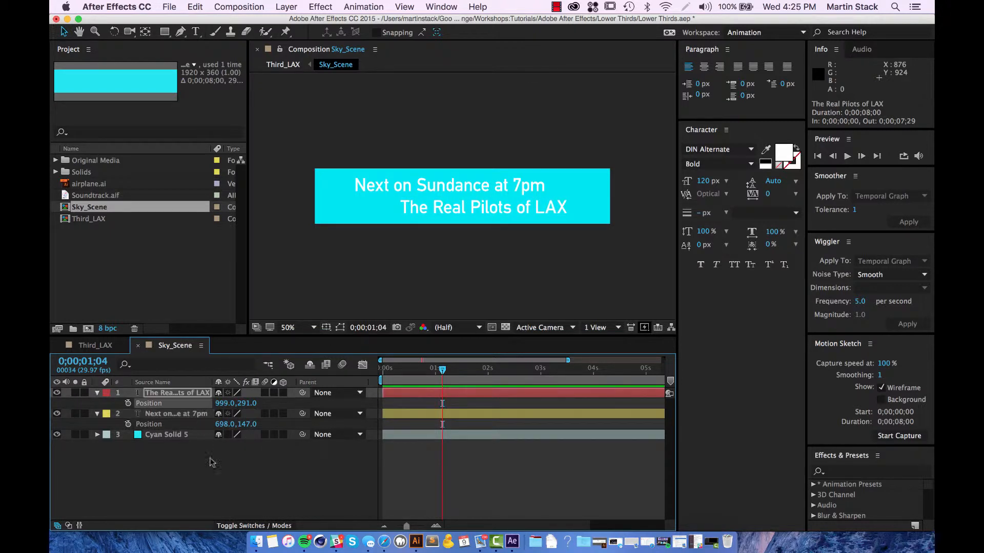
left_click(225, 472)
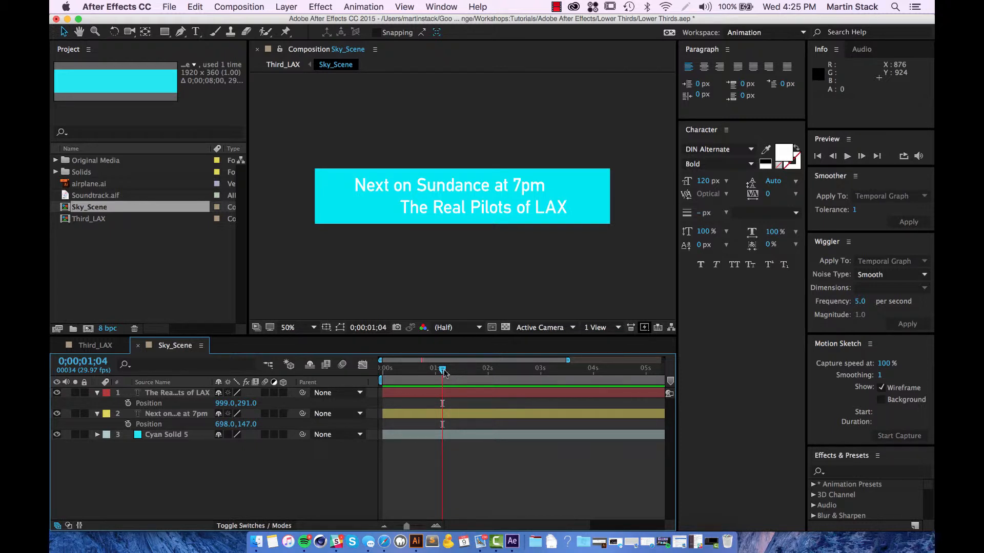
left_click_drag(443, 372, 491, 380)
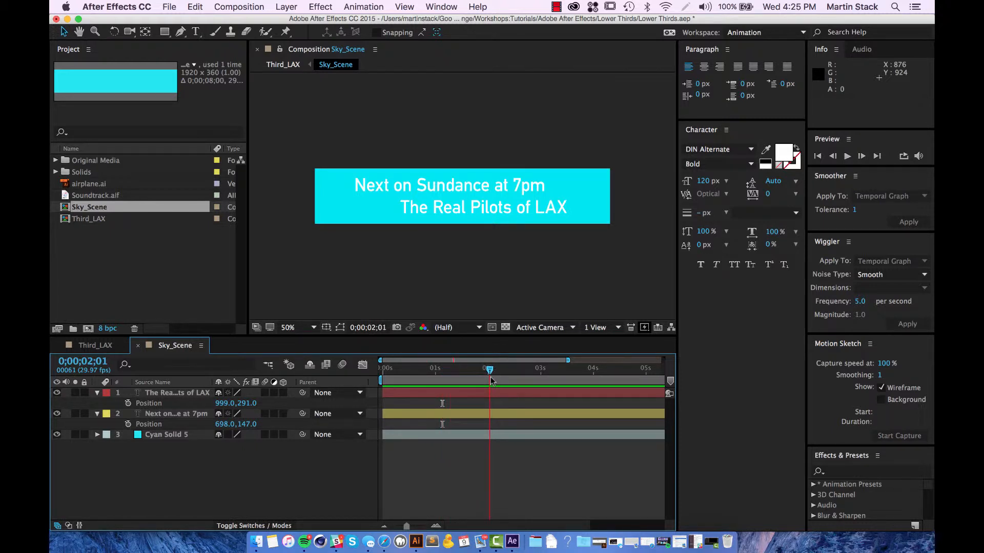
Step: Switch back and forth between the Third_LAX and Sky_Scene composition tabs
left_click(105, 346)
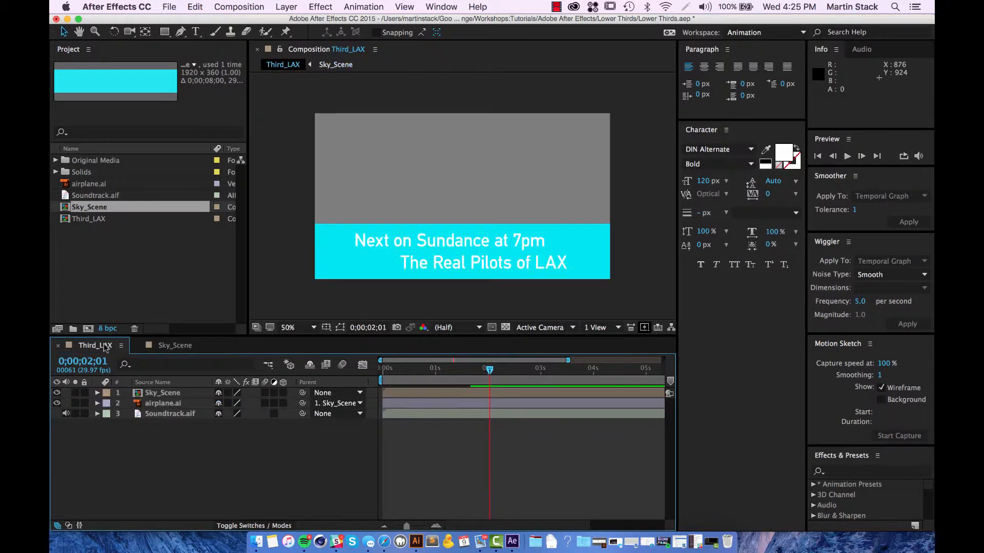
left_click(172, 346)
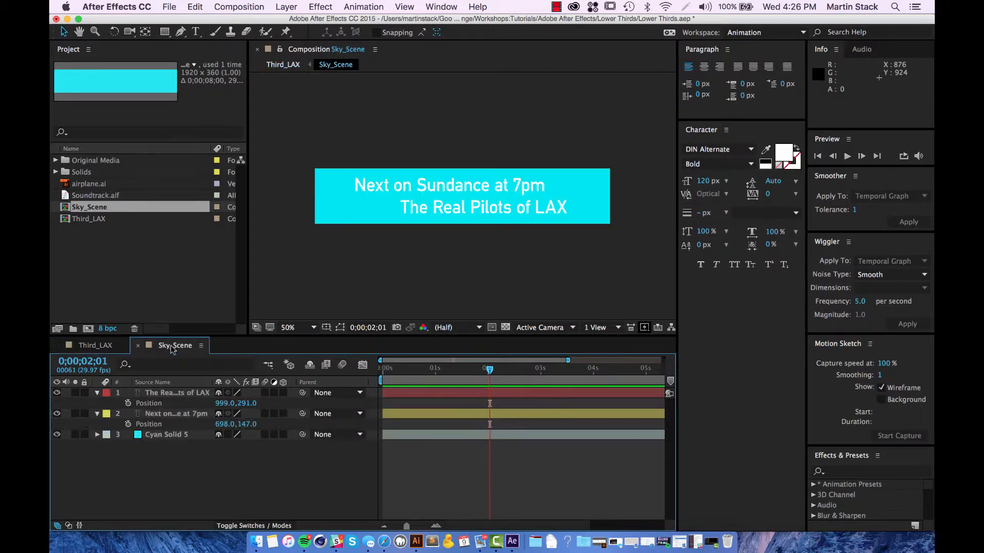
left_click(97, 347)
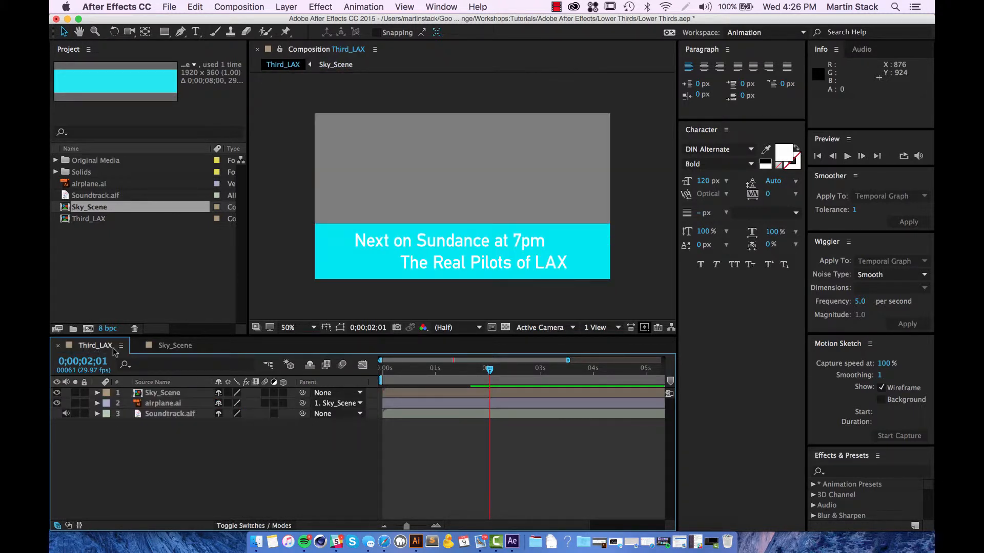
left_click(172, 346)
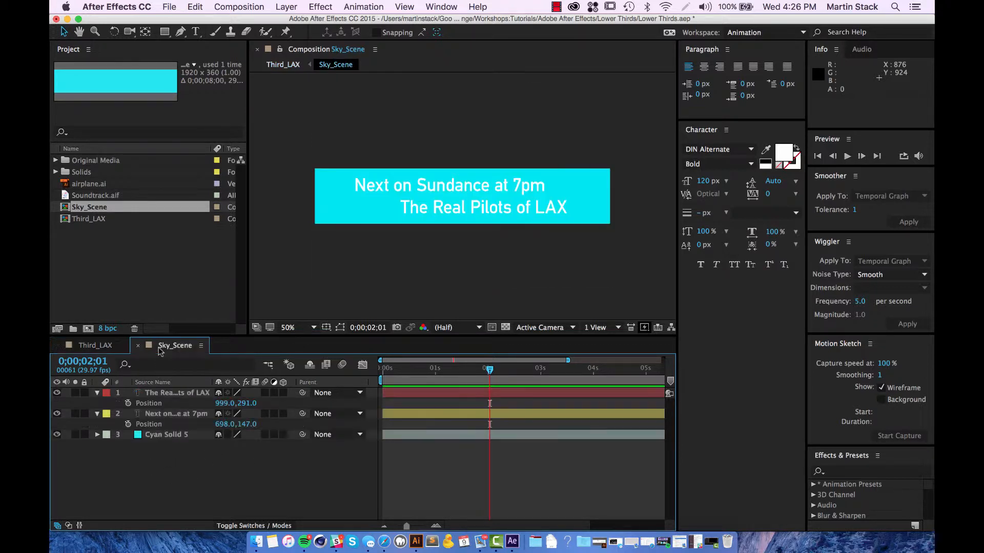
Step: Use the Tab mini-flowchart to jump between Third_LAX and its nested Sky_Scene repeatedly
key("Tab")
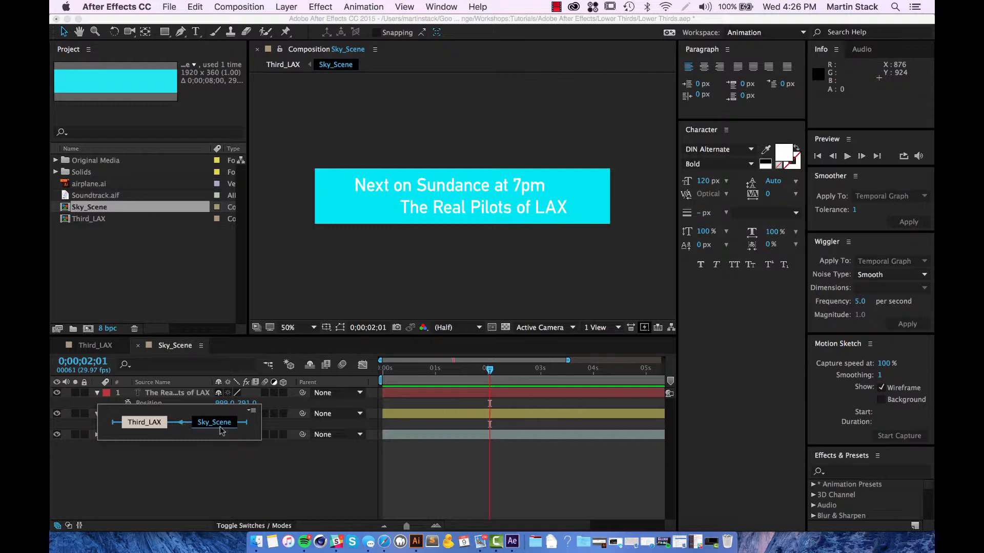
left_click(135, 424)
key("Tab")
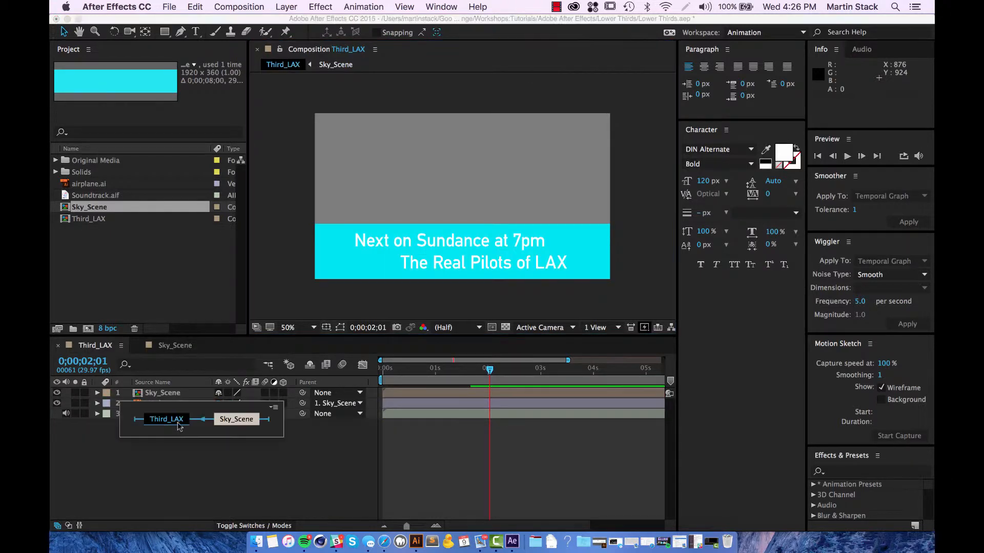
left_click(224, 421)
key("Tab")
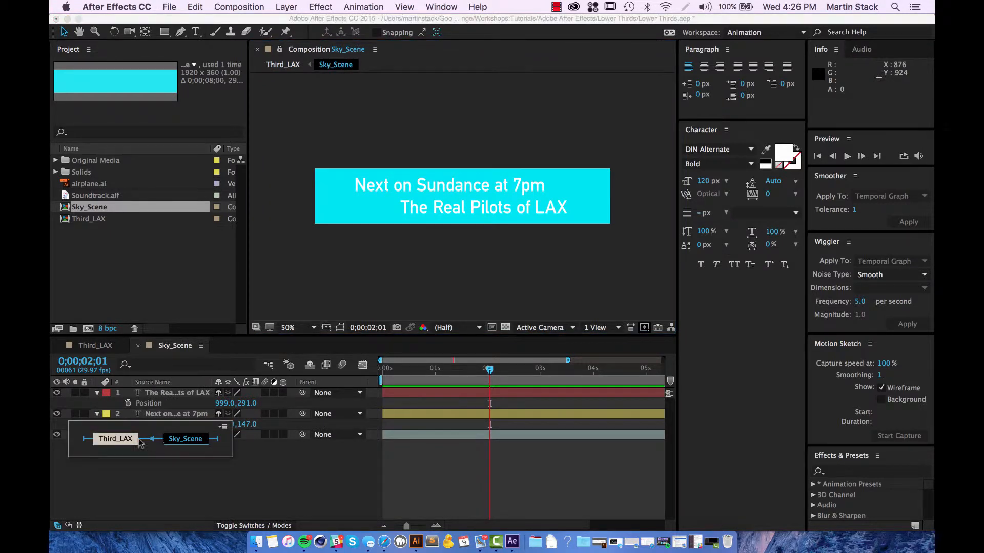
left_click(114, 444)
key("Tab")
left_click(186, 439)
key("Tab")
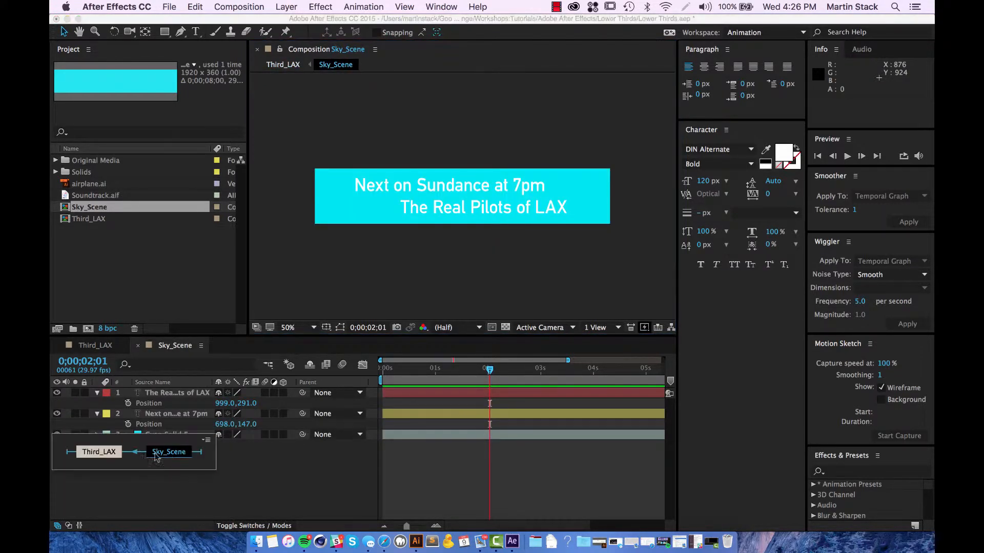
left_click(119, 452)
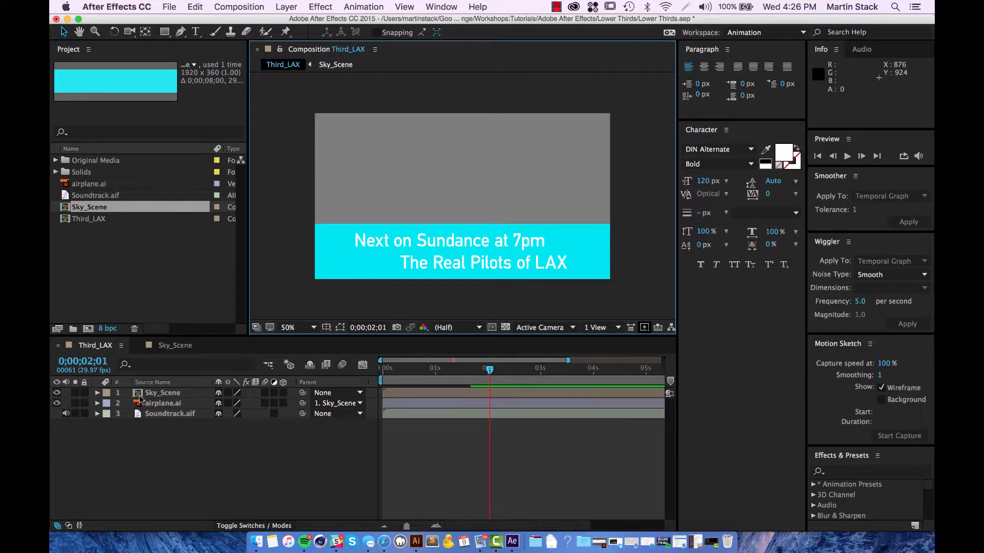
Step: Keep hopping between Sky_Scene and Third_LAX via the flowchart, ending in Third_LAX
key("Tab")
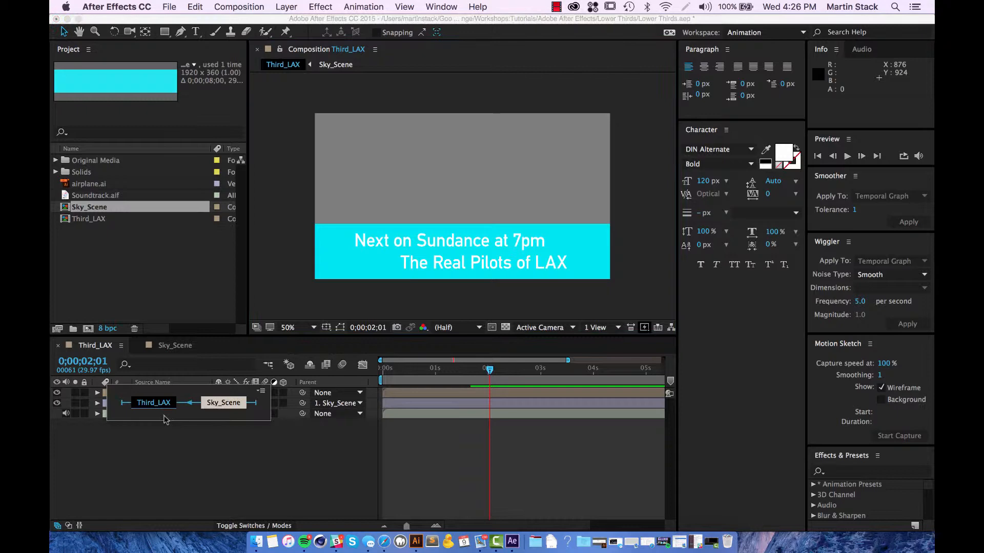
left_click(224, 404)
key("Tab")
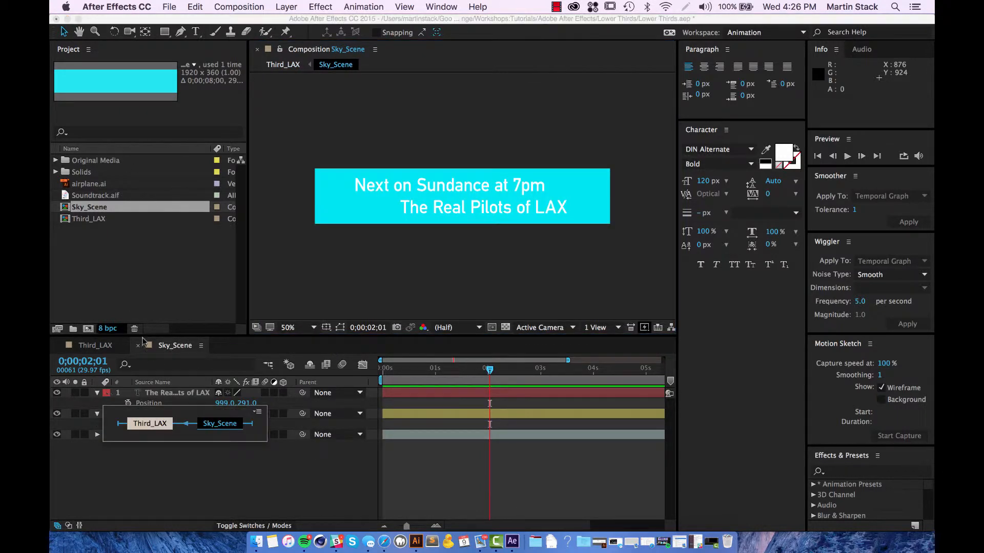
left_click(155, 425)
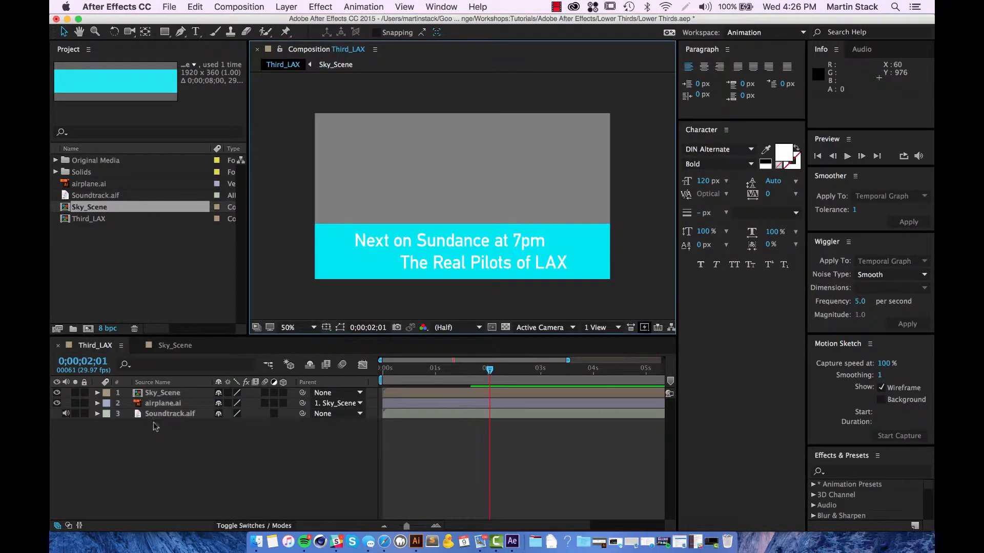
key("Tab")
left_click(221, 432)
key("Tab")
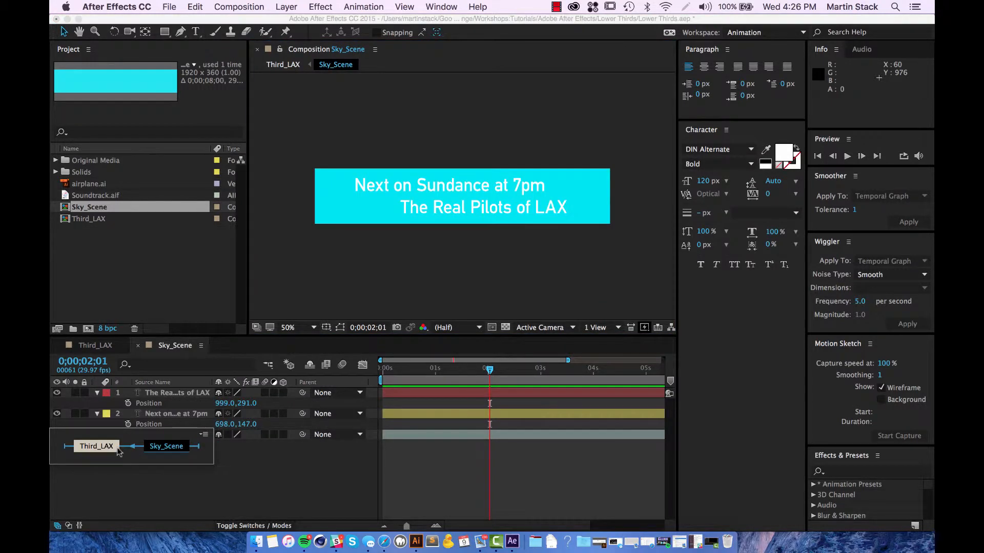
left_click(103, 446)
key("Tab")
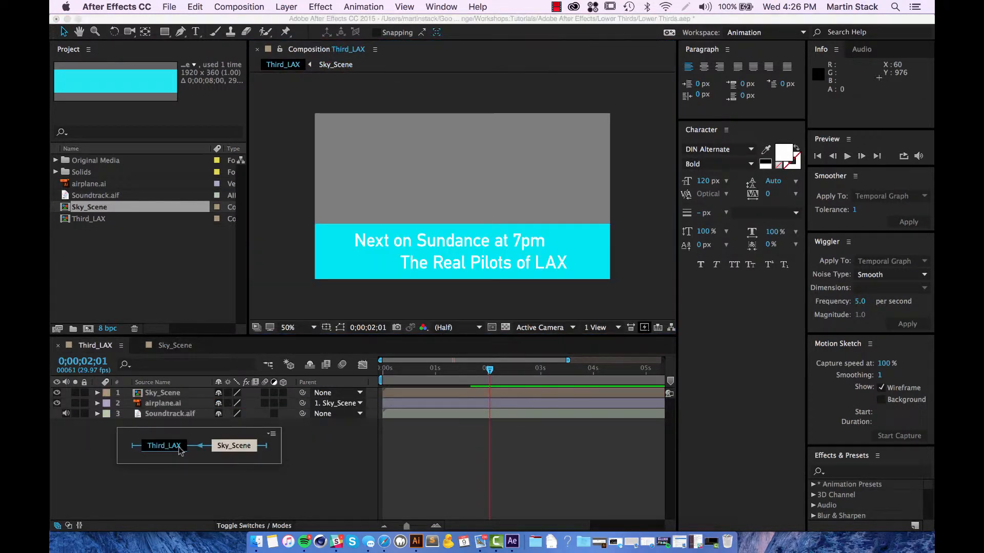
left_click(224, 447)
key("Tab")
left_click(131, 451)
key("Tab")
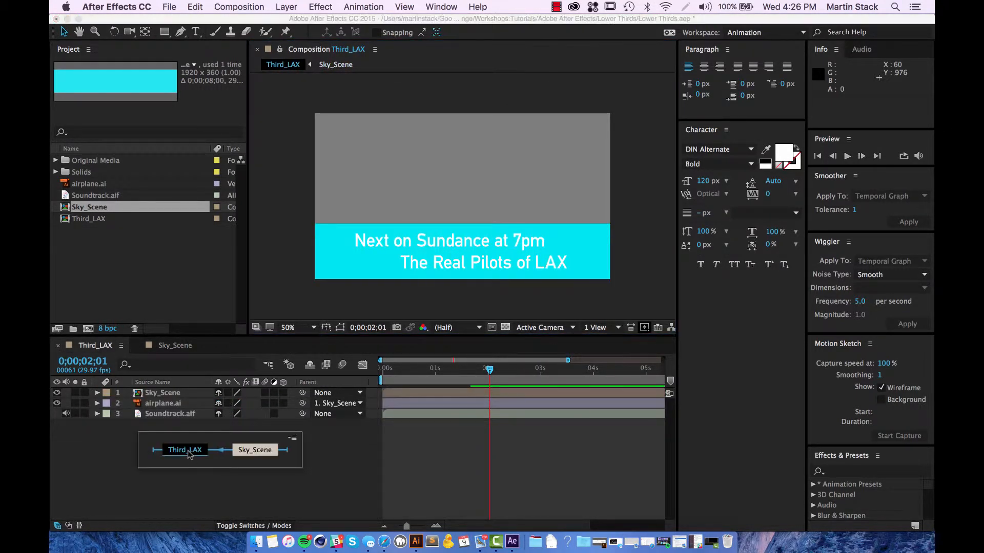
left_click(188, 452)
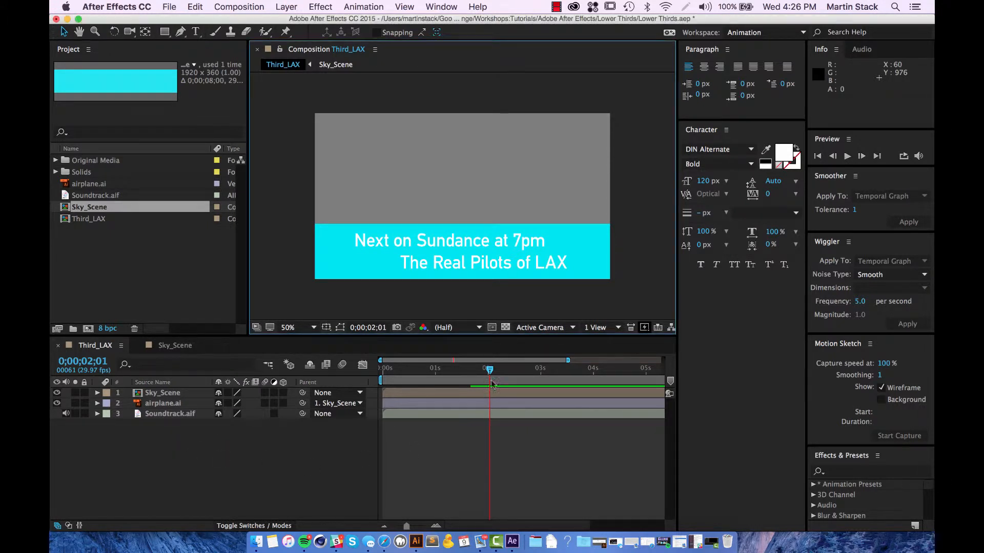
Step: Rewind Third_LAX, preview the lower third with its soundtrack, then return to Sky_Scene
left_click_drag(491, 370, 338, 374)
key("space")
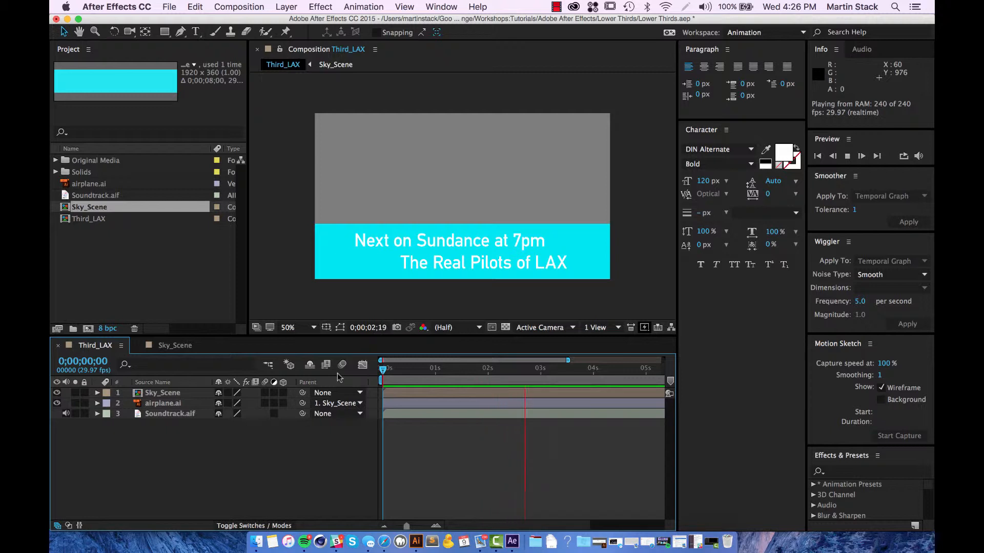
key("space")
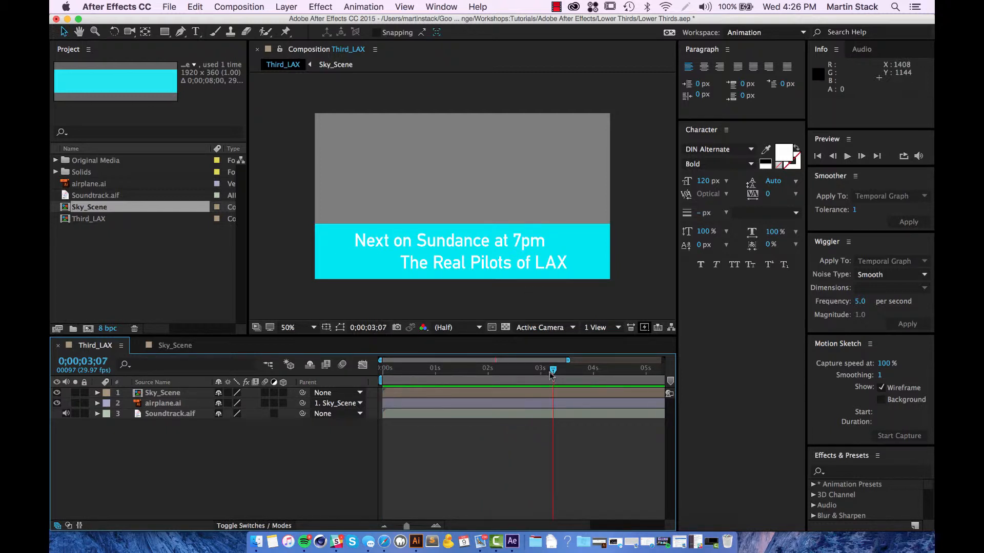
mouse_move(550, 373)
left_mouse_down()
mouse_move(486, 380)
mouse_move(539, 382)
left_mouse_up()
left_click(177, 346)
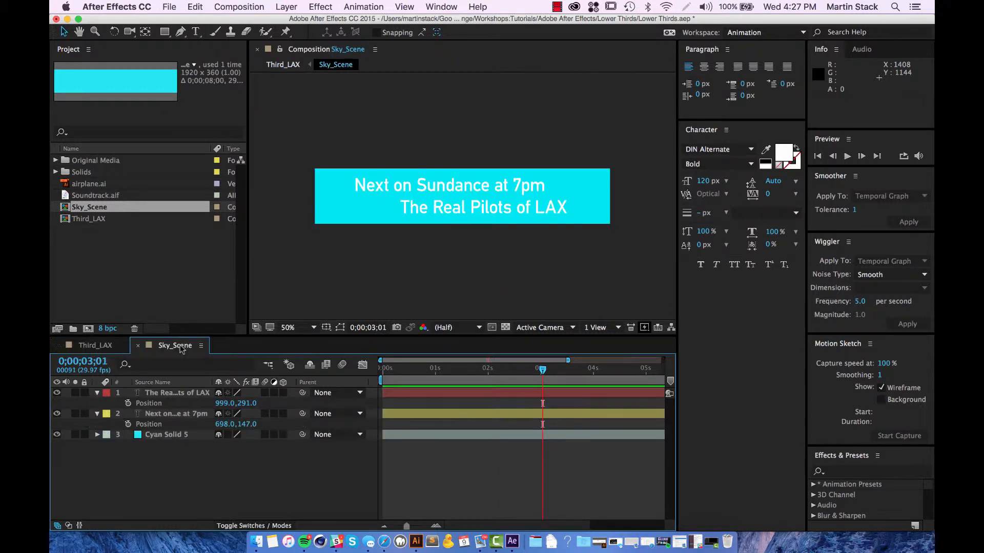
Step: Select The Real Pilots of LAX layer and enlarge the Effects & Presets panel
mouse_move(543, 371)
left_mouse_down()
mouse_move(577, 372)
mouse_move(465, 372)
mouse_move(542, 375)
left_mouse_up()
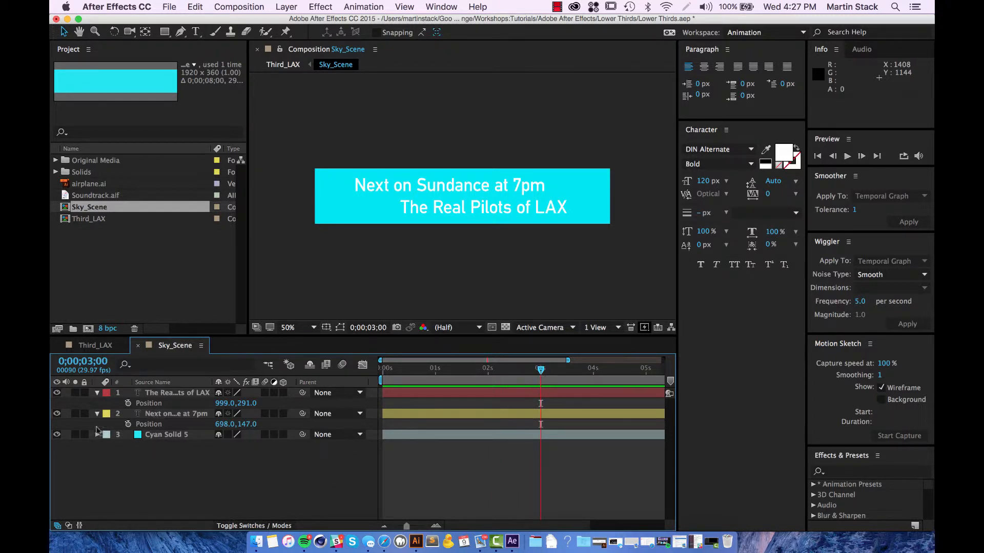
left_click(166, 397)
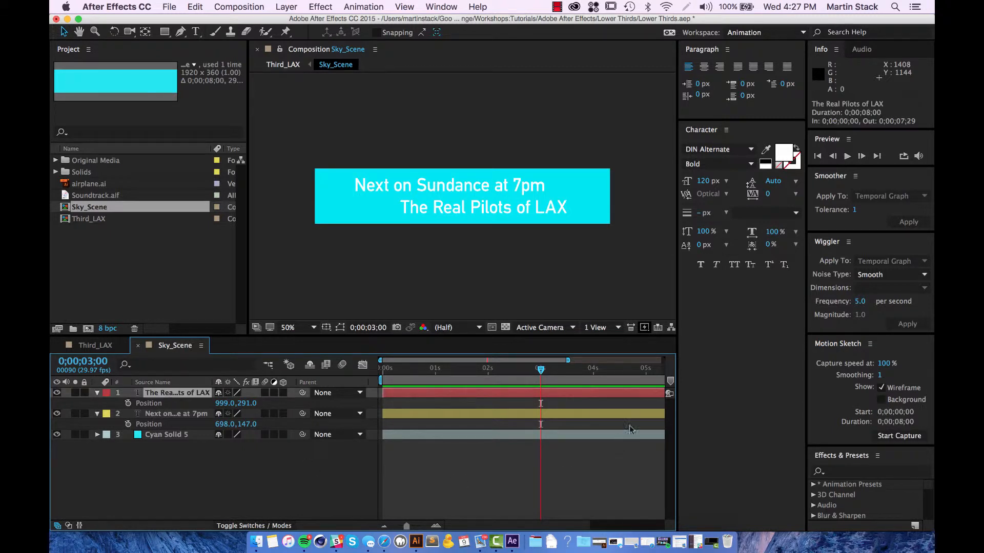
left_click(833, 437)
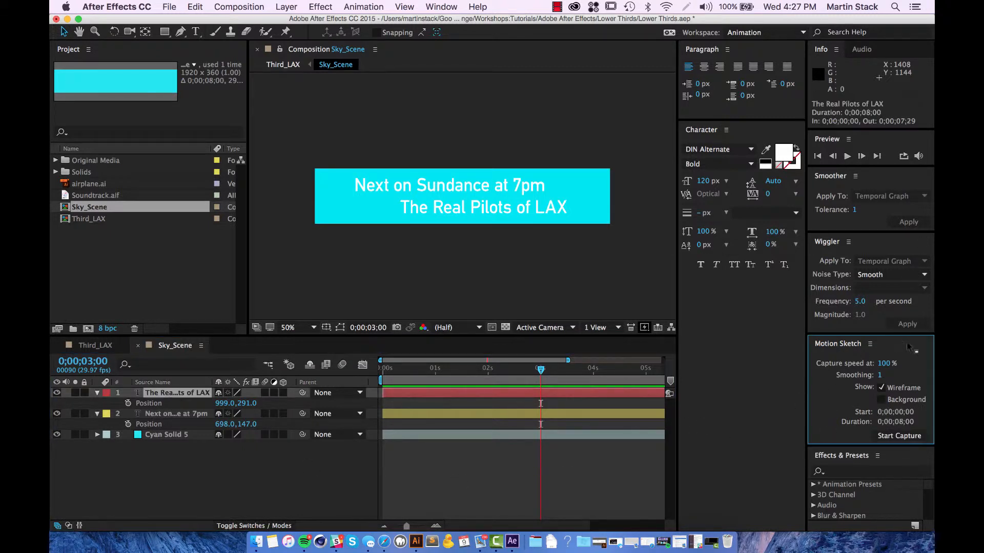
left_click_drag(844, 445, 847, 224)
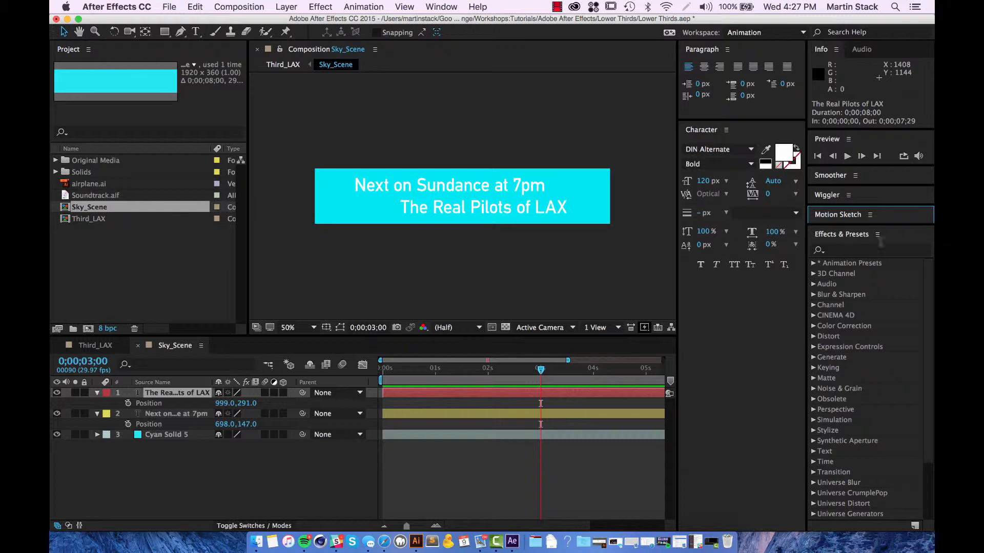
Step: Drag Pop Buzz Words from Animation Presets > Text > Animate In onto the layer
left_click(814, 452)
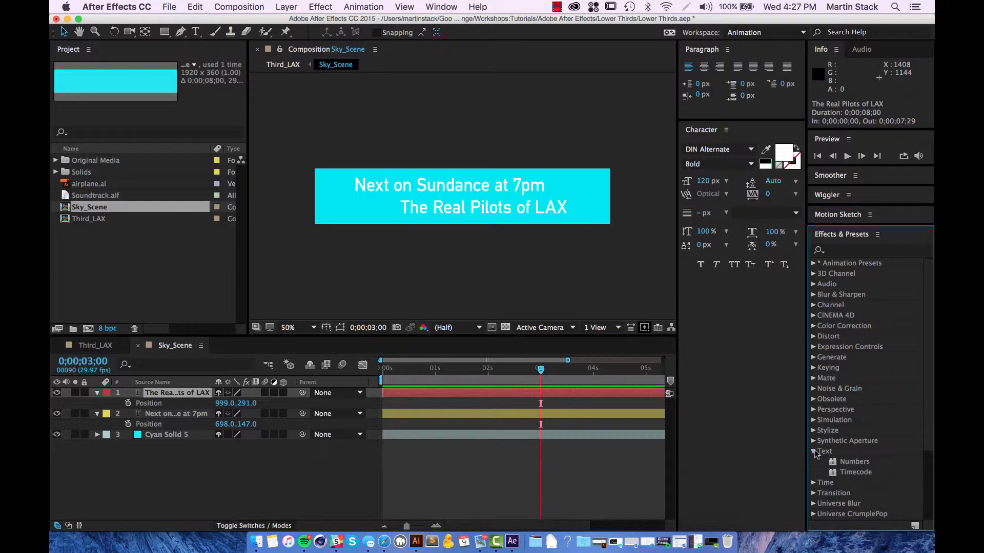
left_click(814, 452)
left_click(813, 263)
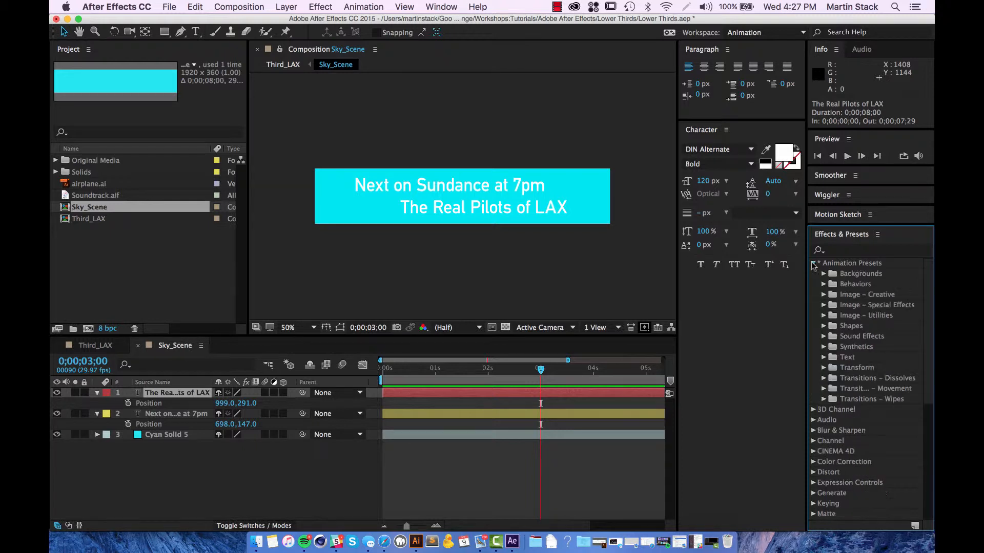
left_click(823, 357)
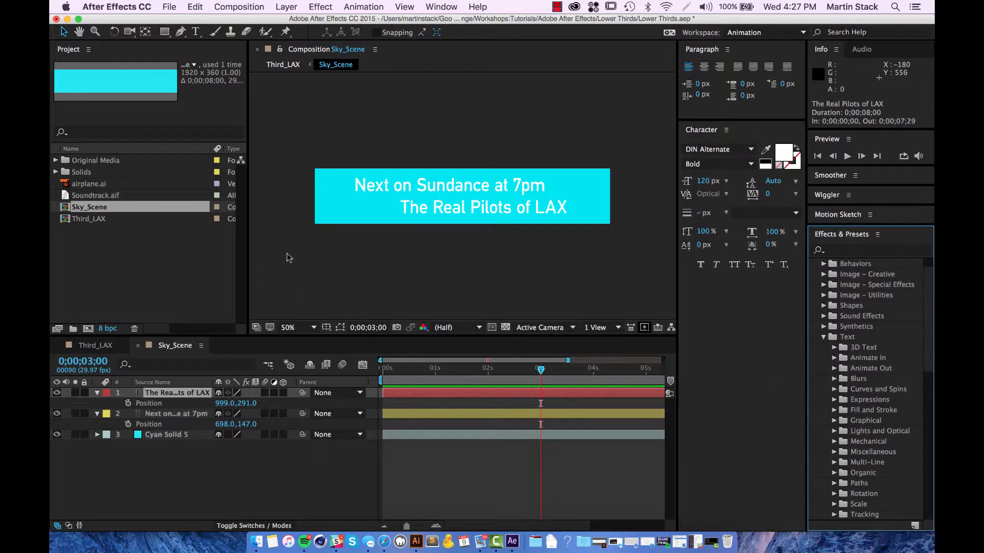
left_click(834, 358)
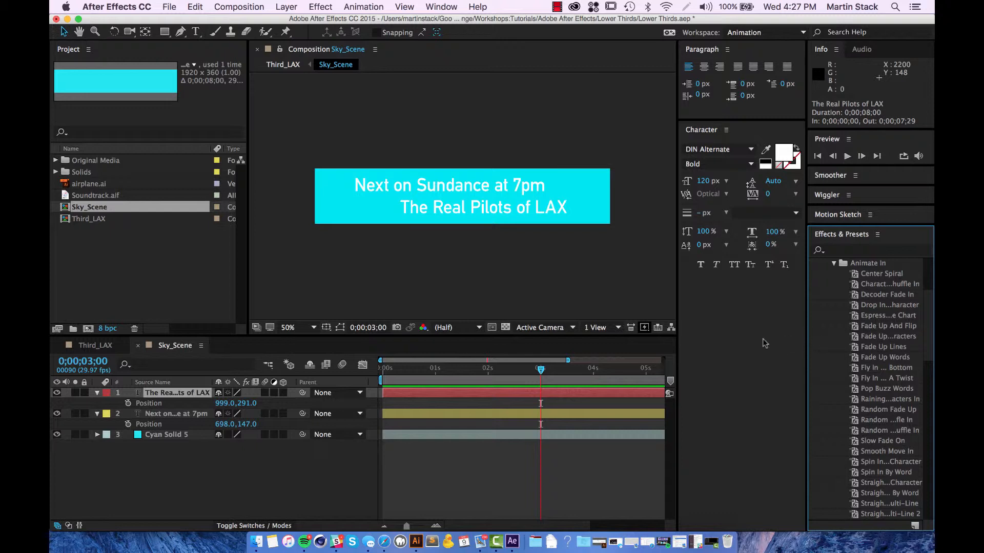
left_click(875, 391)
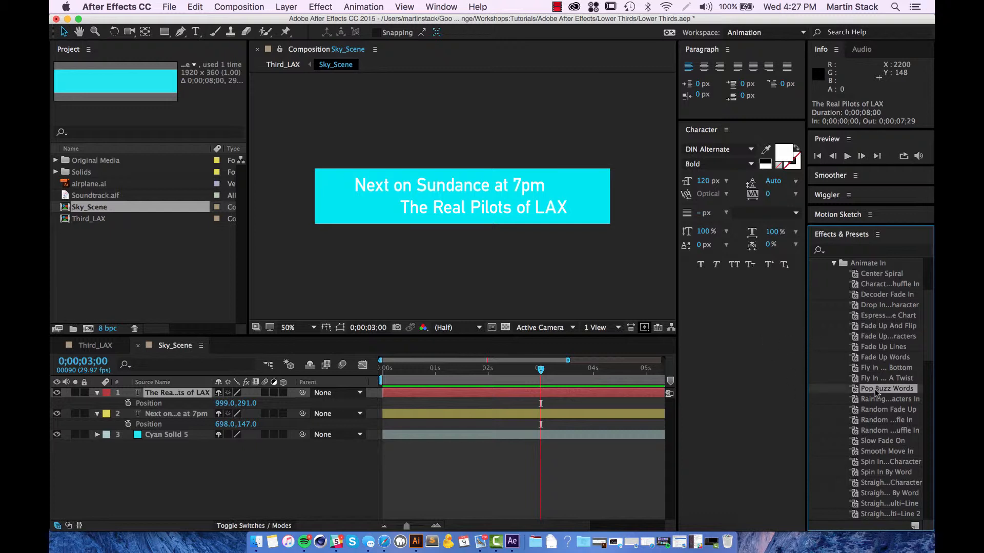
left_click_drag(875, 395, 546, 398)
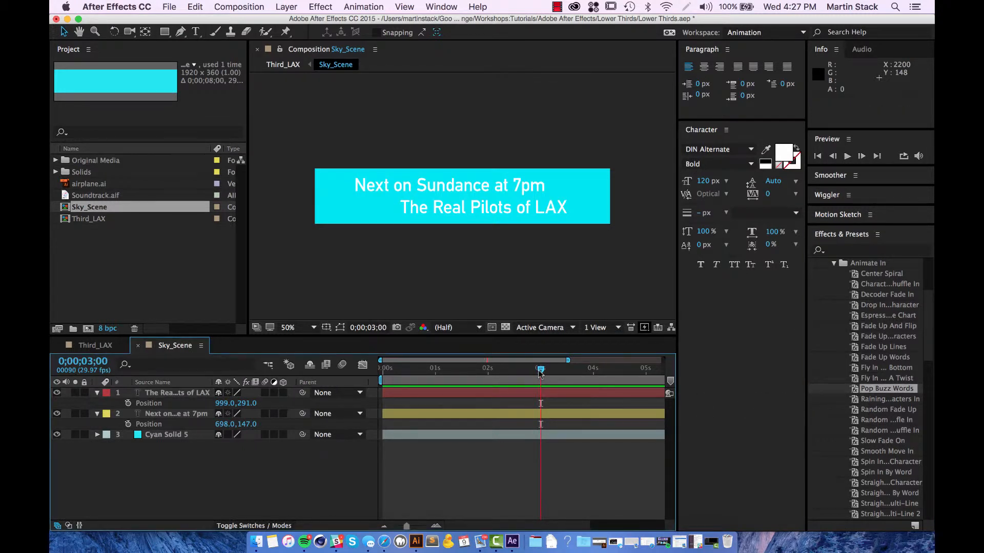
left_click_drag(870, 394, 707, 386)
Step: Undo Pop Buzz Words, apply Raining Characters In to the LAX line, and preview it
left_click(484, 384)
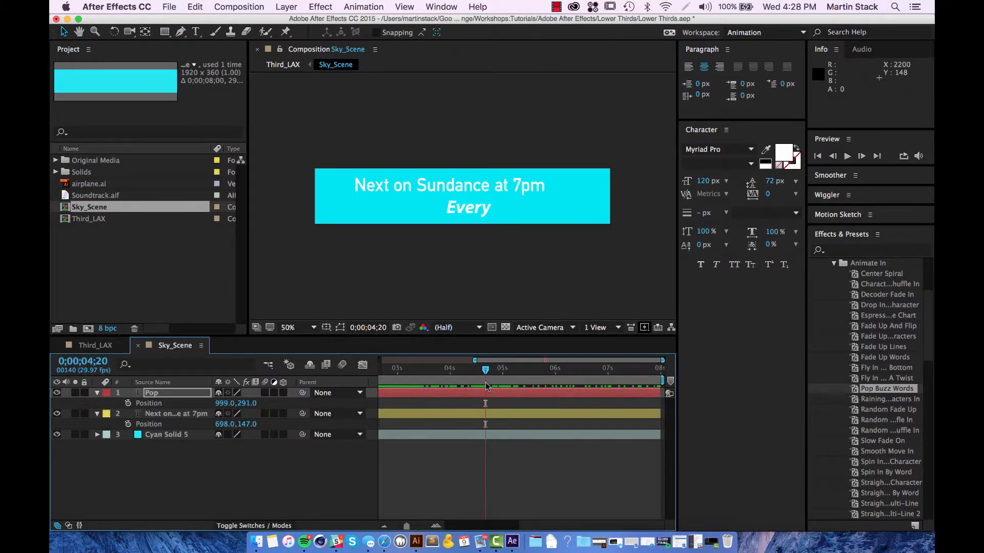
key("super+z")
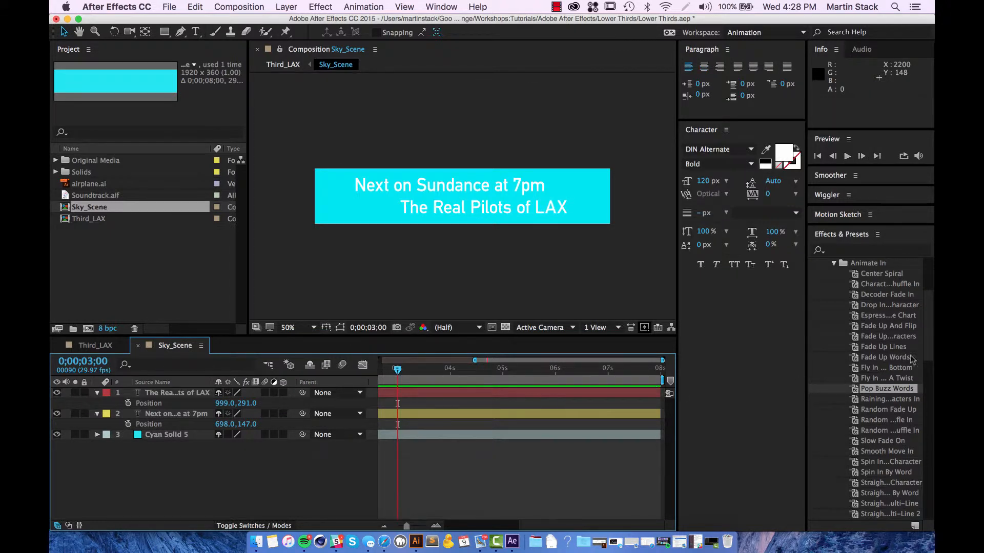
left_click_drag(878, 400, 444, 396)
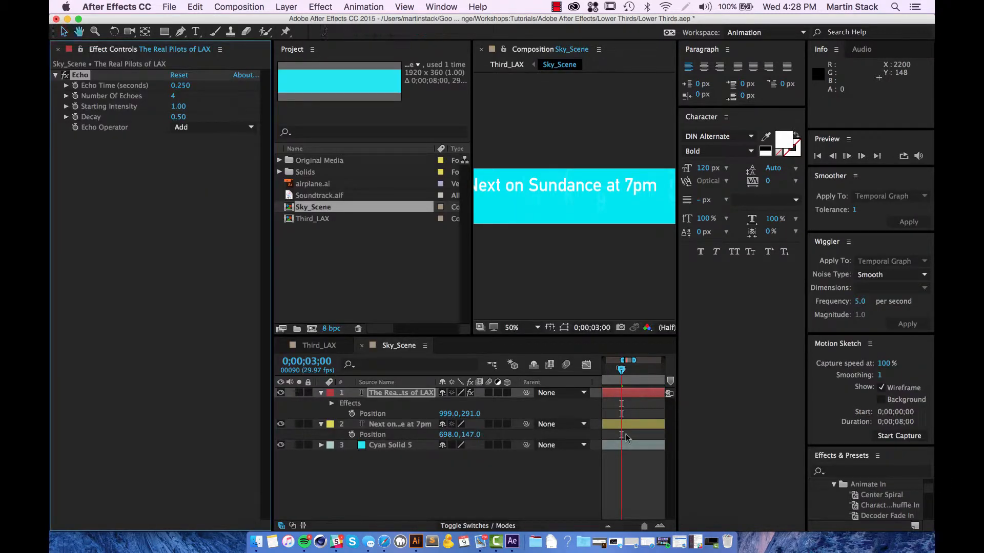
key("space")
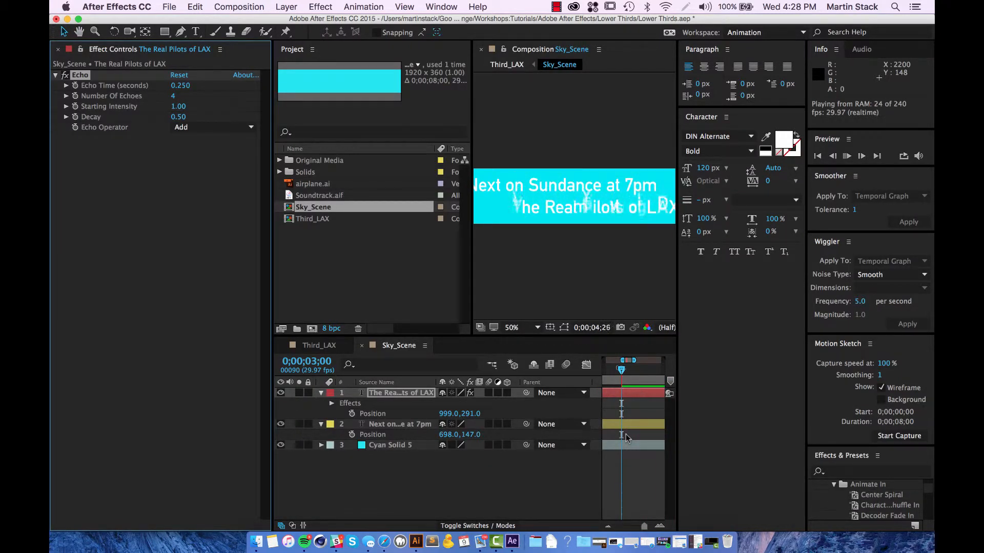
Step: Widen the viewer, replay the preview from the start, and zoom the timeline to 0–4 s
left_click_drag(677, 294, 781, 295)
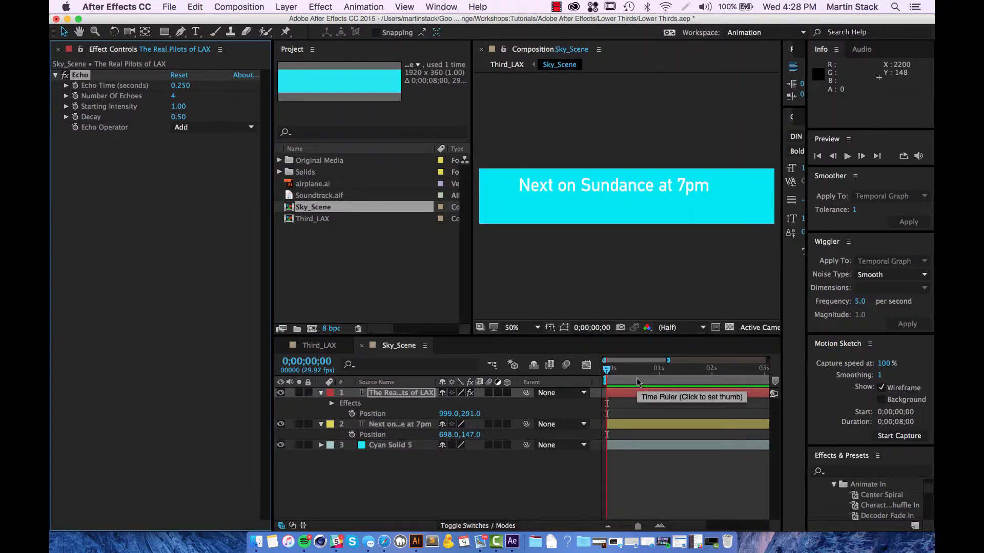
key("Home")
key("space")
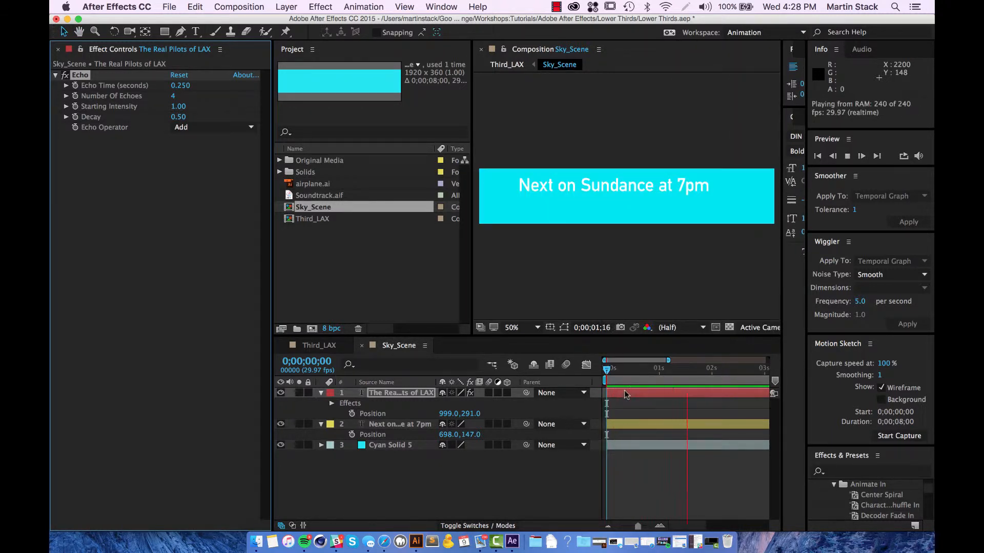
key("space")
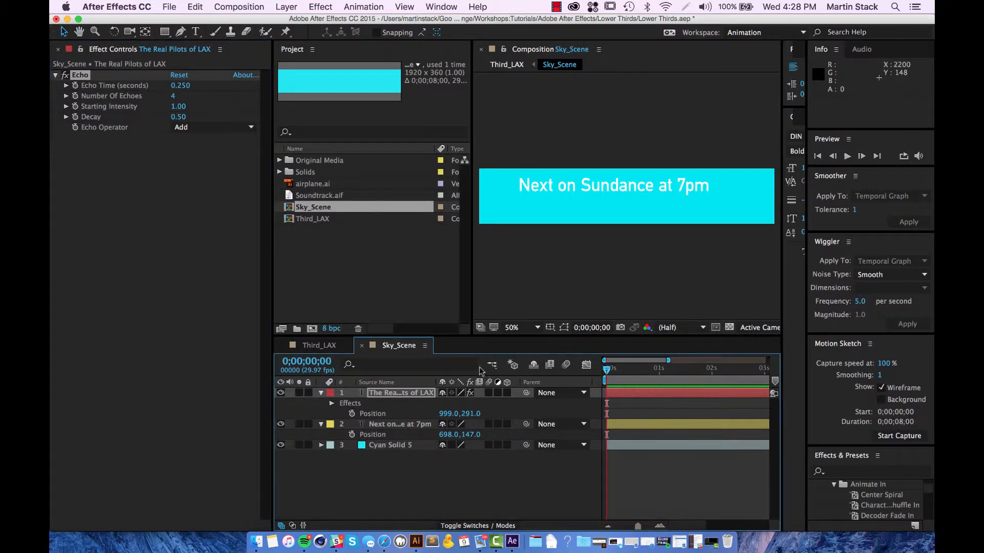
left_click_drag(637, 526, 633, 526)
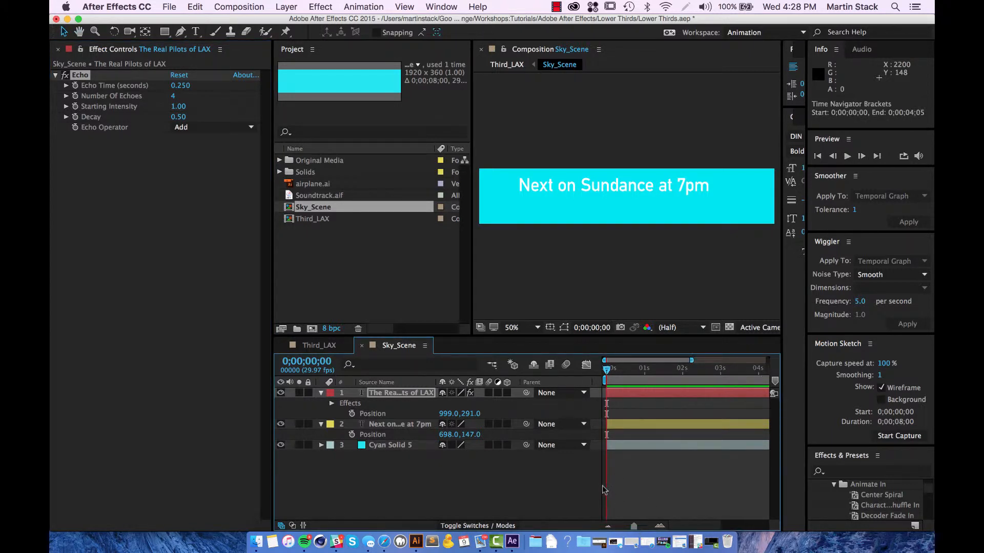
left_click(604, 488)
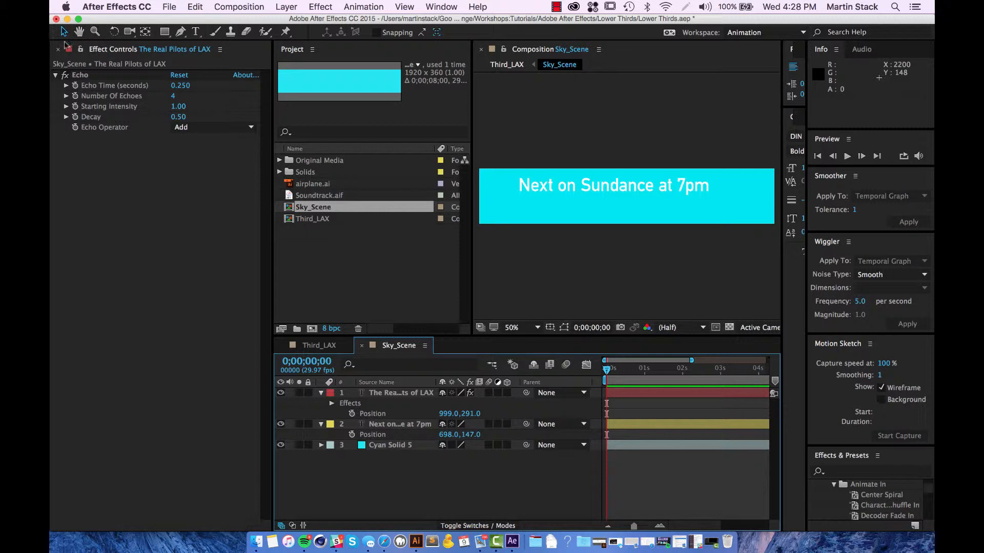
Step: Dock Effect Controls with the Project panel and close the Character and Paragraph panels
left_click(220, 50)
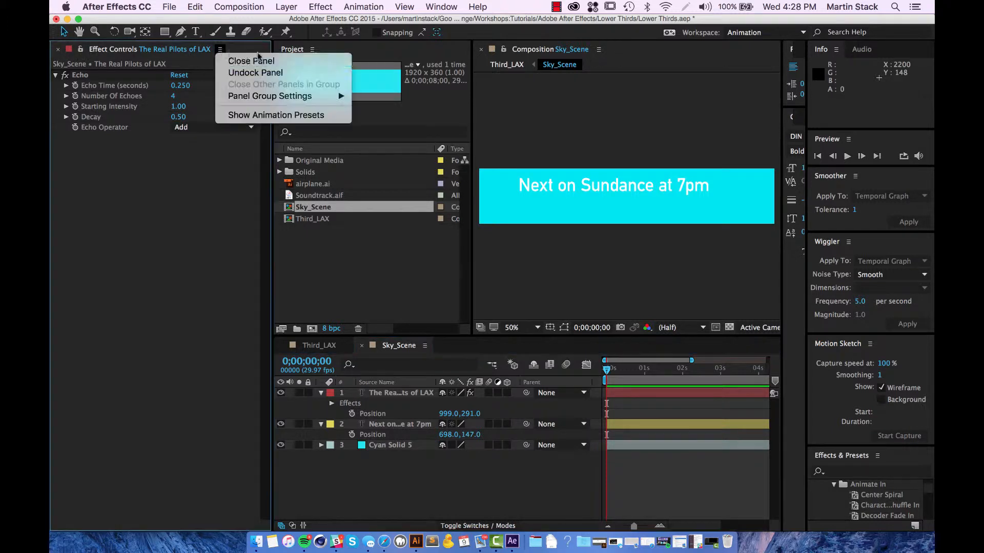
left_click(58, 53)
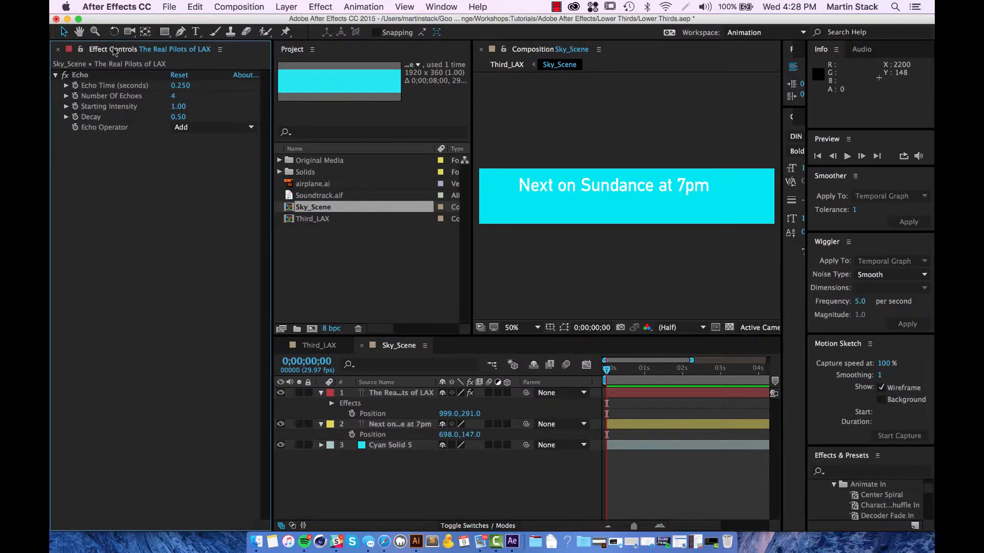
left_click_drag(114, 51, 340, 56)
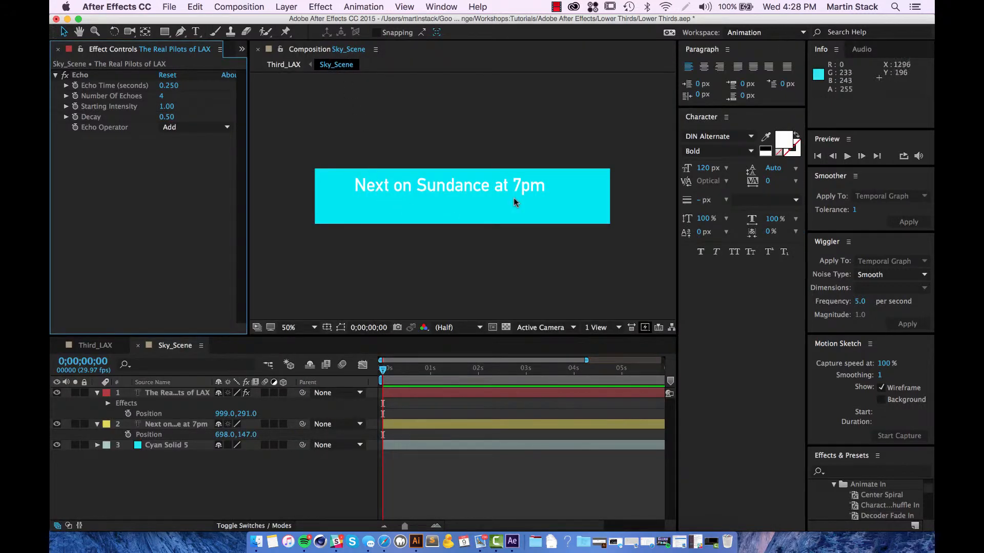
left_click(726, 118)
left_click(780, 129)
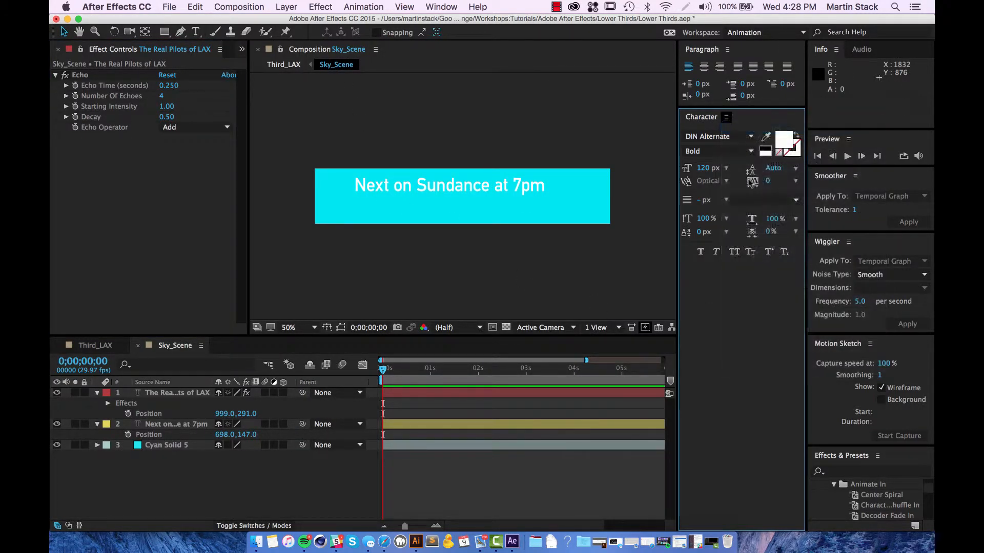
left_click(727, 49)
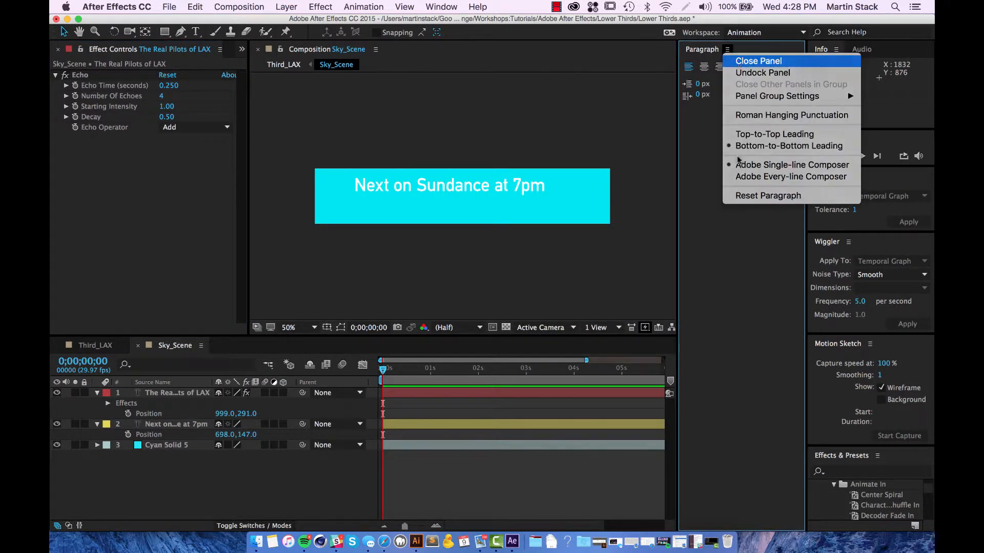
left_click(738, 62)
Step: Review the echo animation around 4 seconds, then undo the raining-characters preset
left_click_drag(384, 371, 634, 379)
left_click_drag(688, 377, 639, 367)
key("super+z")
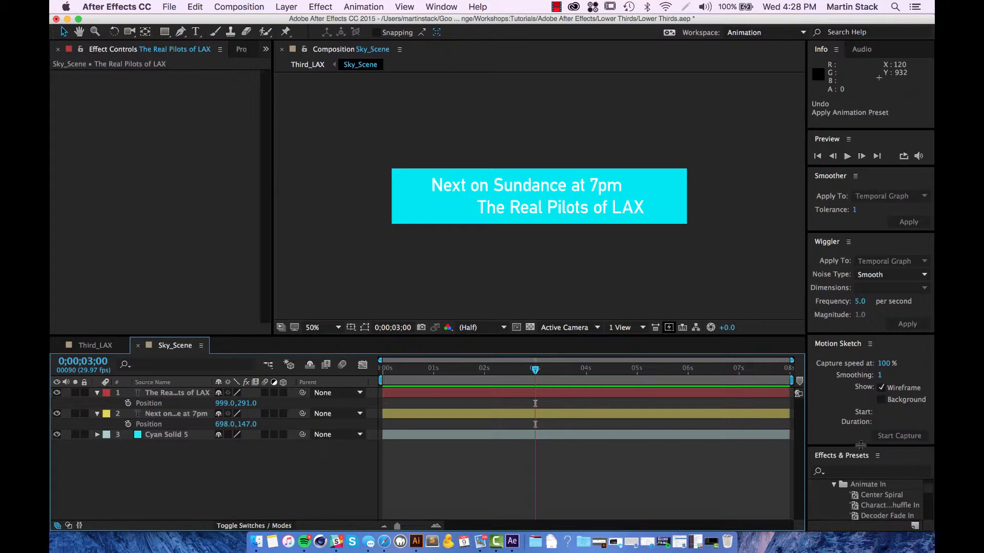
Step: Enlarge the presets list and close the Motion Sketch, Wiggler and Smoother panels
left_click_drag(860, 444, 866, 425)
left_click(870, 344)
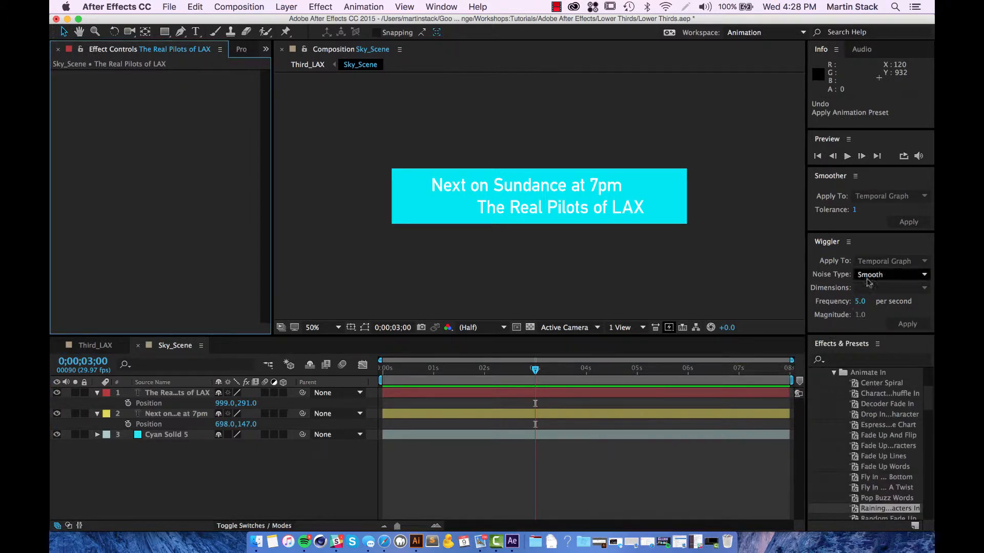
left_click(847, 242)
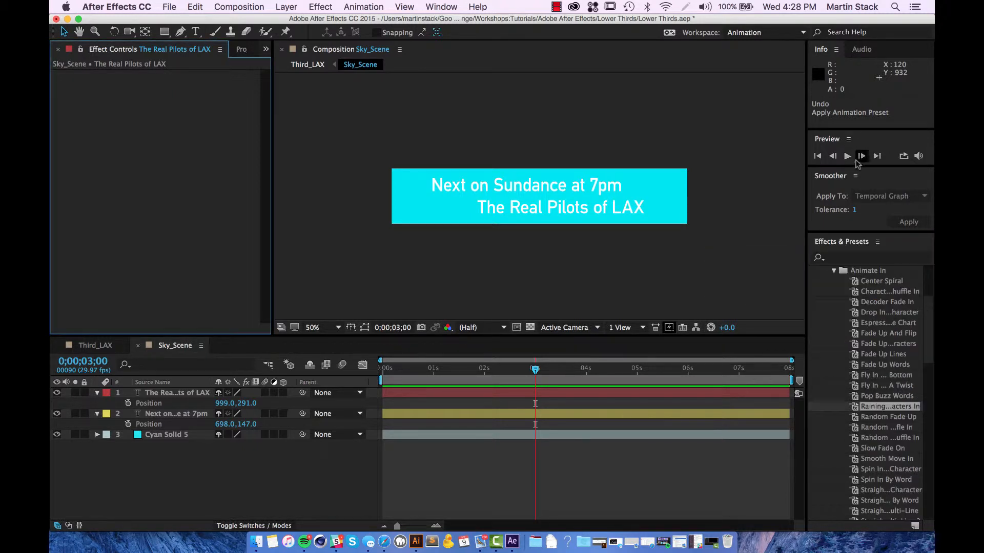
left_click(855, 176)
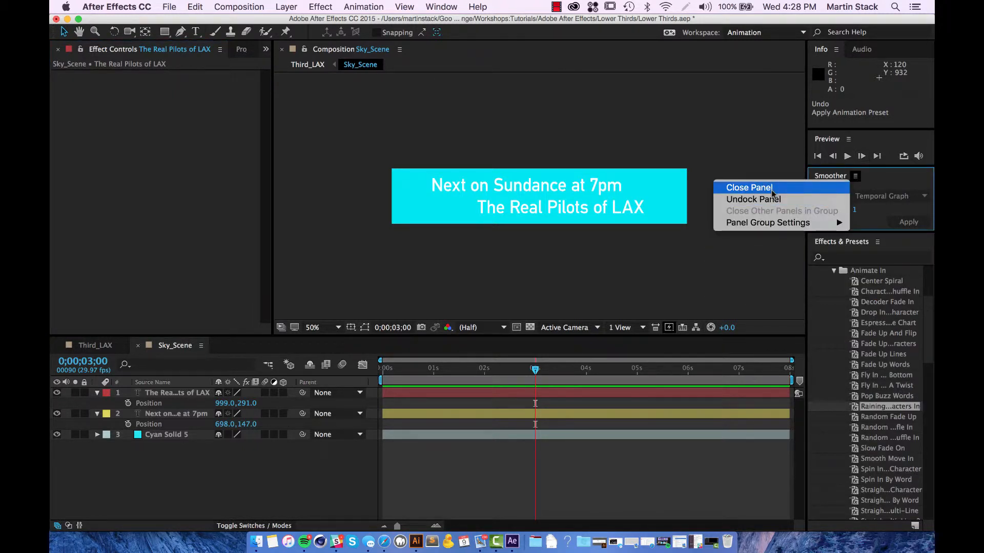
left_click(772, 190)
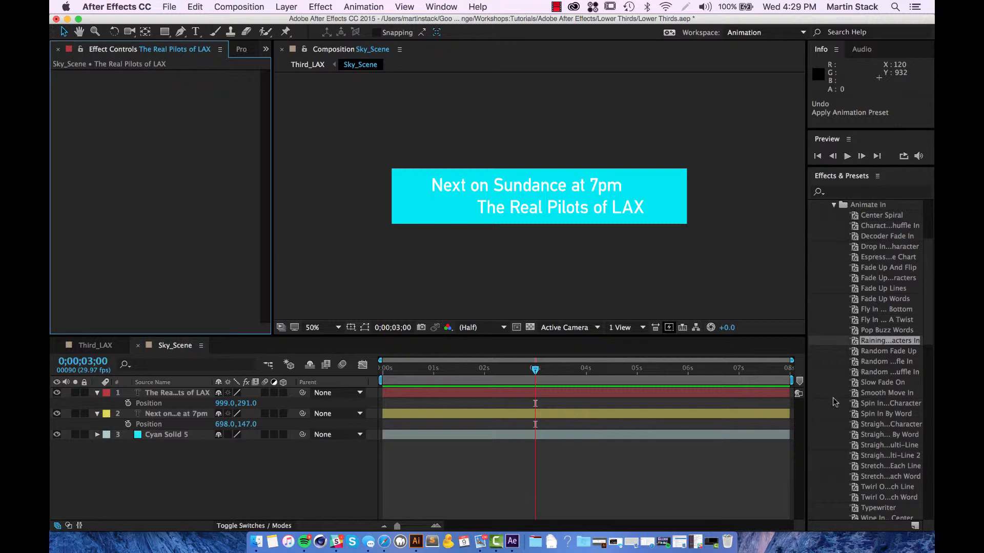
mouse_move(874, 383)
left_mouse_down()
mouse_move(705, 417)
mouse_move(623, 417)
mouse_move(876, 387)
mouse_move(472, 398)
mouse_move(870, 391)
left_mouse_up()
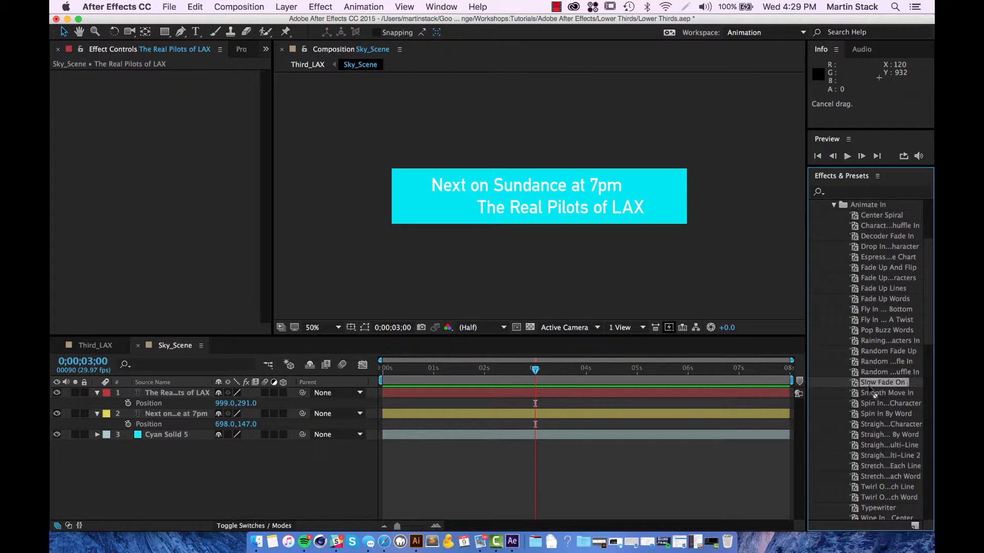
Step: Move Next on Sundance at 7pm to the top layer and apply Slow Fade On
left_click(165, 425)
left_click_drag(165, 415, 171, 391)
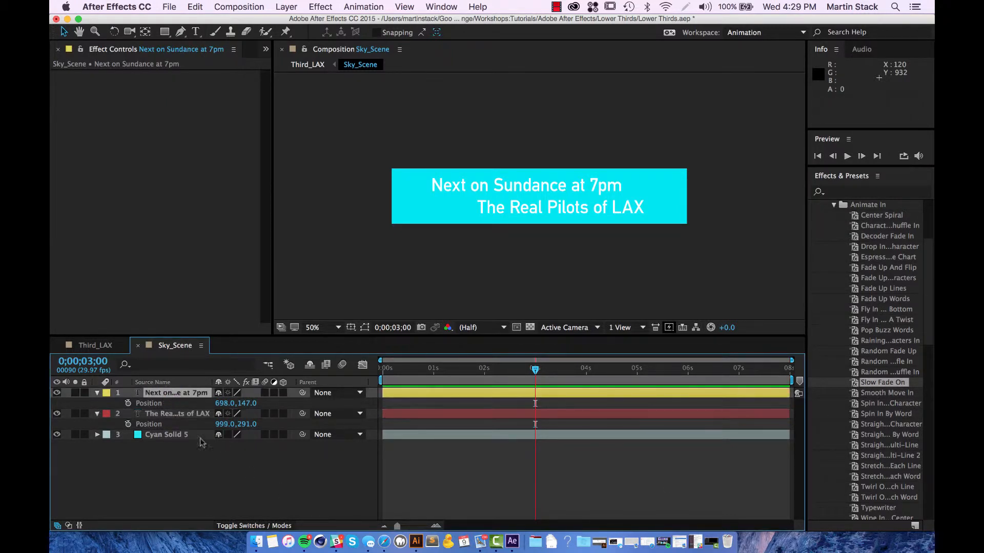
left_click_drag(867, 381, 404, 370)
Step: Preview the fade-on, replaying from about 3 seconds and checking the text at 4;29
key("space")
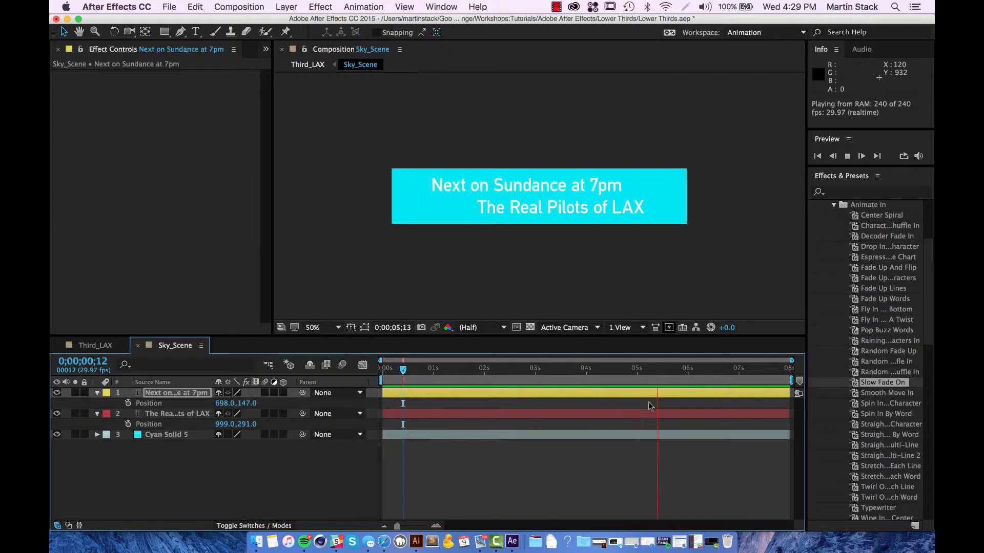
key("space")
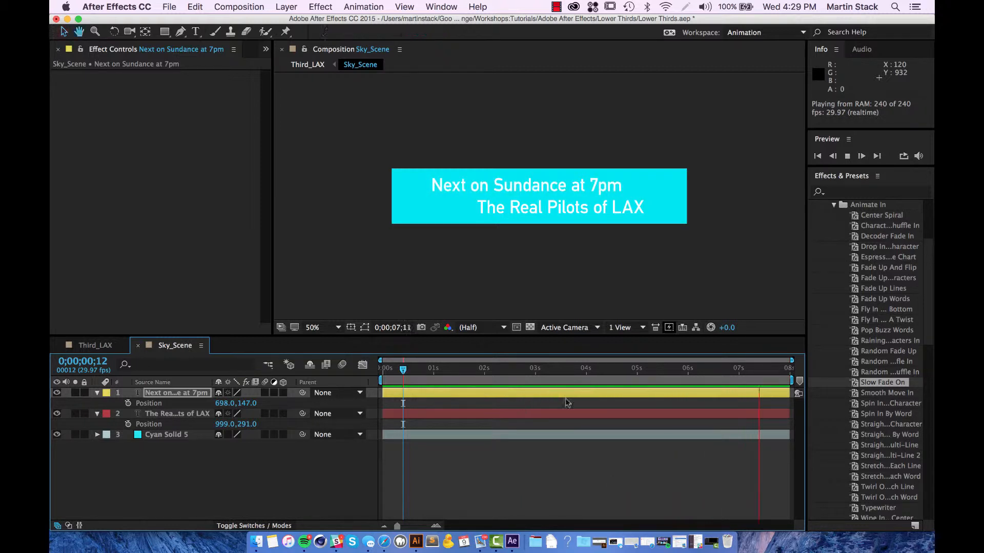
left_click_drag(763, 371, 531, 369)
key("space")
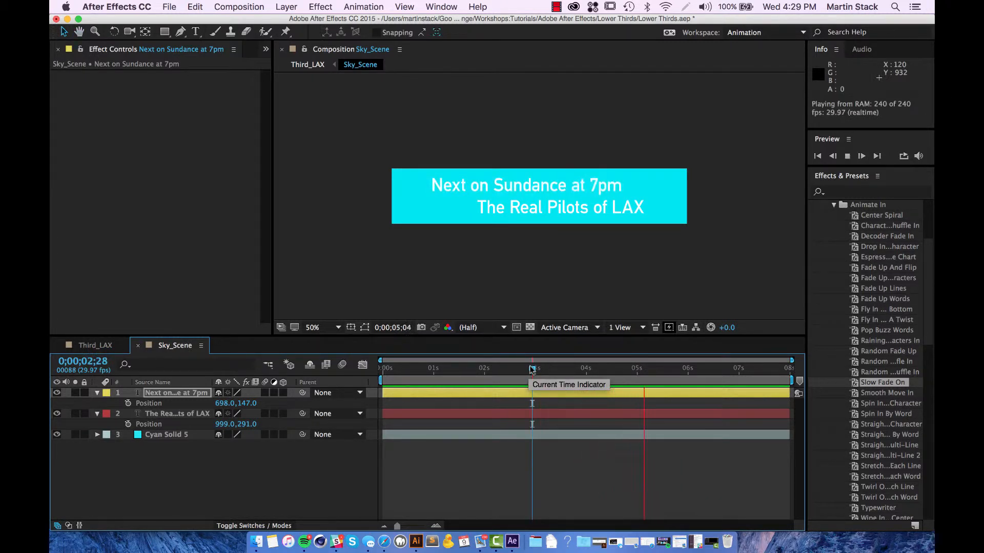
key("space")
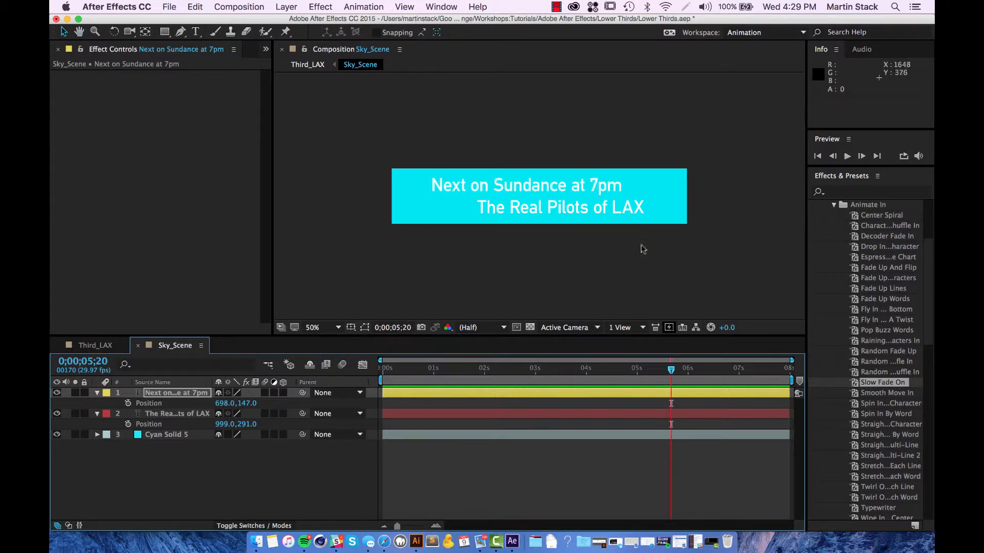
left_click_drag(670, 370, 633, 378)
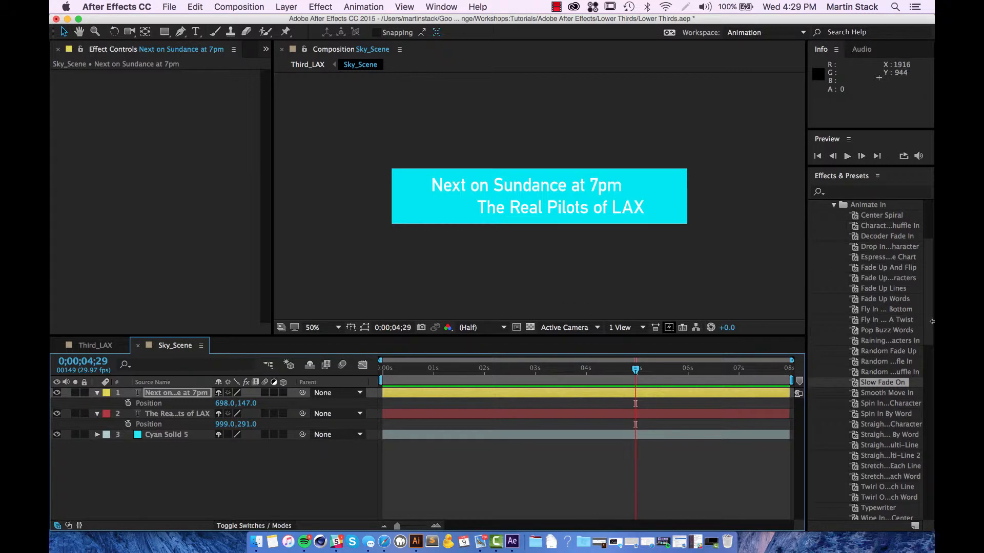
scroll(932, 338, "down", 5)
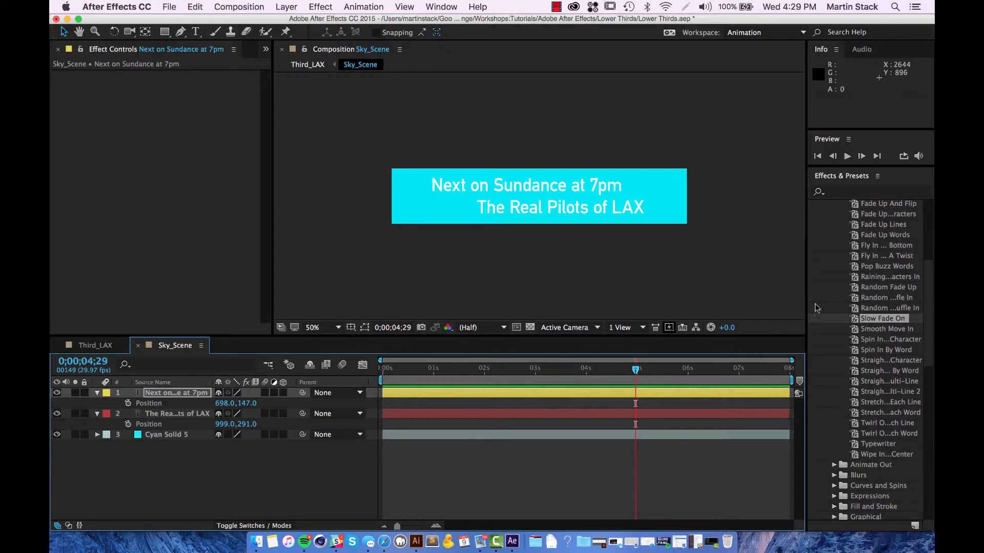
Step: Apply Straight In Multi-Line to The Real Pilots of LAX and inspect it around 4;06–4;18
left_click_drag(806, 302, 655, 302)
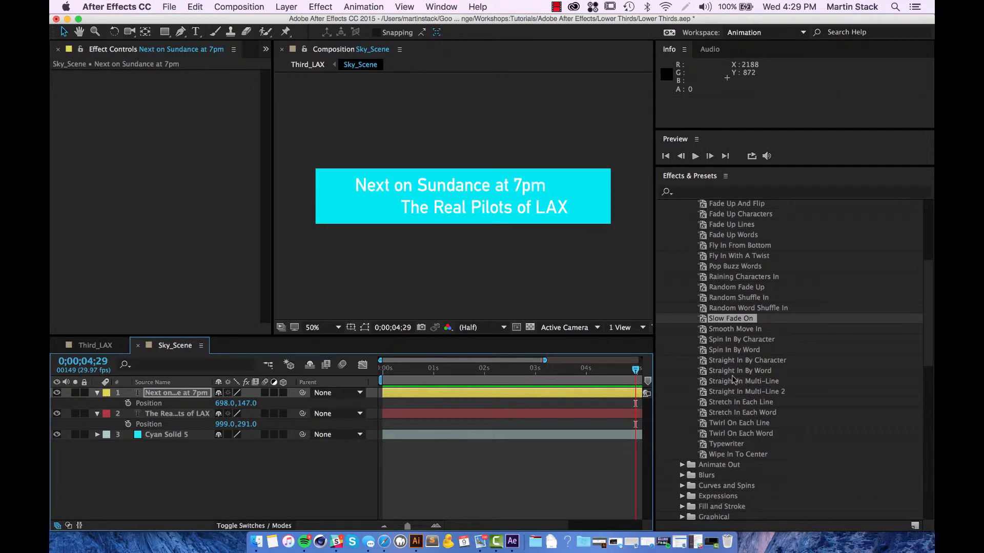
left_click_drag(655, 309, 686, 309)
left_click_drag(763, 383, 517, 415)
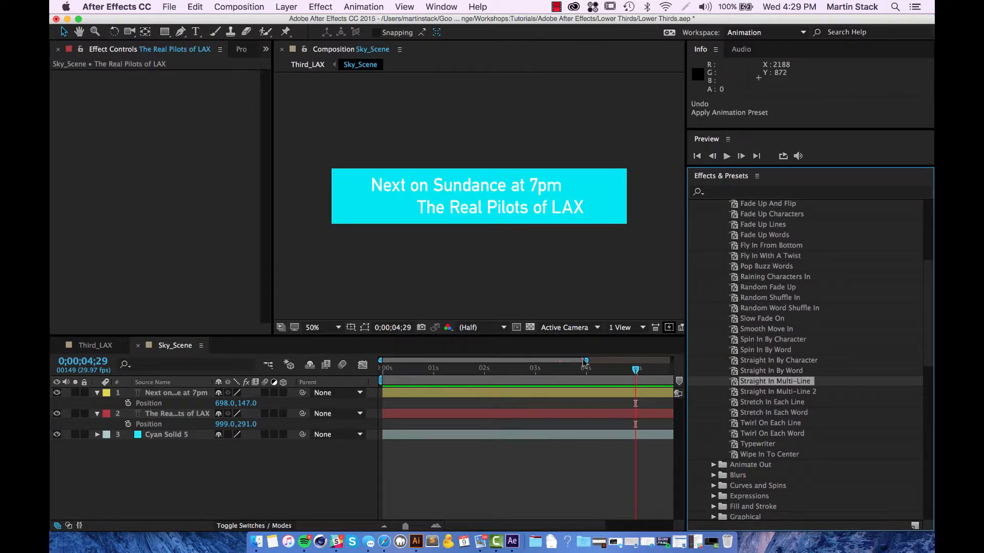
left_click_drag(586, 361, 671, 360)
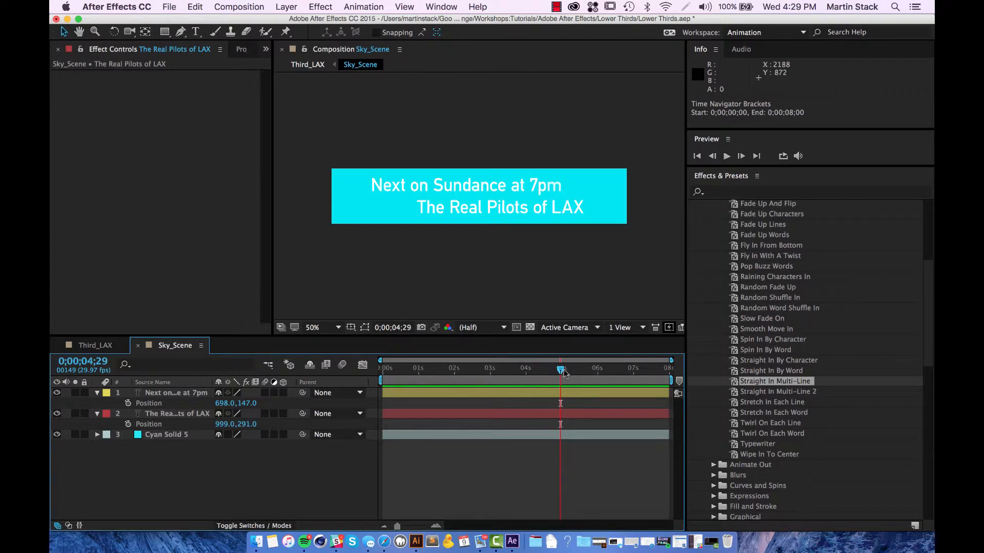
mouse_move(563, 372)
left_mouse_down()
mouse_move(527, 371)
mouse_move(580, 380)
mouse_move(508, 379)
mouse_move(566, 376)
left_mouse_up()
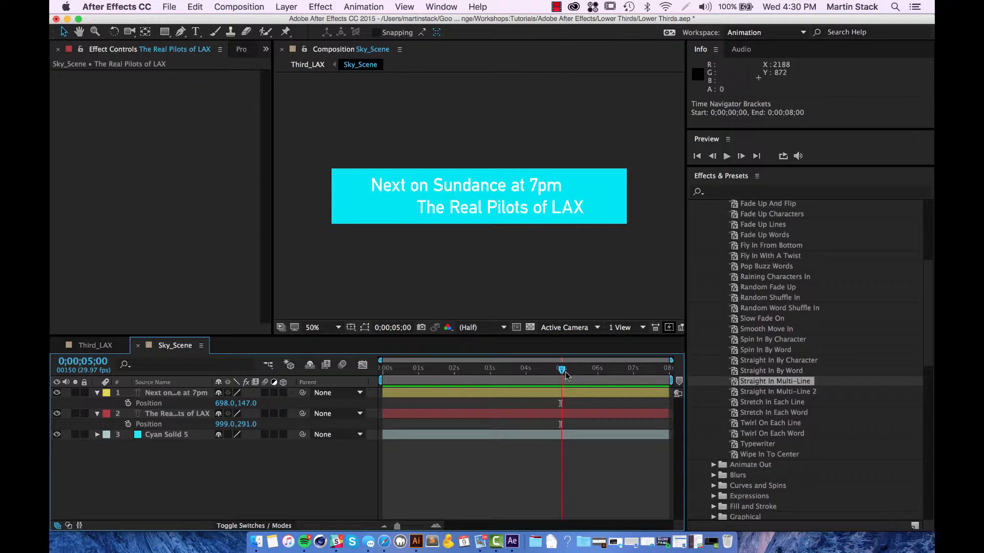
mouse_move(566, 376)
left_mouse_down()
mouse_move(528, 379)
mouse_move(549, 379)
left_mouse_up()
Step: Reapply and preview Straight In Multi-Line, then replace it with Random Word Shuffle In
left_click_drag(774, 384, 550, 417)
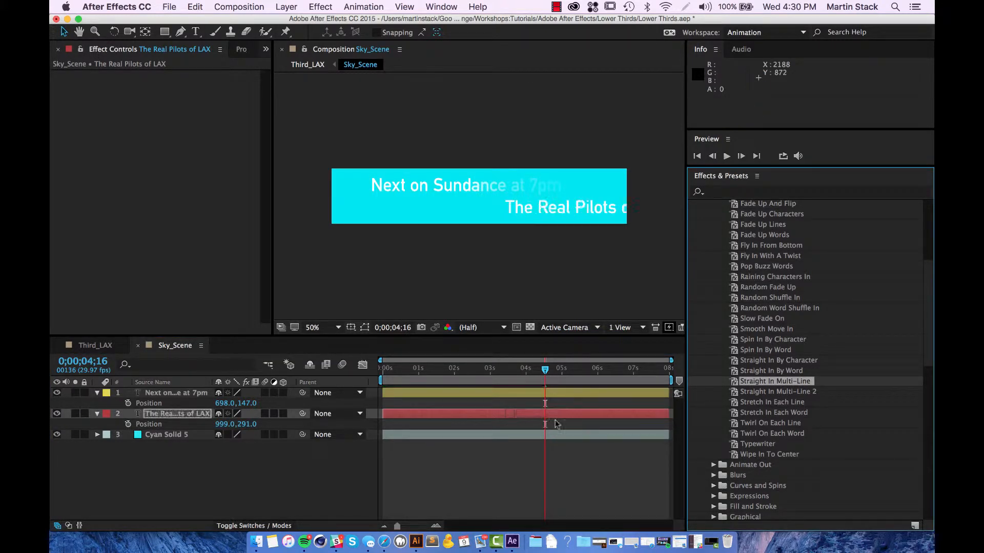
key("space")
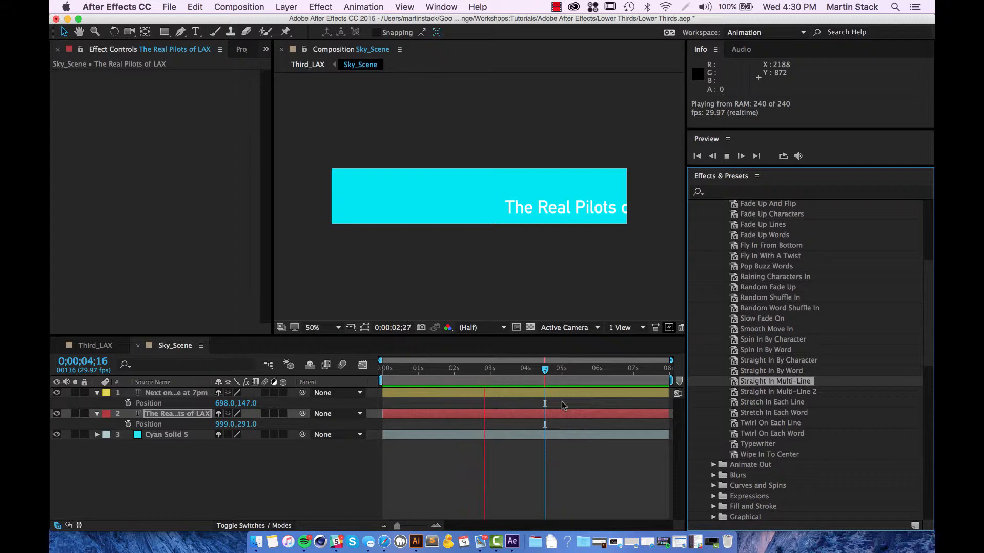
left_click(562, 401)
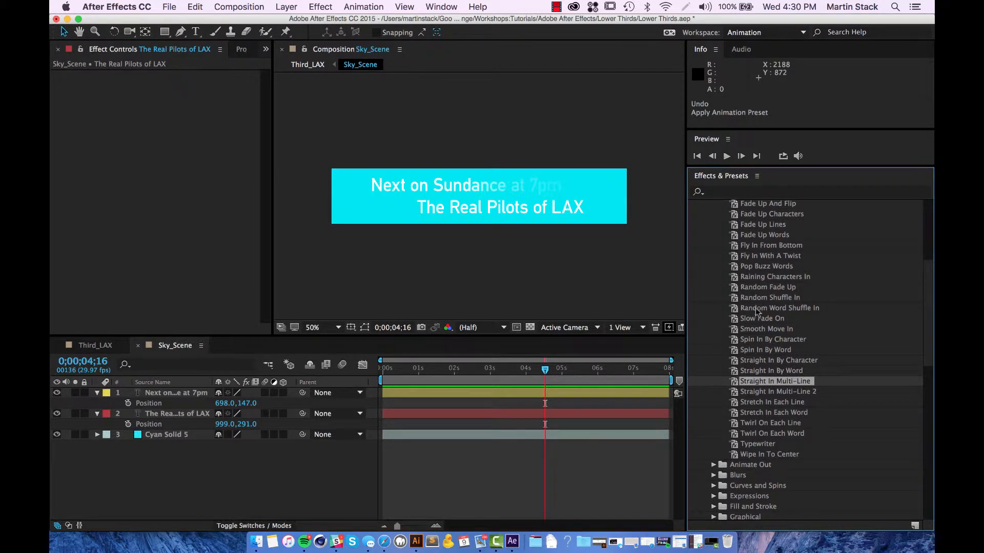
left_click_drag(760, 309, 562, 417)
left_click_drag(546, 376, 562, 394)
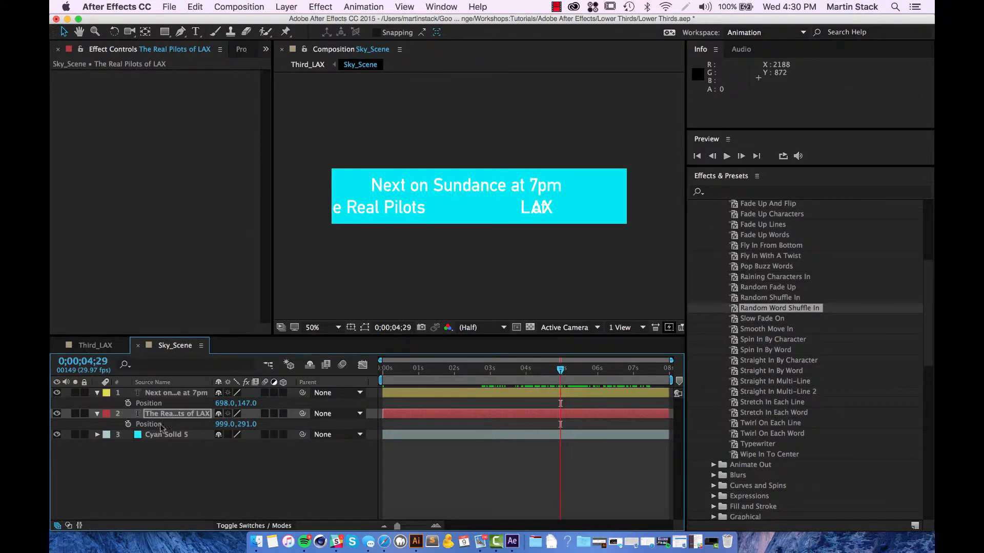
Step: Expand the LAX layer's Text > Animator 1 range selector to show Start, End and Offset
left_click(163, 417)
left_click(96, 415)
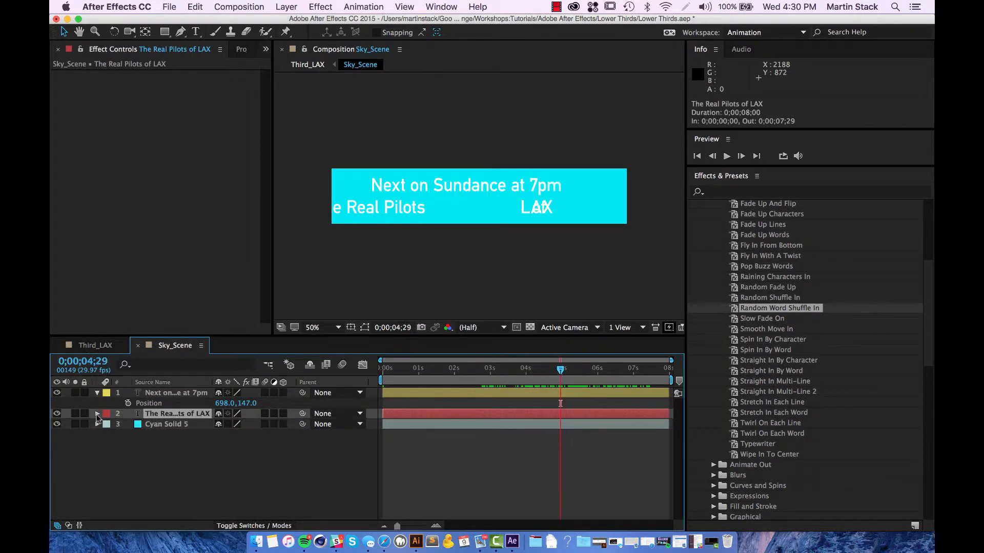
left_click(97, 415)
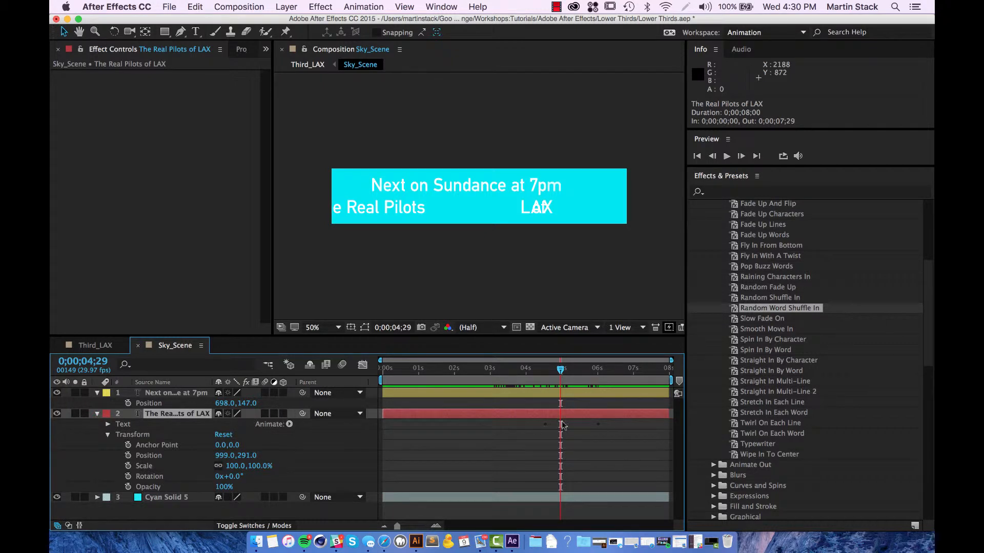
left_click(108, 424)
left_click(107, 425)
left_click(107, 425)
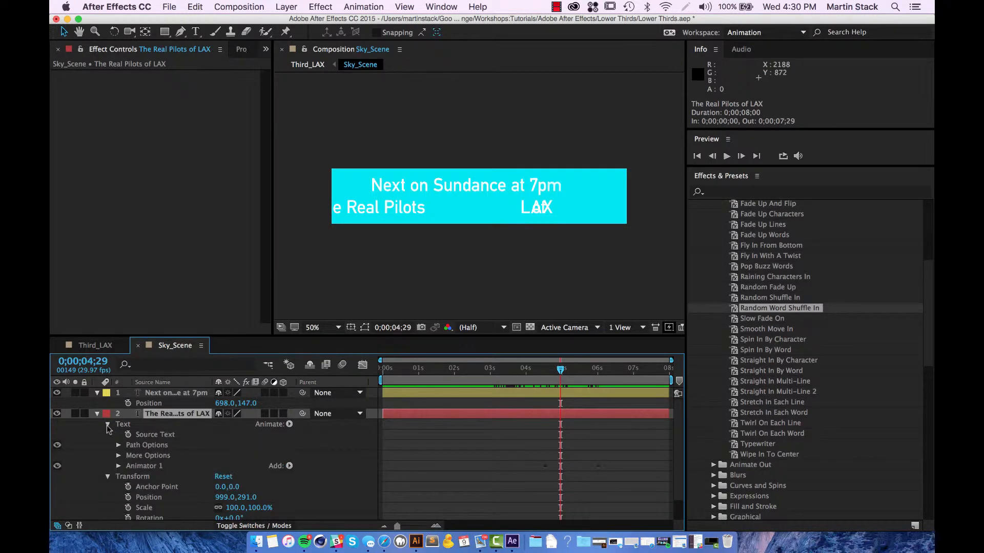
left_click(119, 466)
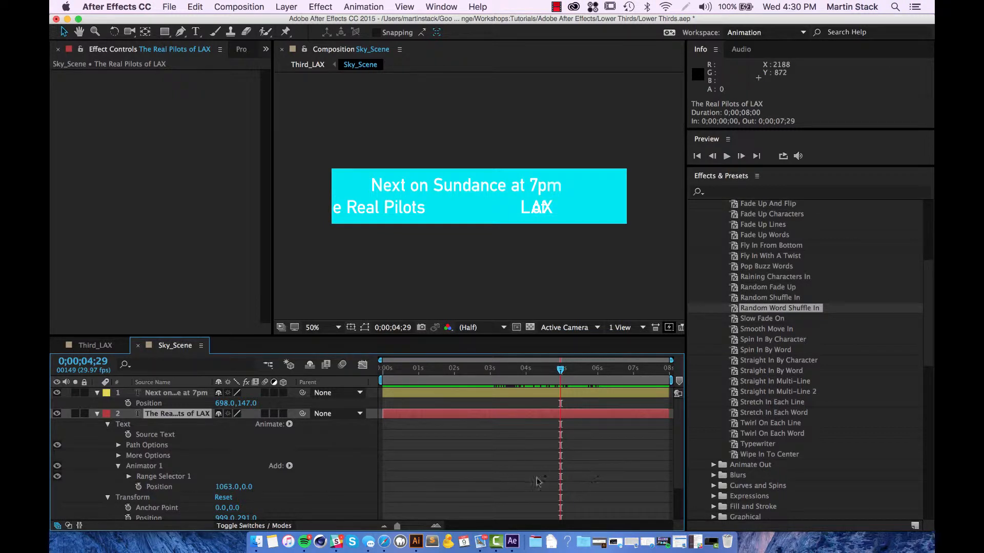
left_click(128, 477)
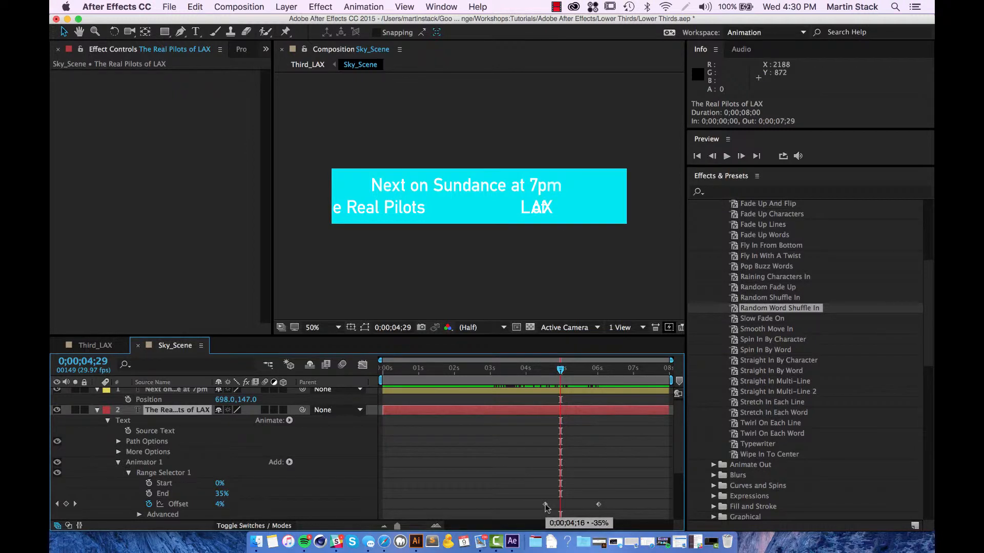
Step: Try different Offset, Start and End values, undoing each and keeping End at 35%
mouse_move(560, 380)
left_mouse_down()
mouse_move(499, 379)
mouse_move(547, 379)
left_mouse_up()
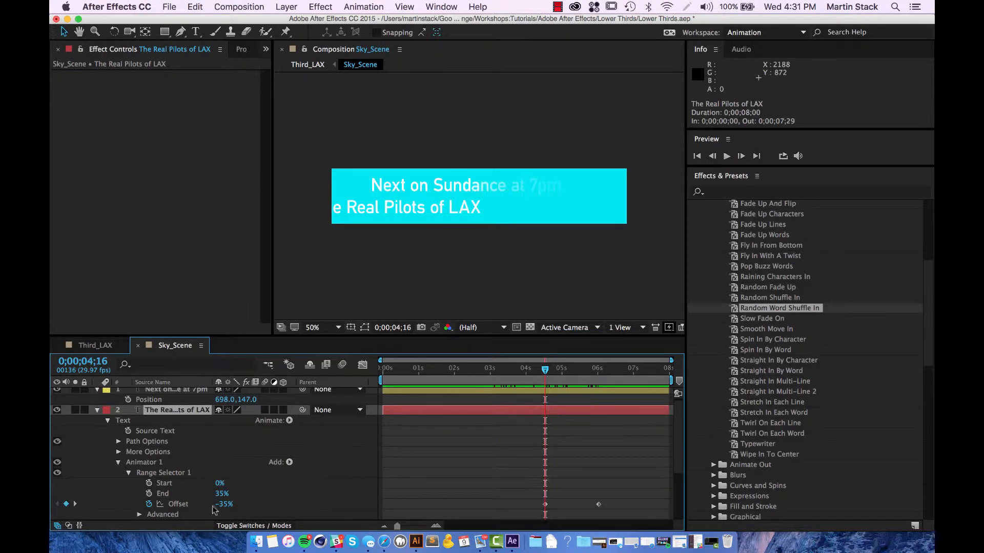
mouse_move(224, 507)
left_mouse_down()
mouse_move(190, 510)
mouse_move(229, 513)
left_mouse_up()
key("super+z")
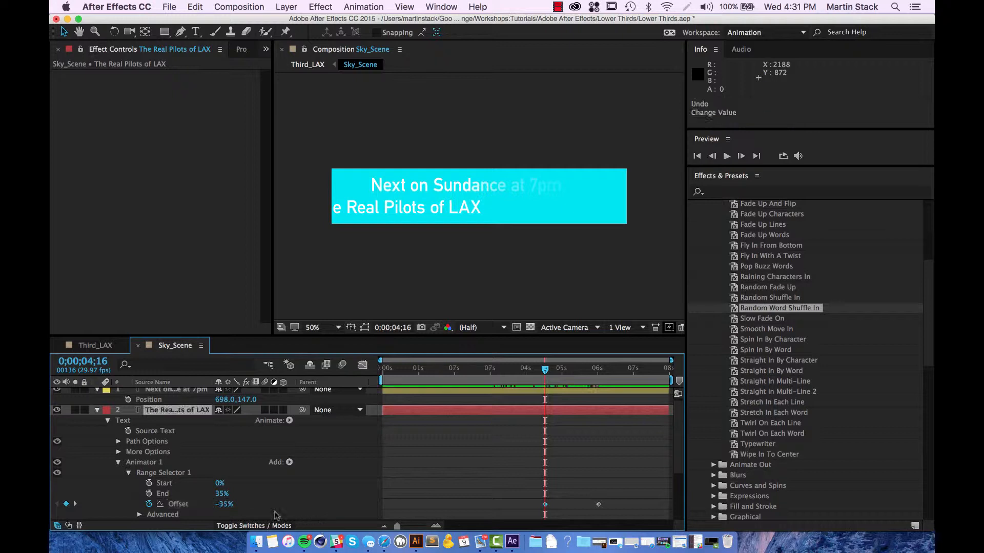
left_click(269, 495)
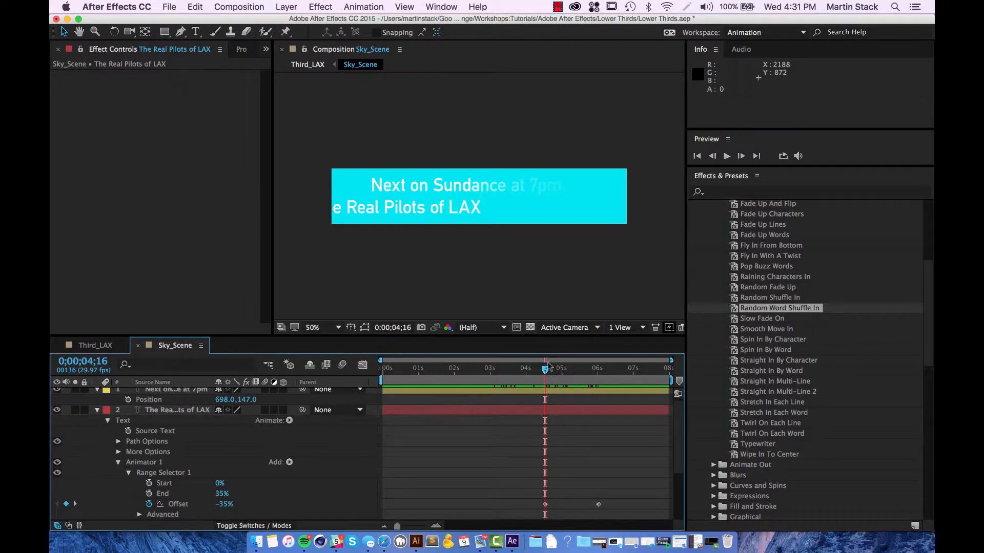
mouse_move(546, 374)
left_mouse_down()
mouse_move(512, 376)
mouse_move(547, 378)
left_mouse_up()
left_click_drag(225, 505, 328, 509)
key("super+z")
left_click_drag(217, 485, 129, 491)
left_click_drag(221, 494, 218, 493)
key("super+z")
Step: Set Animator 1 Position to 2821, 0 so words slide in from the right, and preview
scroll(249, 498, "down", 2)
left_click_drag(225, 504, 654, 530)
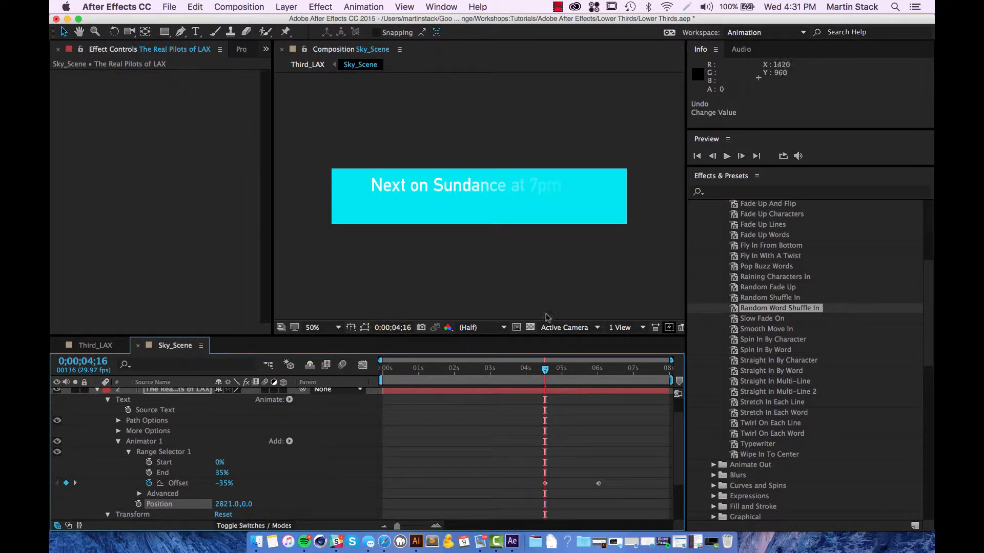
key("space")
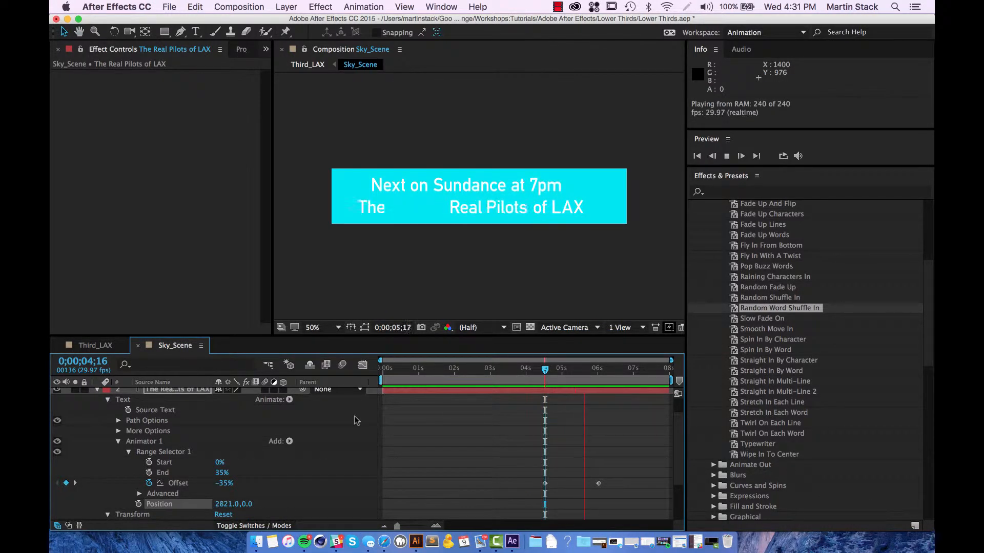
key("space")
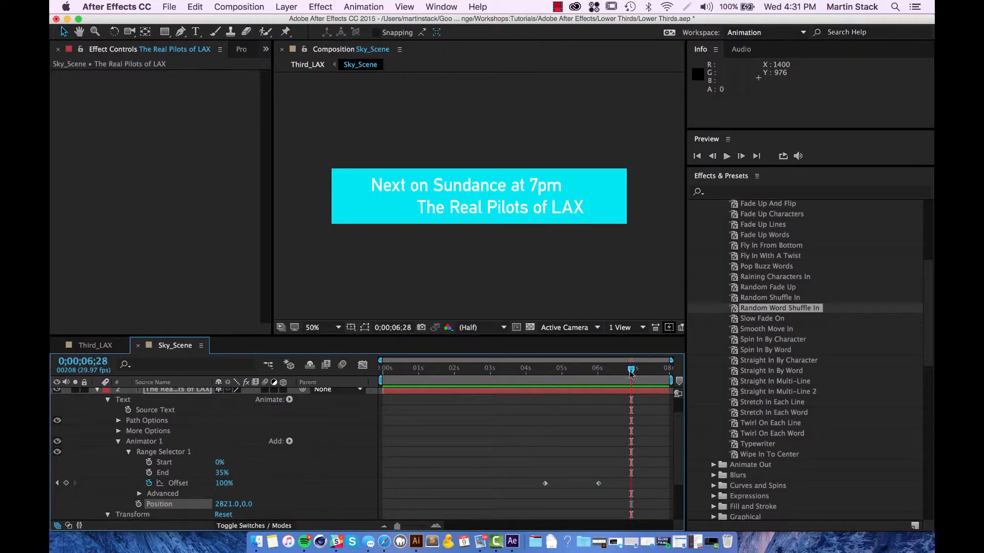
left_click_drag(631, 369, 619, 402)
key("Tab")
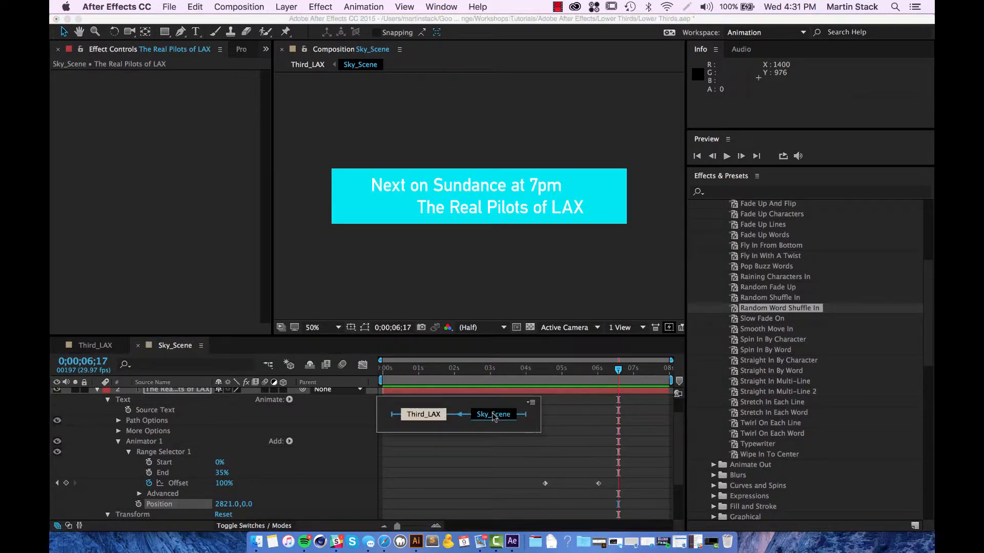
left_click(418, 415)
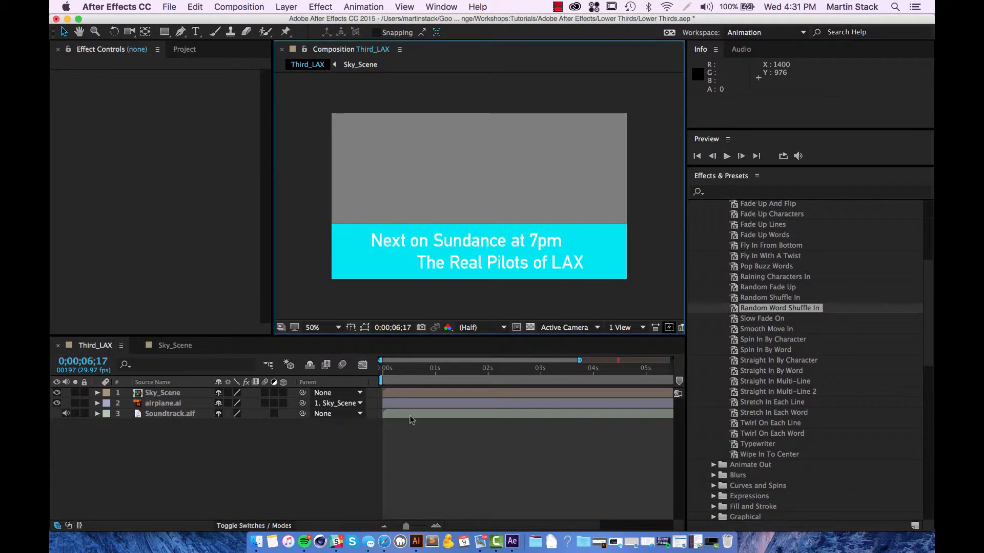
key("space")
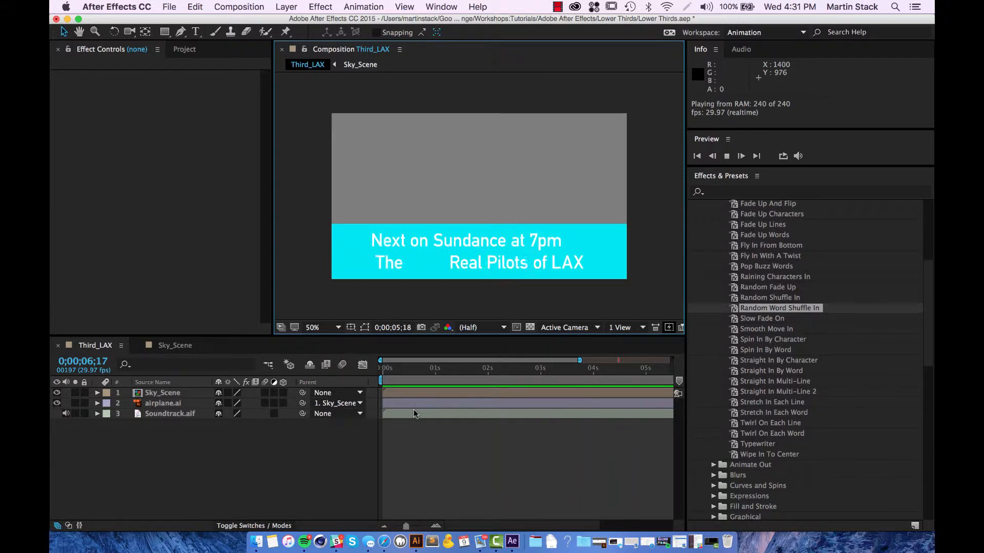
key("space")
key("Tab")
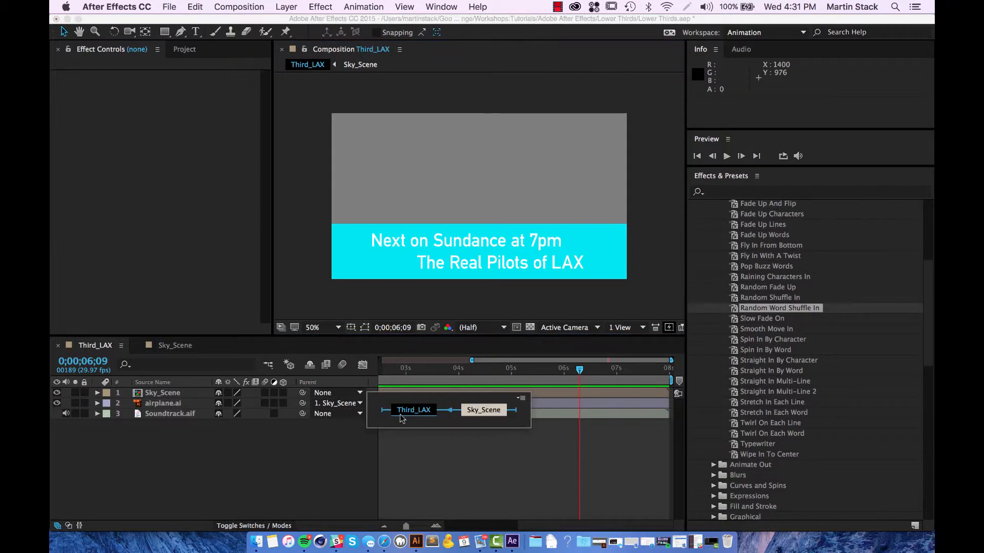
left_click(490, 413)
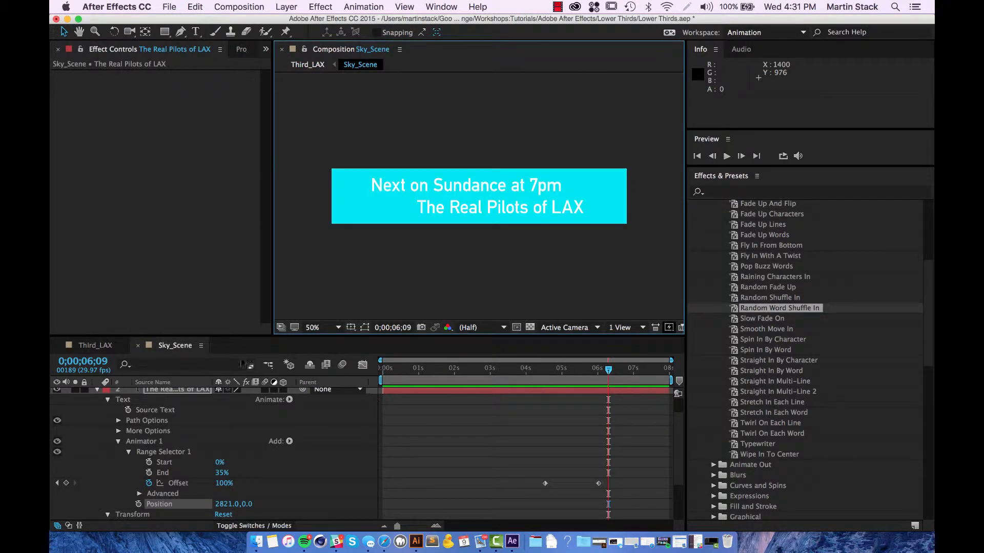
scroll(300, 455, "up", 2)
Step: Collapse both title layers and select the Next on Sundance line's Offset keyframes
left_click(190, 394)
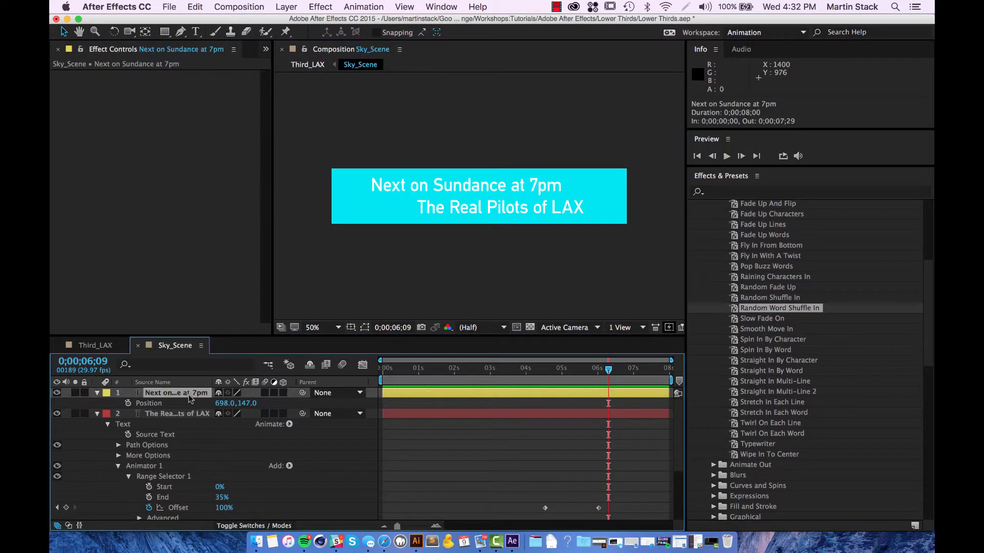
left_click_drag(611, 372, 544, 371)
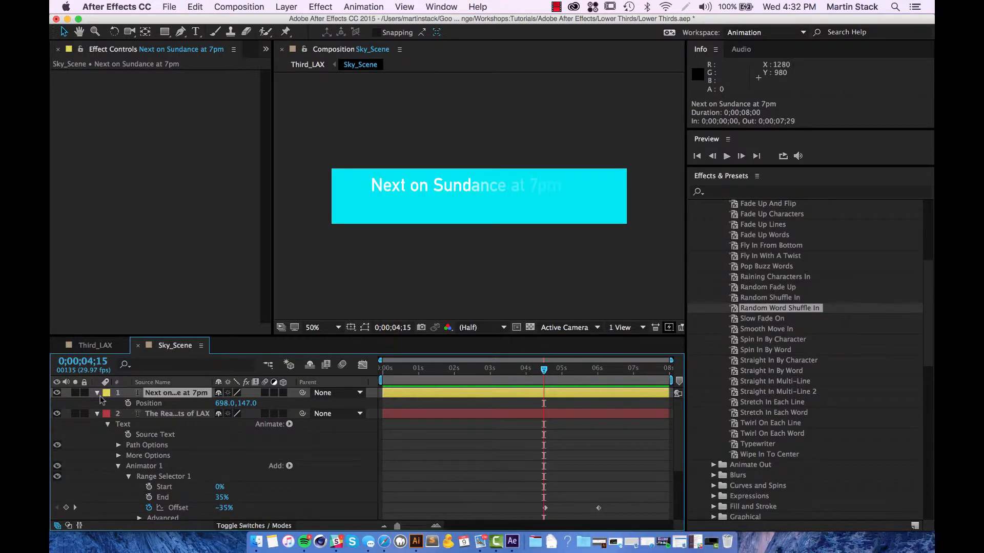
left_click(98, 393)
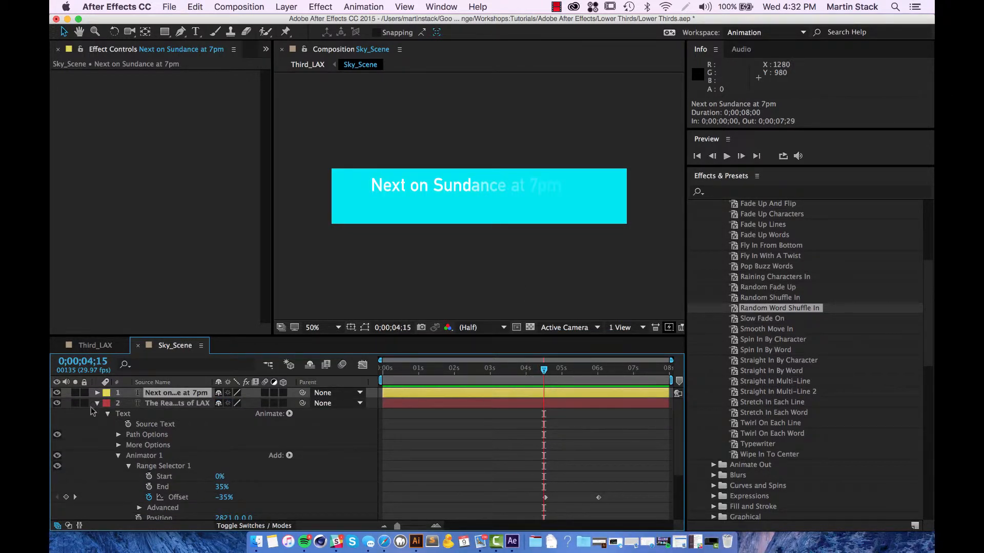
left_click(97, 404)
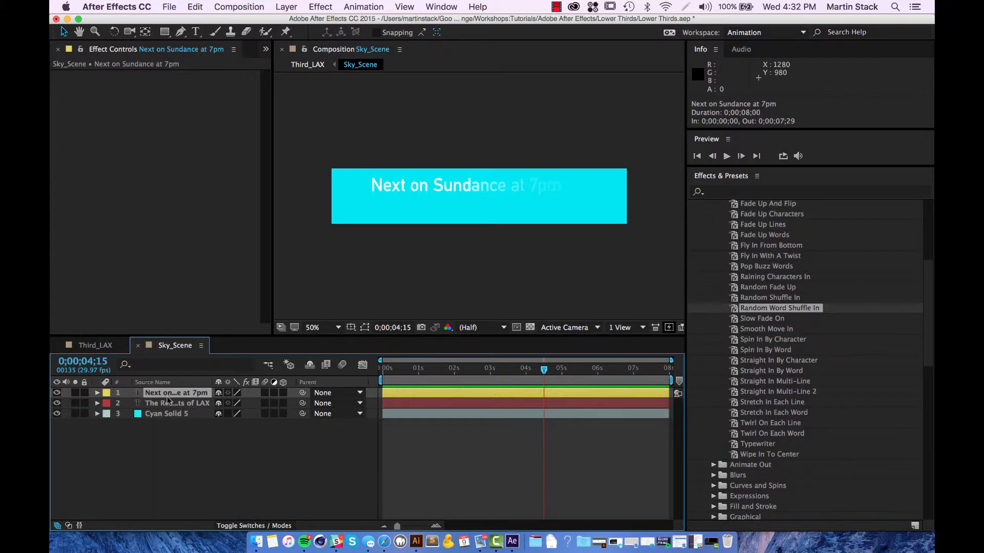
key("u")
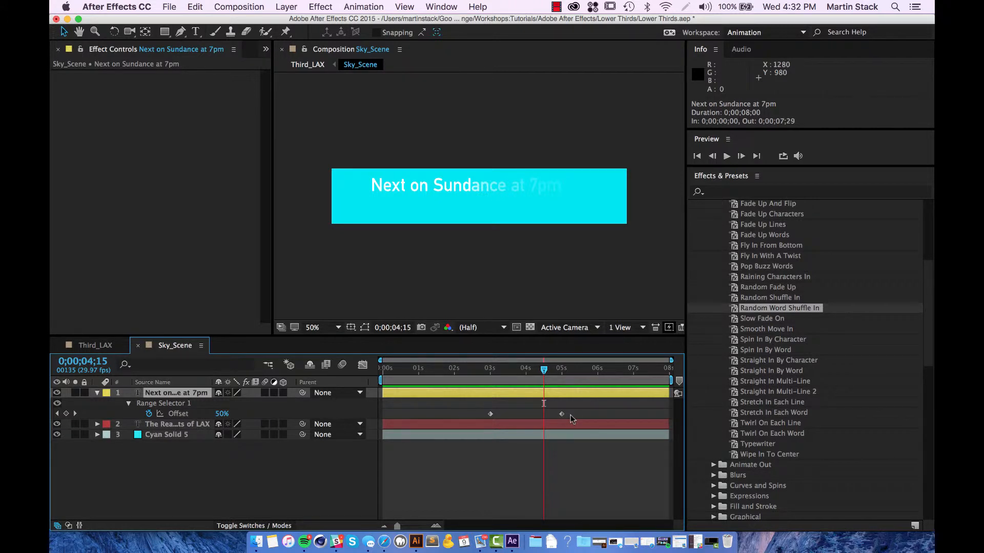
left_click_drag(588, 409, 441, 419)
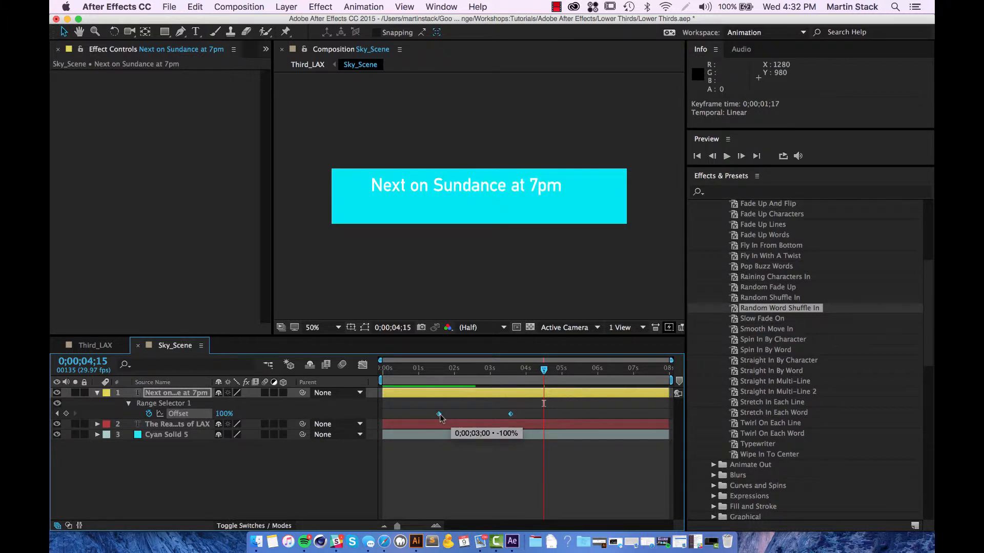
Step: Move the LAX line's Offset keyframes earlier to about 3;01, preview, and return to Third_LAX
left_click(179, 425)
key("u")
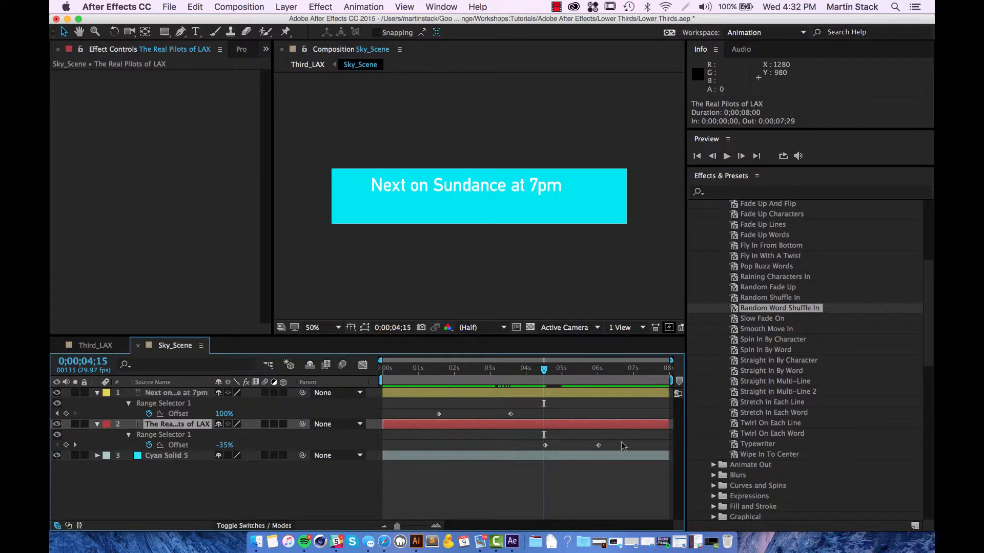
left_click_drag(622, 446, 490, 449)
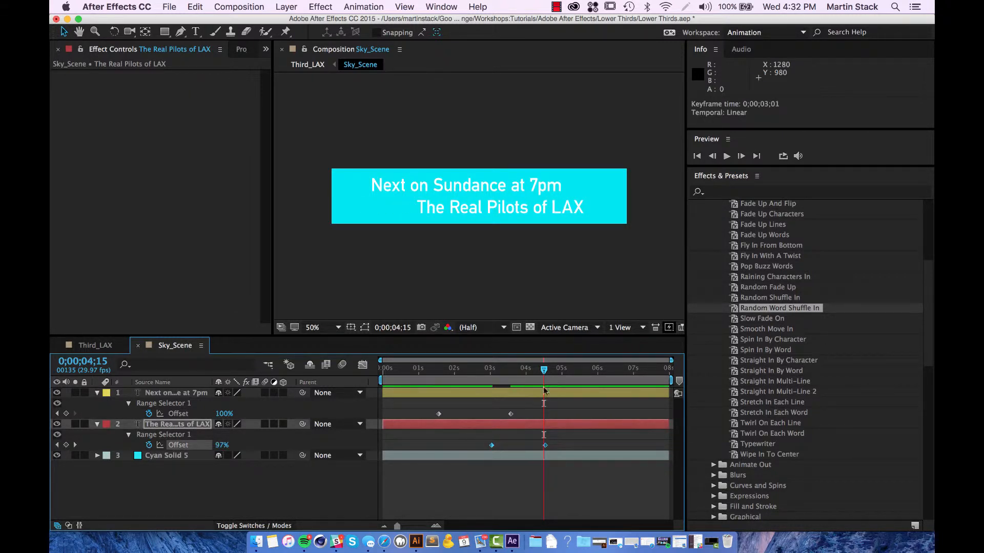
left_click_drag(544, 369, 384, 378)
key("space")
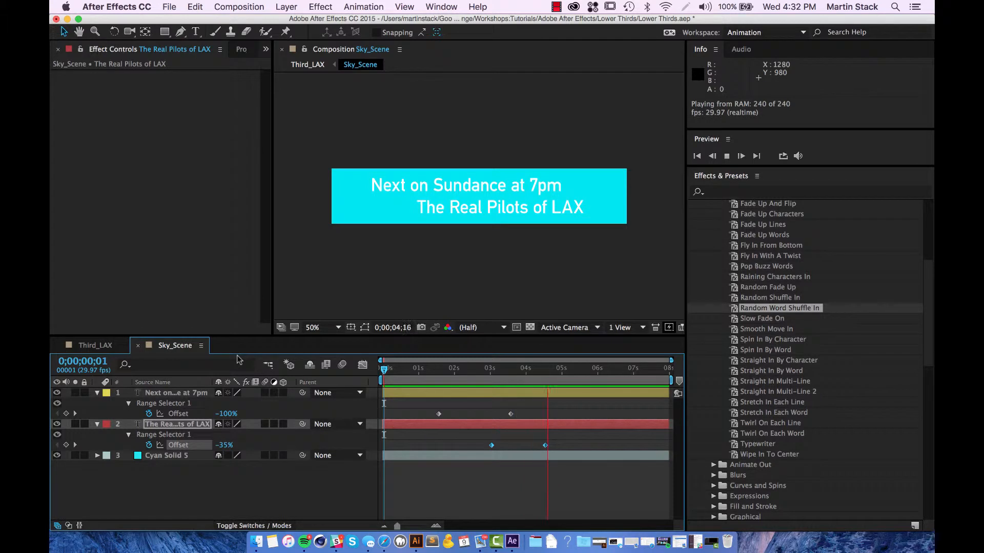
key("space")
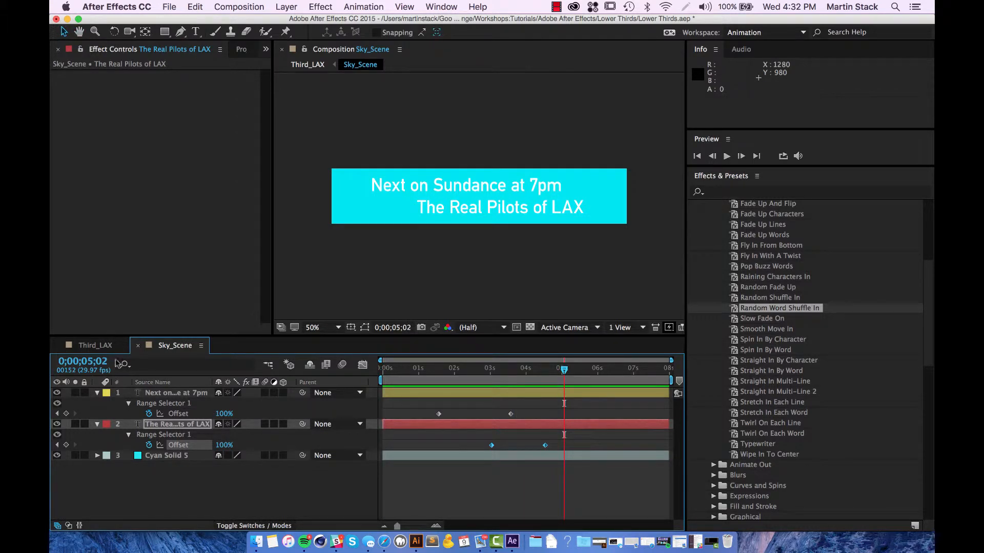
key("Tab")
left_click(96, 362)
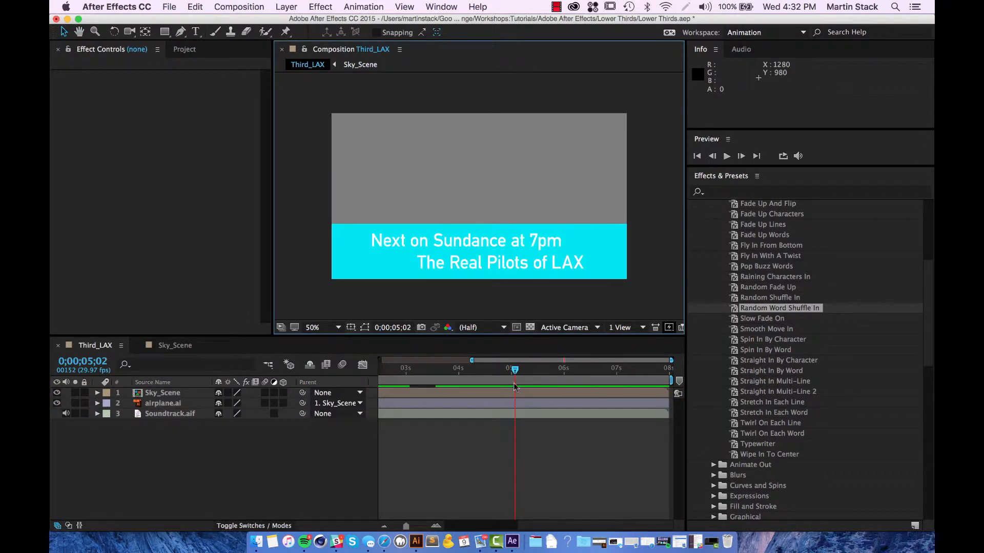
Step: Preview Third_LAX from frame 0, show all eight seconds, and select Soundtrack.aif
left_click(181, 363)
key("Home")
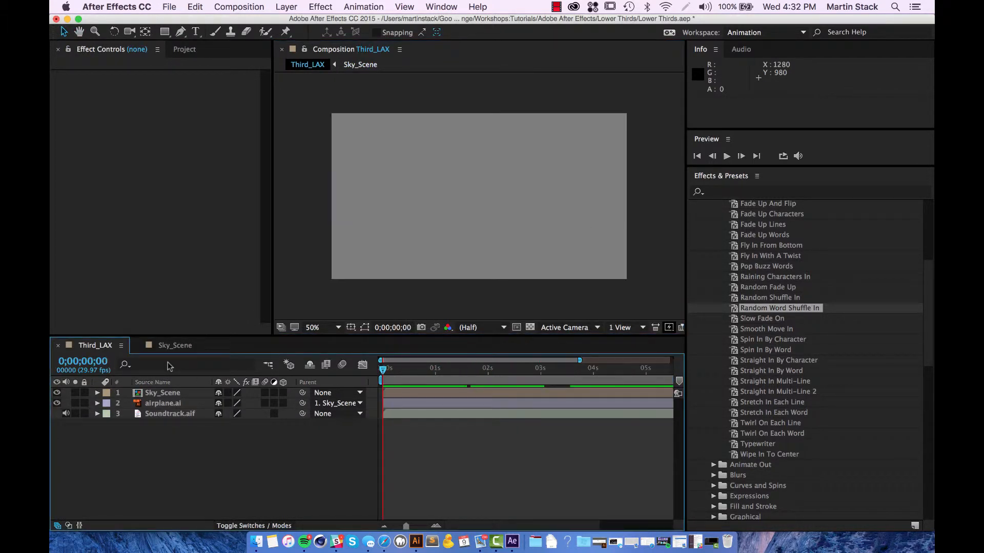
key("space")
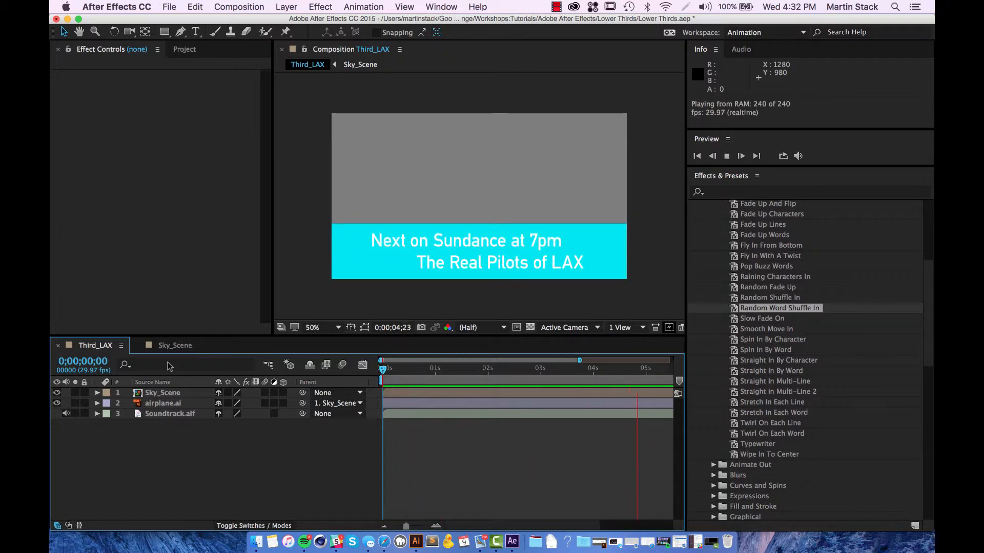
key("space")
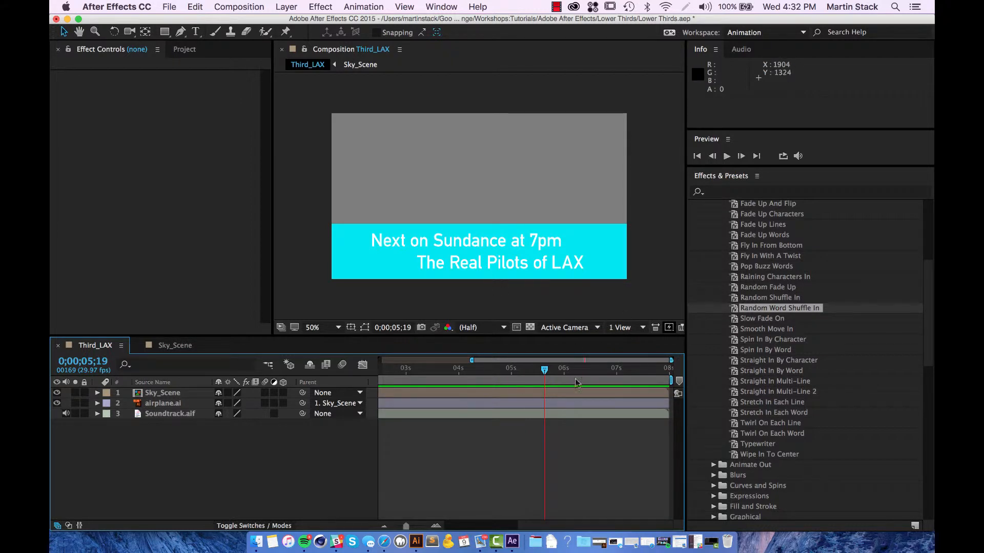
left_click_drag(546, 370, 448, 371)
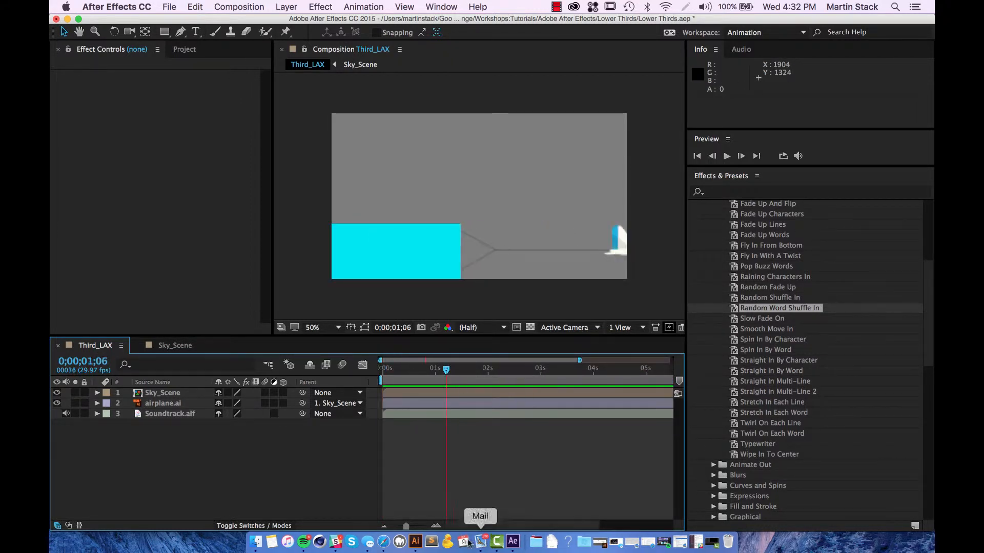
left_click_drag(579, 360, 672, 361)
left_click_drag(424, 370, 373, 371)
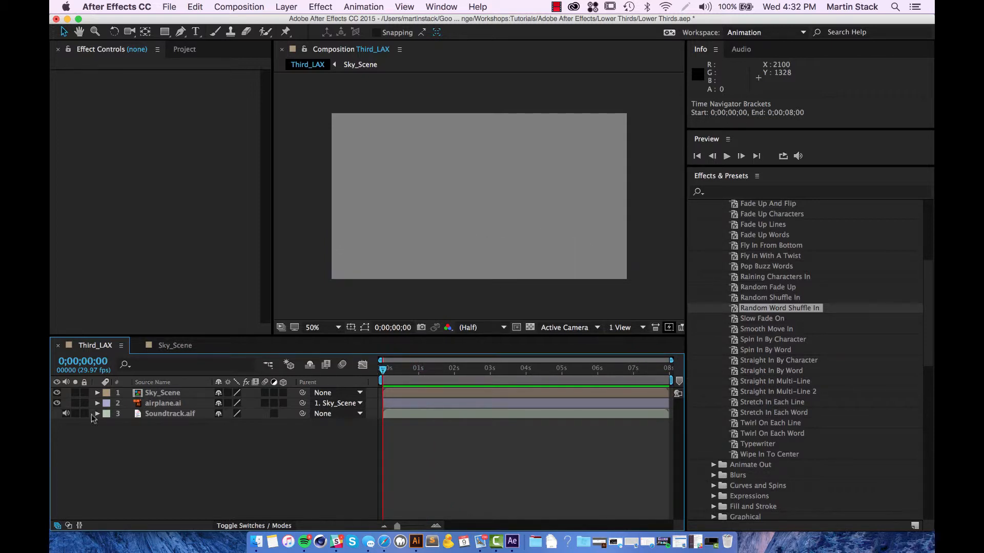
left_click(160, 415)
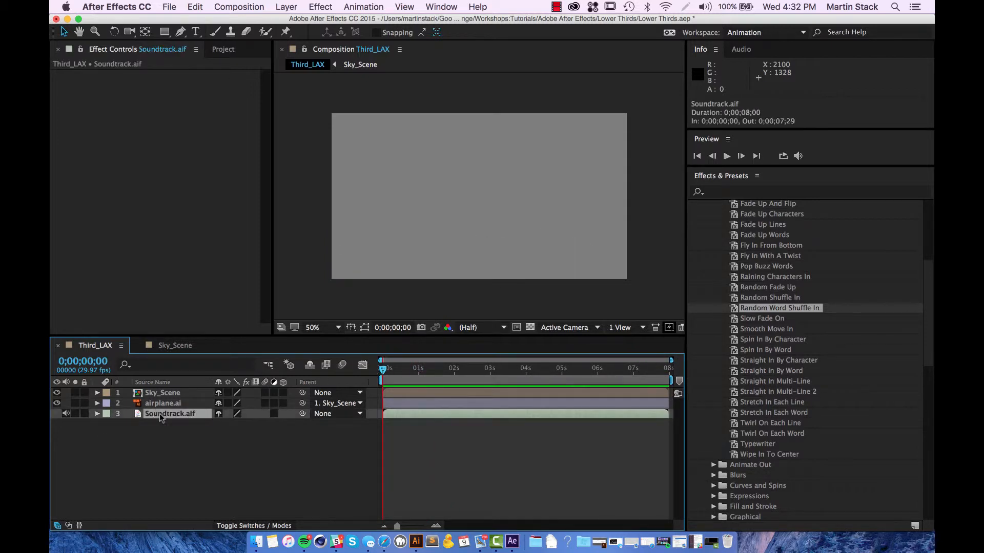
left_click(229, 471)
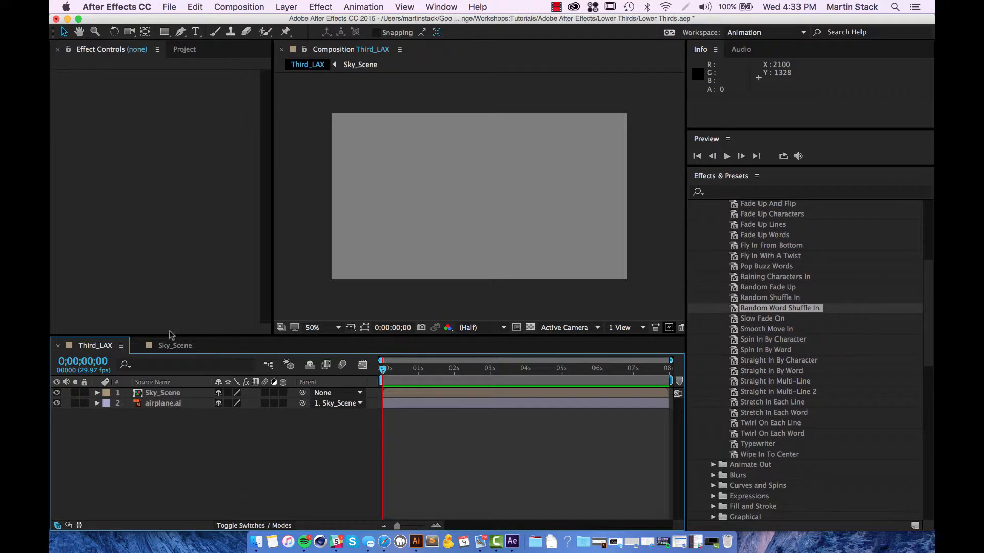
left_click(173, 346)
left_click(241, 49)
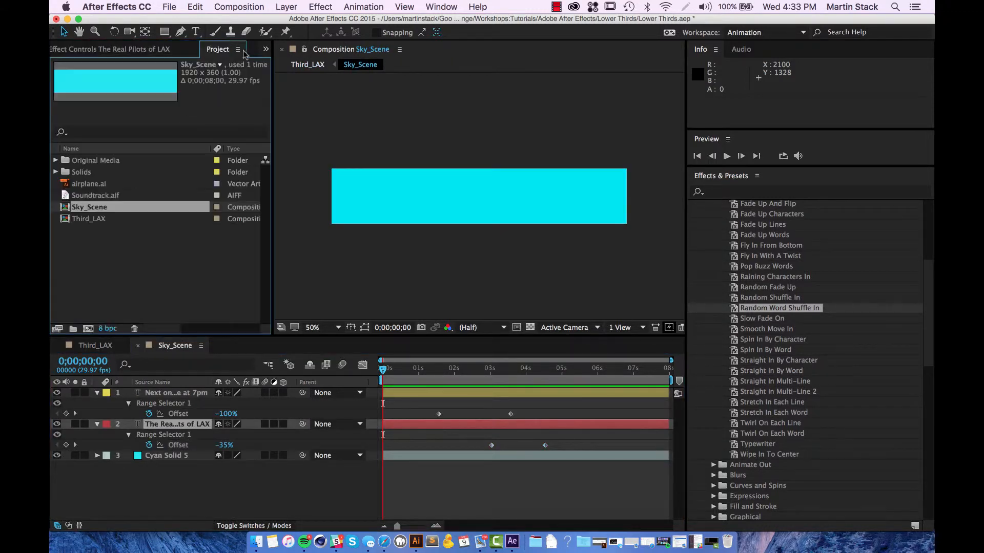
left_click(85, 200)
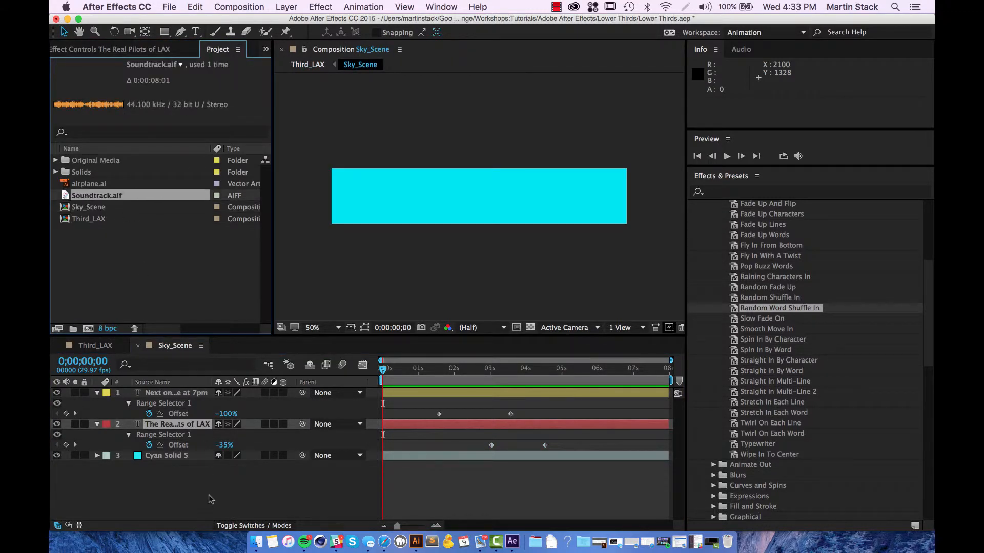
left_click_drag(92, 197, 220, 476)
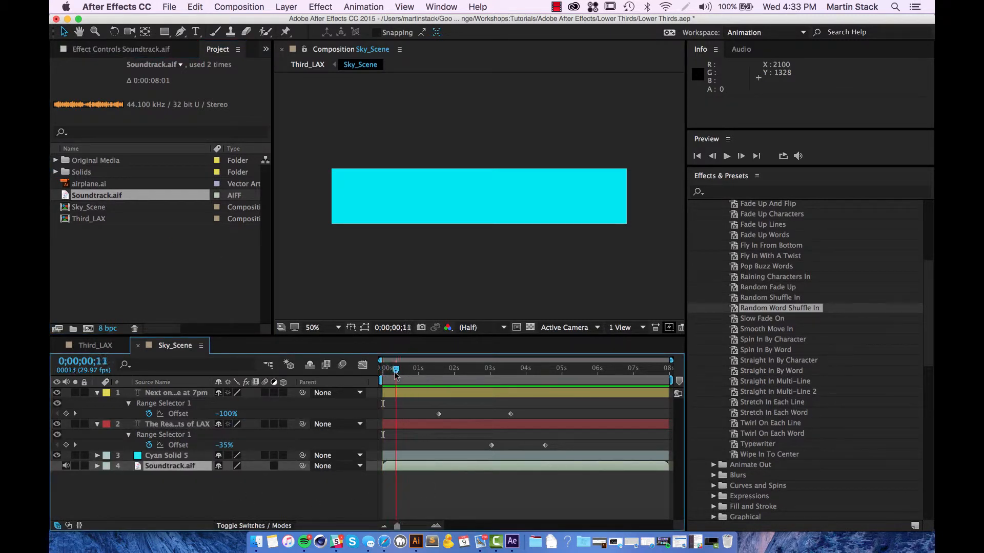
key("space")
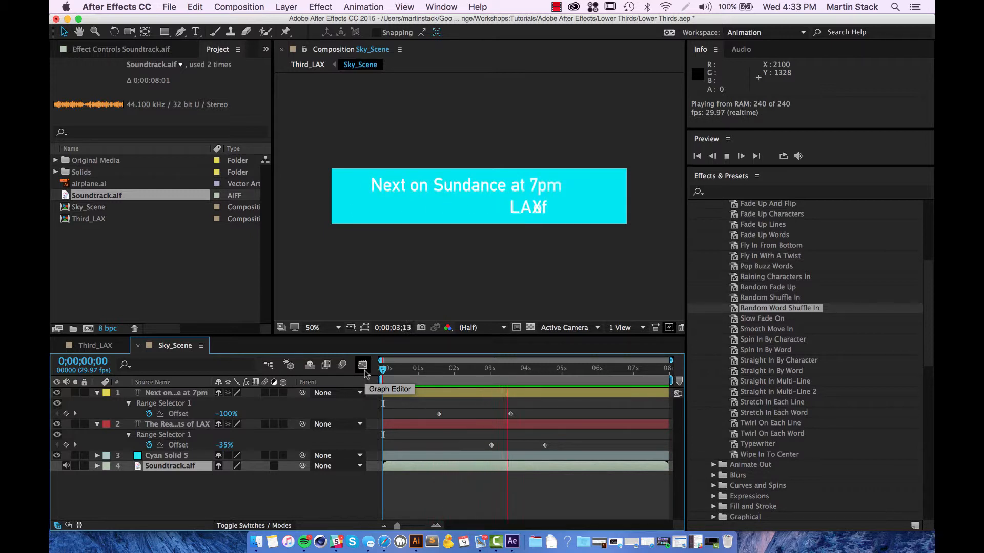
Step: Move the LAX line's Offset keyframes earlier, ending at about 3;18, and preview from 1;22
key("space")
left_click_drag(518, 370, 512, 423)
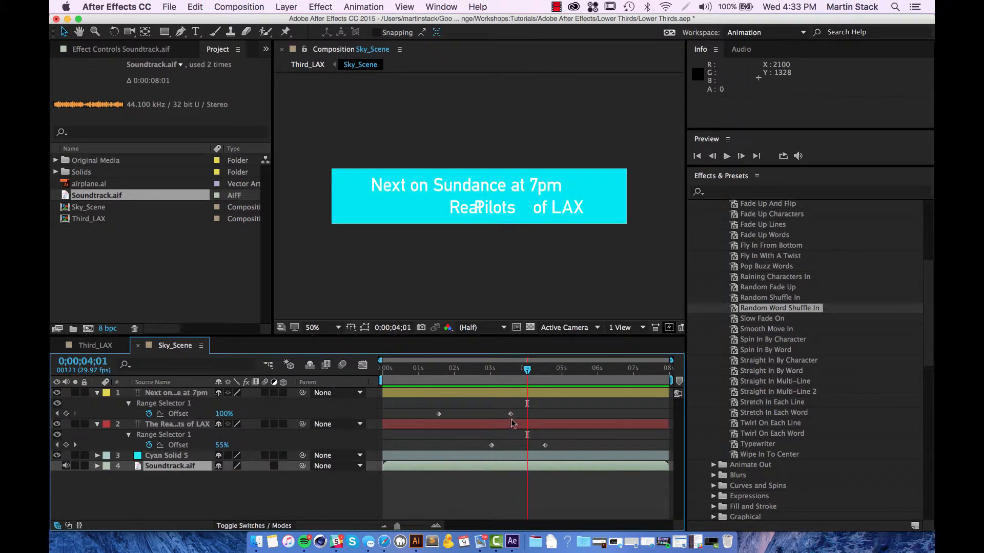
left_click_drag(529, 375, 486, 380)
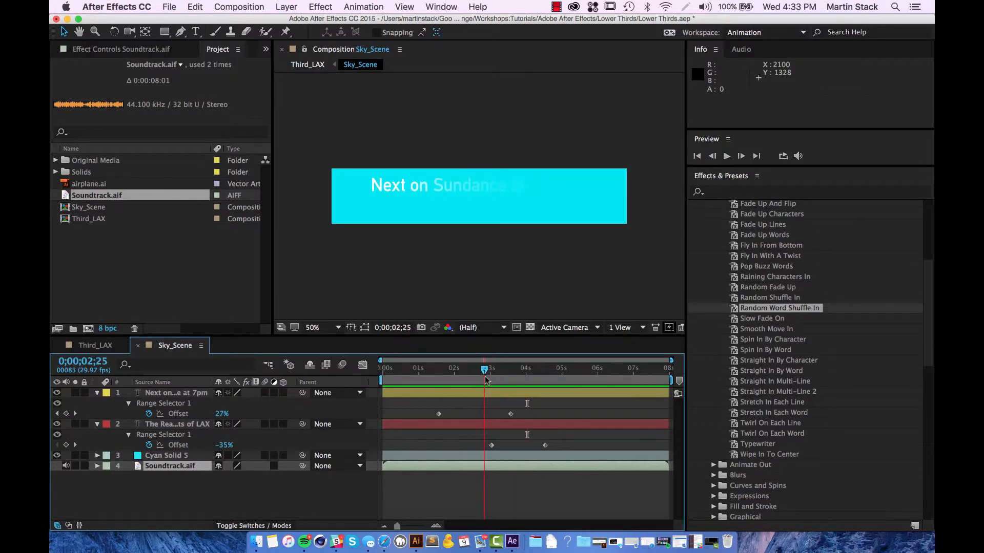
key("space")
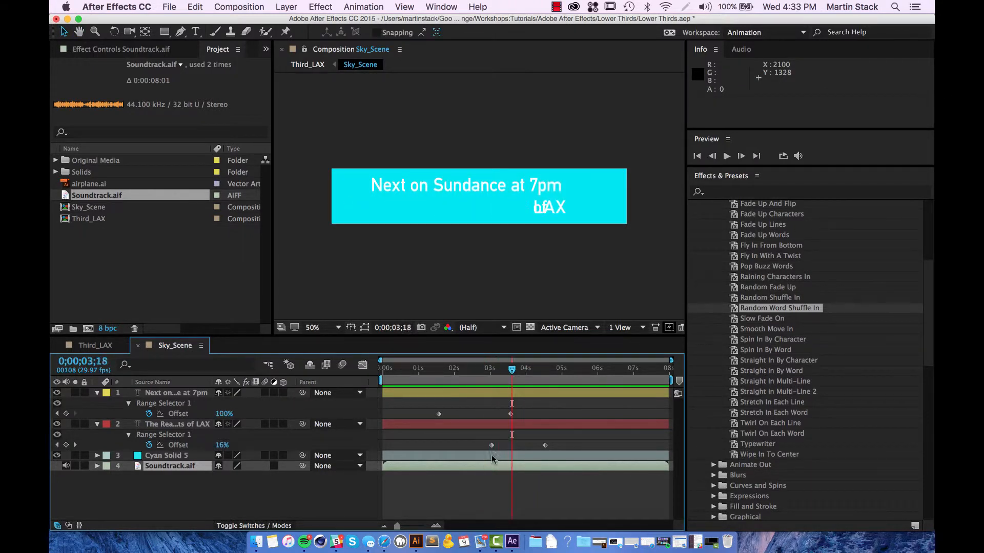
left_click_drag(491, 445, 466, 446)
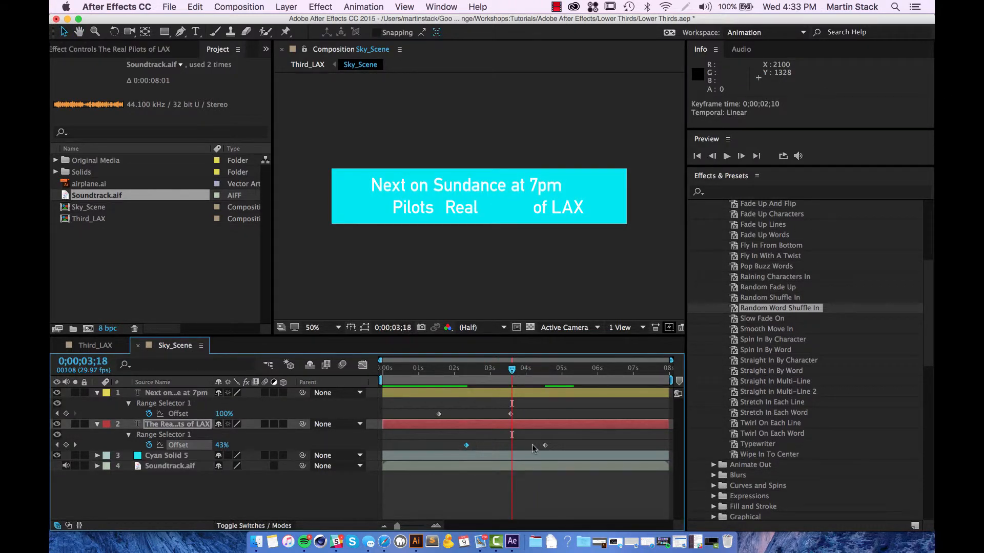
left_click_drag(544, 445, 512, 445)
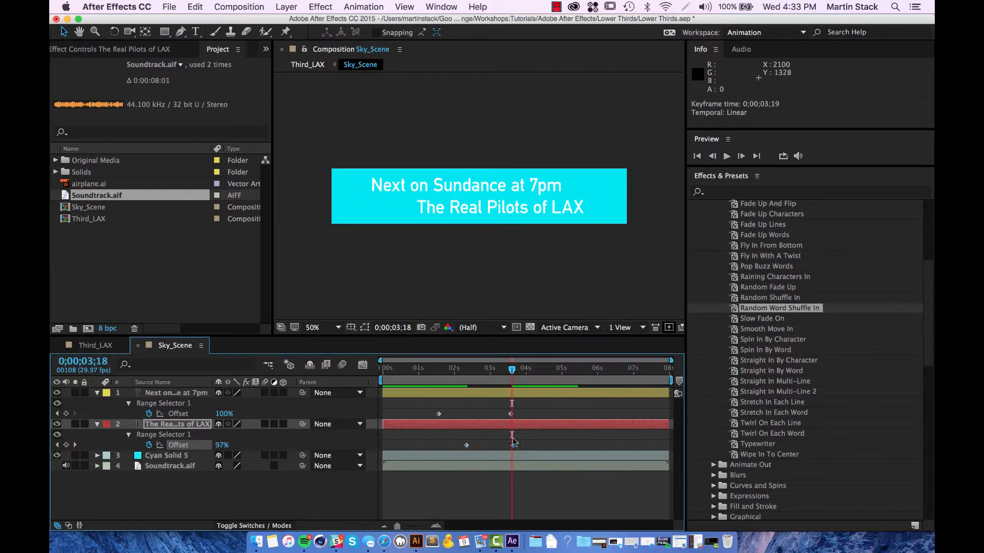
left_click(444, 369)
key("space")
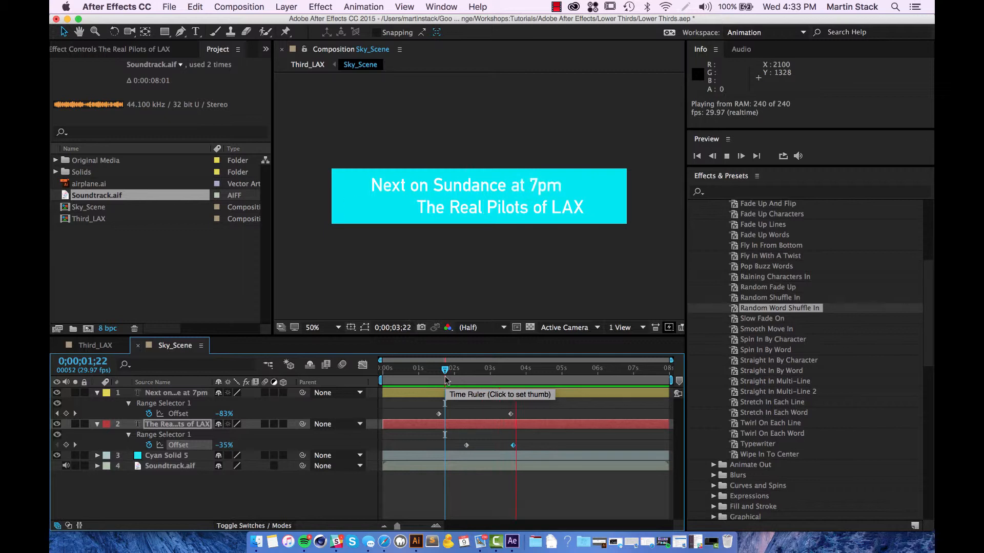
key("space")
Step: Refine the LAX Offset keyframes to about 2;29 and 3;23, previewing after each adjustment
left_click_drag(512, 445, 475, 447)
left_click(467, 445, "shift")
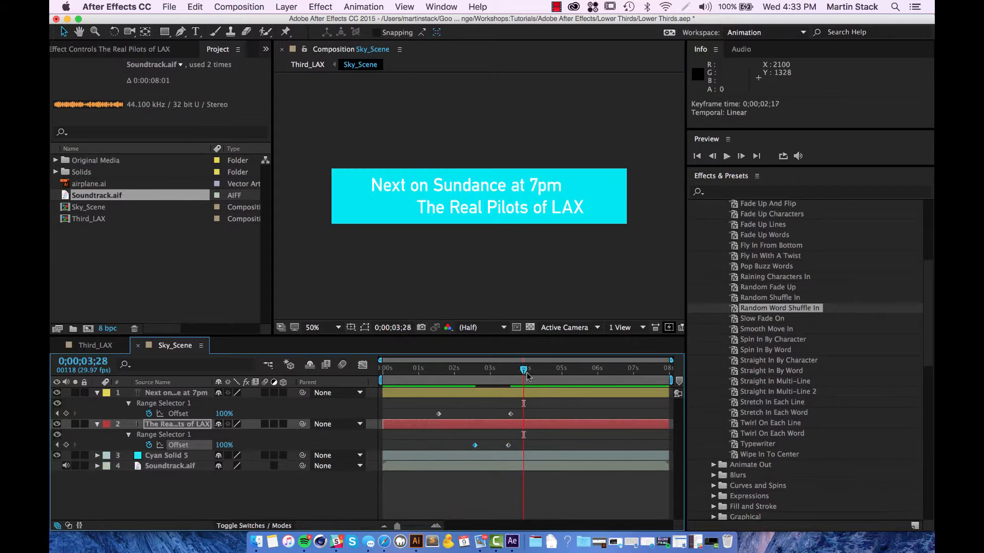
left_click_drag(524, 369, 465, 370)
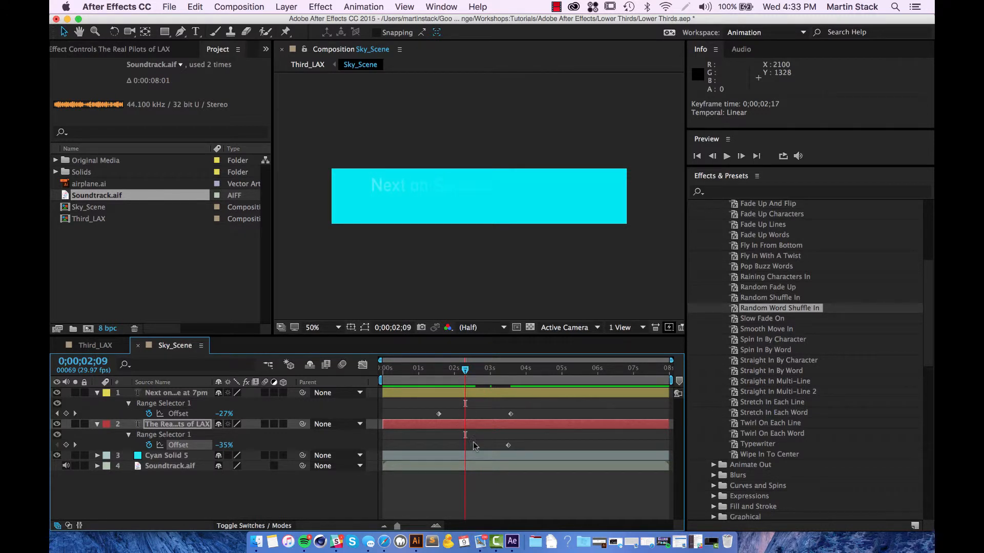
left_click_drag(468, 446, 499, 446)
key("space")
left_click_drag(498, 370, 488, 373)
key("space")
key("space")
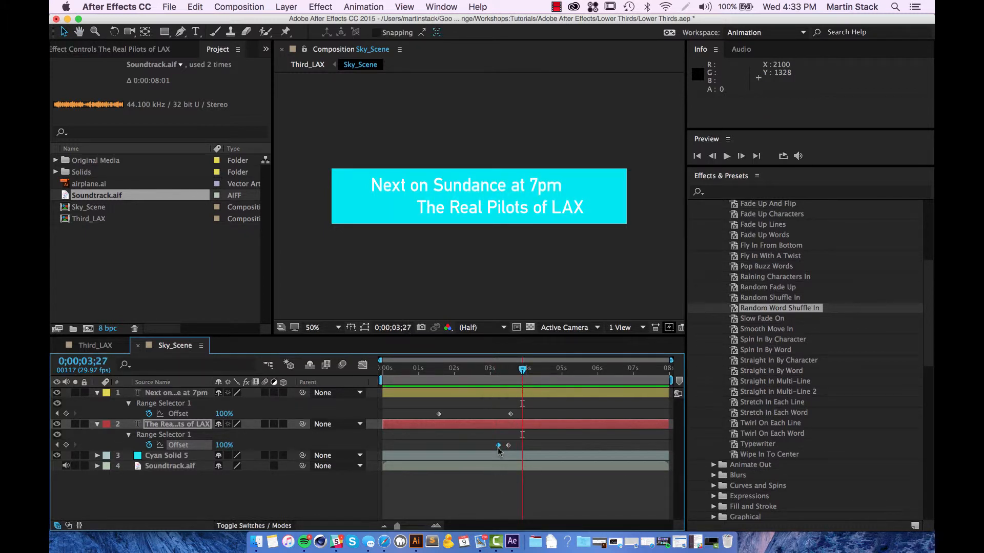
left_click_drag(497, 446, 488, 446)
left_click_drag(522, 378, 471, 379)
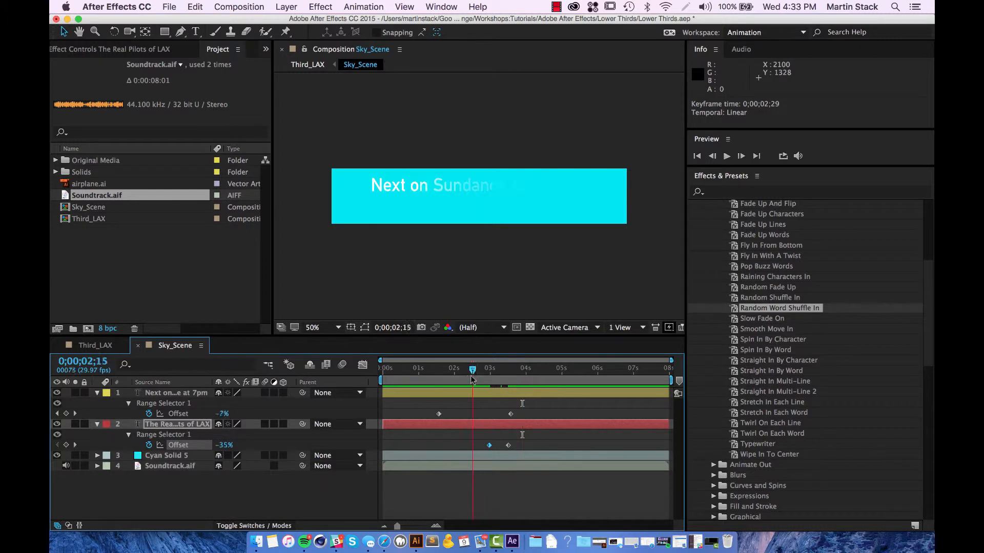
key("space")
key("space")
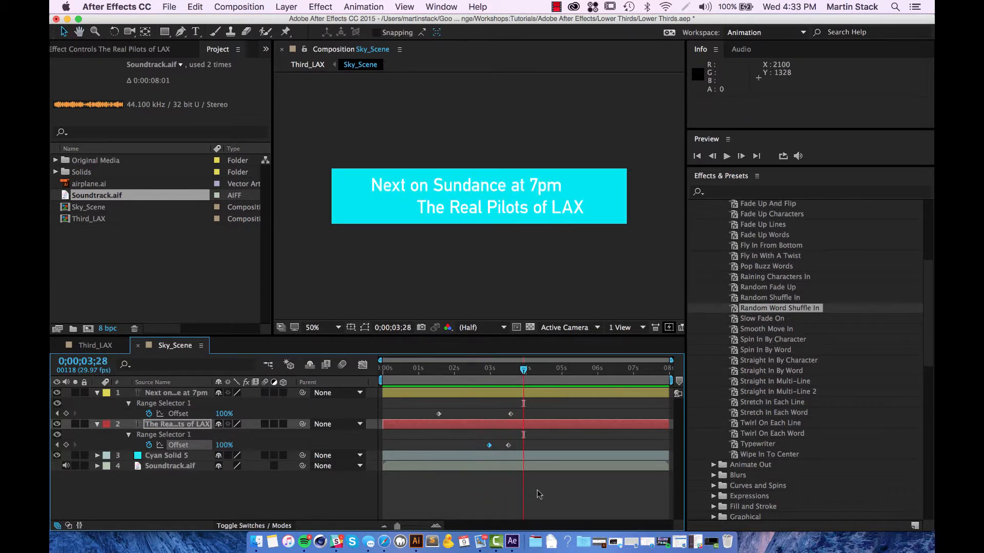
left_click_drag(508, 446, 517, 445)
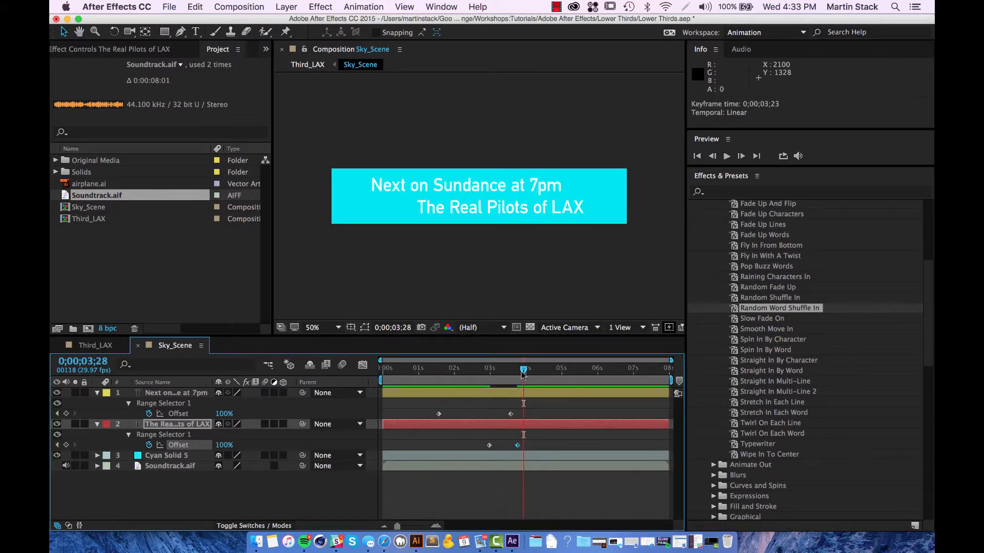
left_click_drag(523, 374, 475, 373)
key("space")
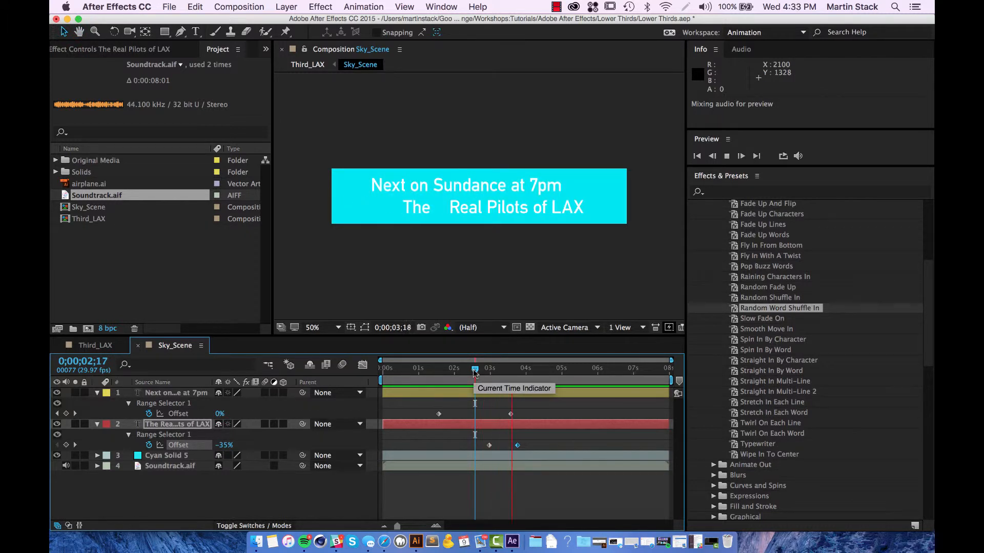
Step: Reveal Soundtrack.aif's Waveform below Audio Levels in a taller timeline, zoomed in around 3;25
key("space")
left_click(97, 467)
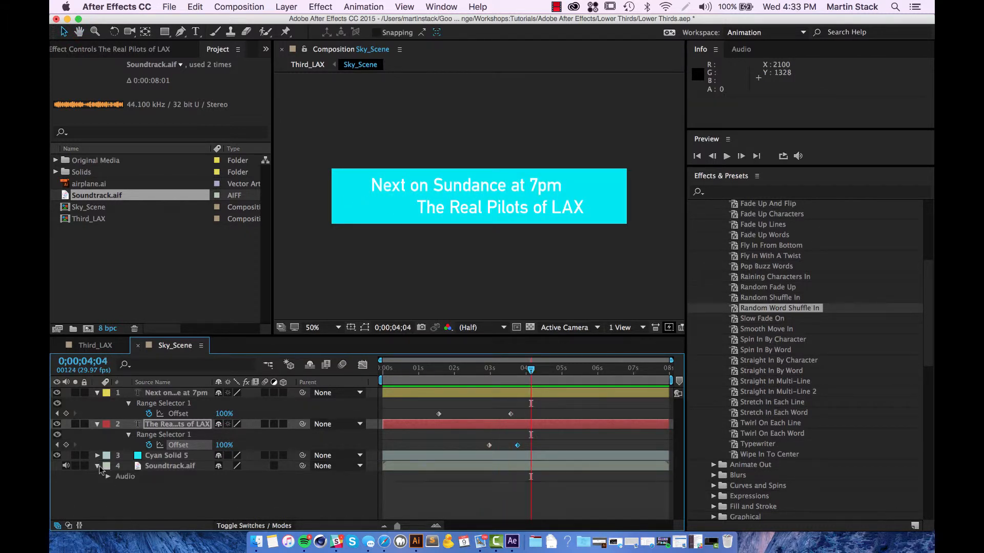
left_click(108, 477)
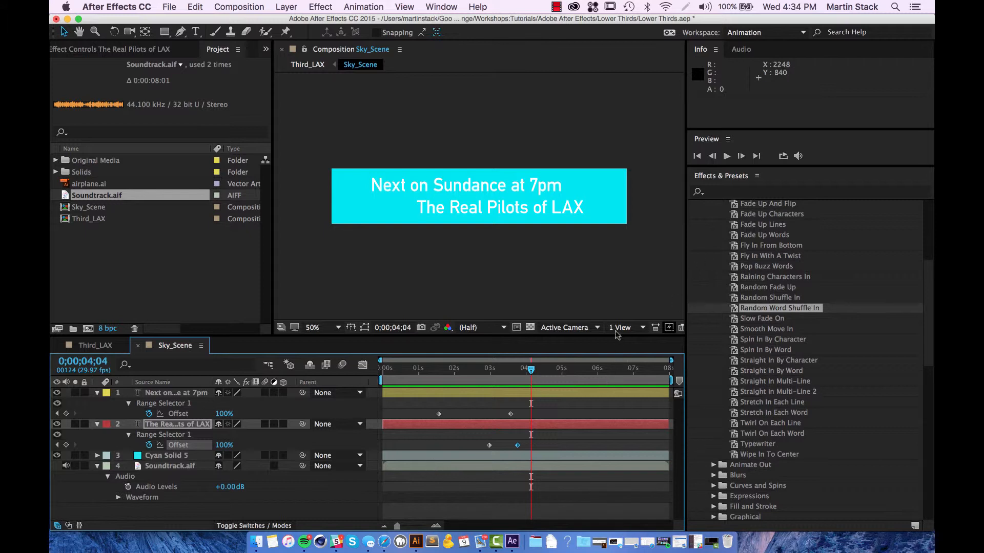
left_click_drag(615, 337, 610, 230)
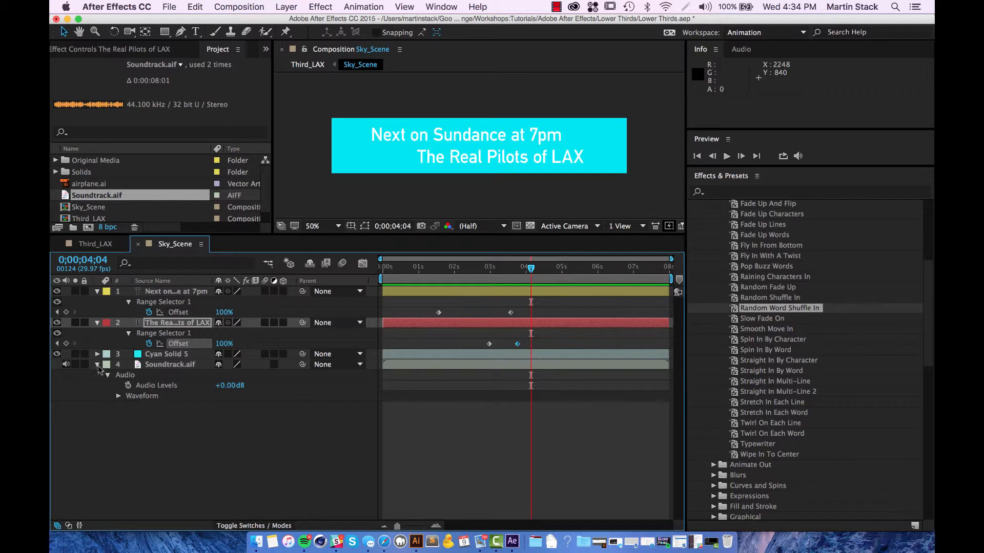
left_click(118, 397)
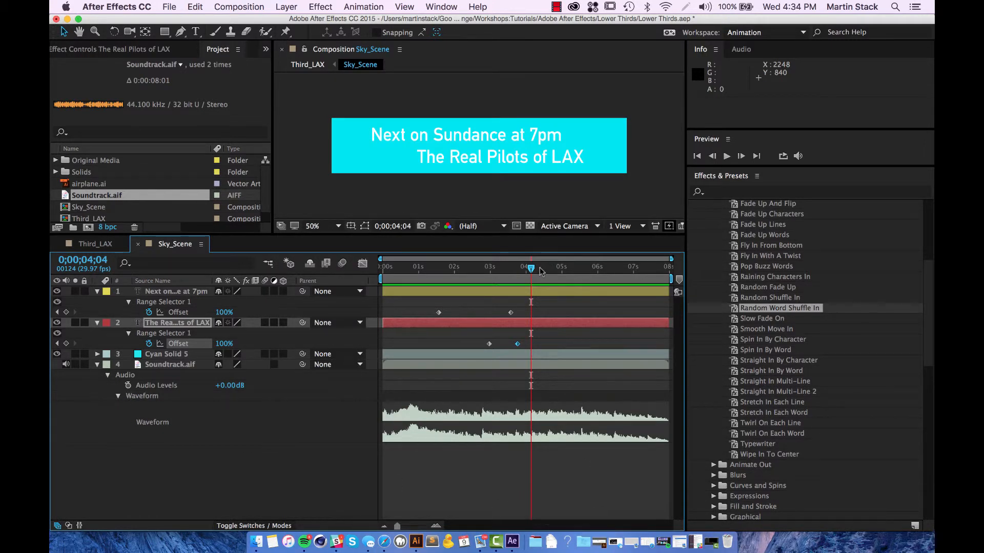
left_click_drag(541, 271, 520, 269)
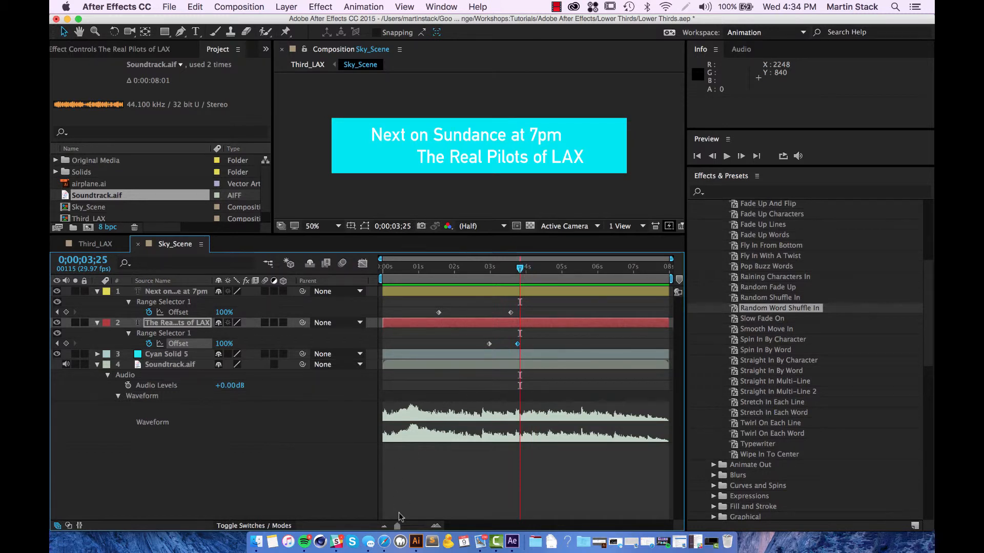
mouse_move(397, 527)
left_mouse_down()
mouse_move(418, 525)
mouse_move(396, 527)
left_mouse_up()
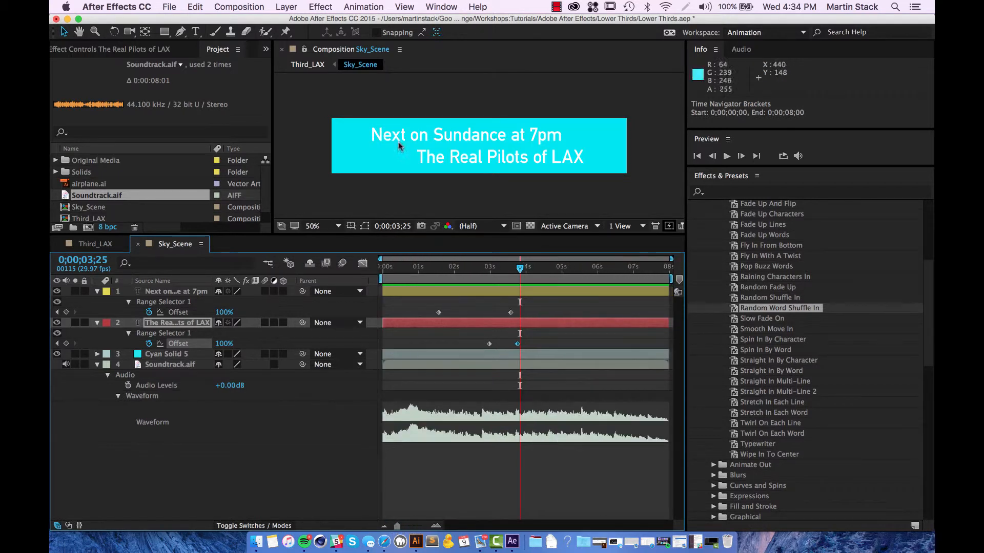
Step: Set the work area from about 3;02 to 4;07, zoom the timeline view, and preview it
left_click_drag(382, 279, 493, 280)
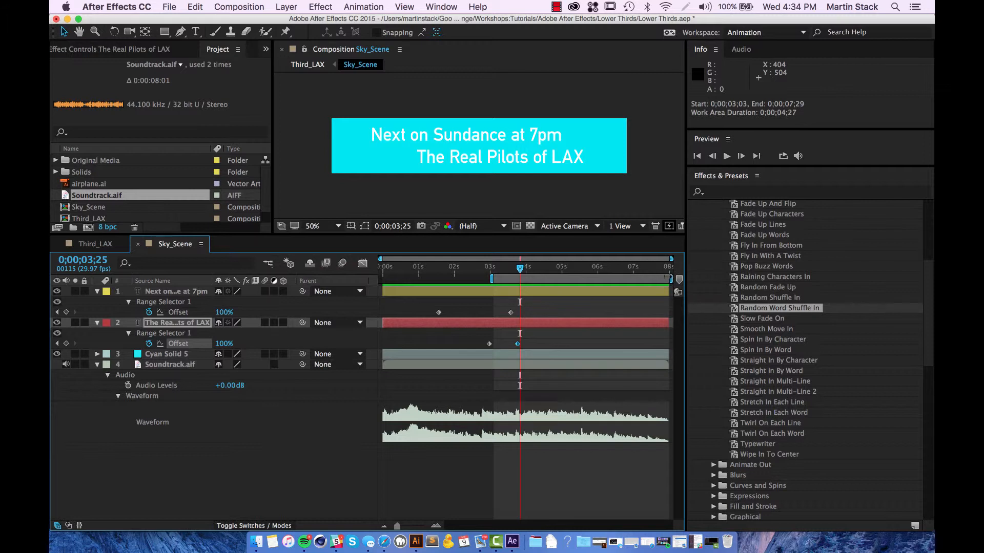
left_click_drag(670, 279, 538, 280)
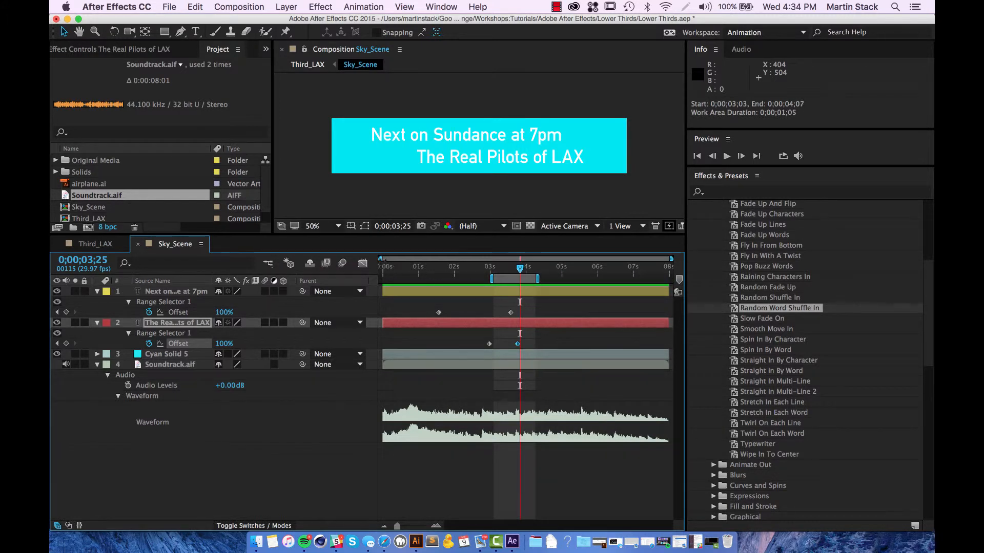
left_click_drag(379, 259, 442, 258)
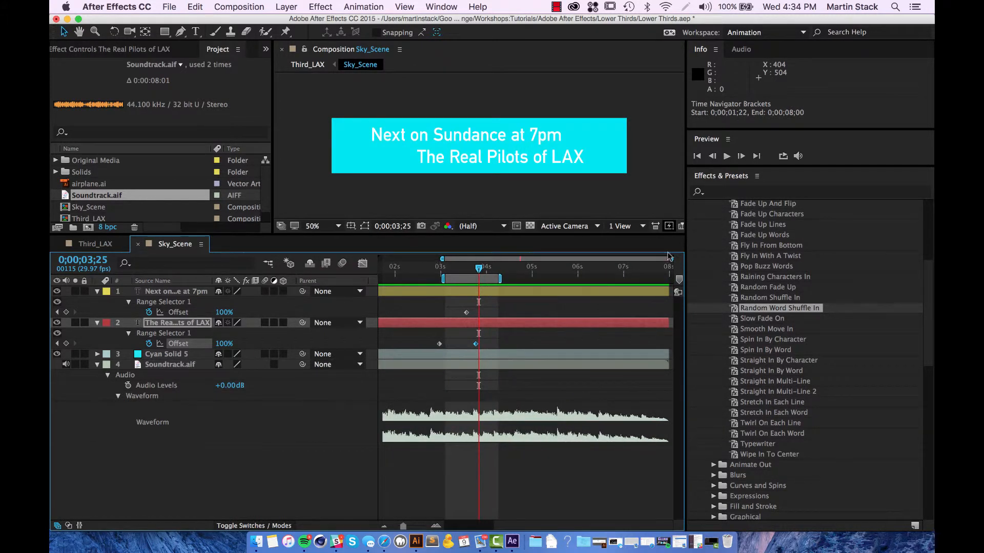
left_click_drag(669, 256, 583, 259)
key("space")
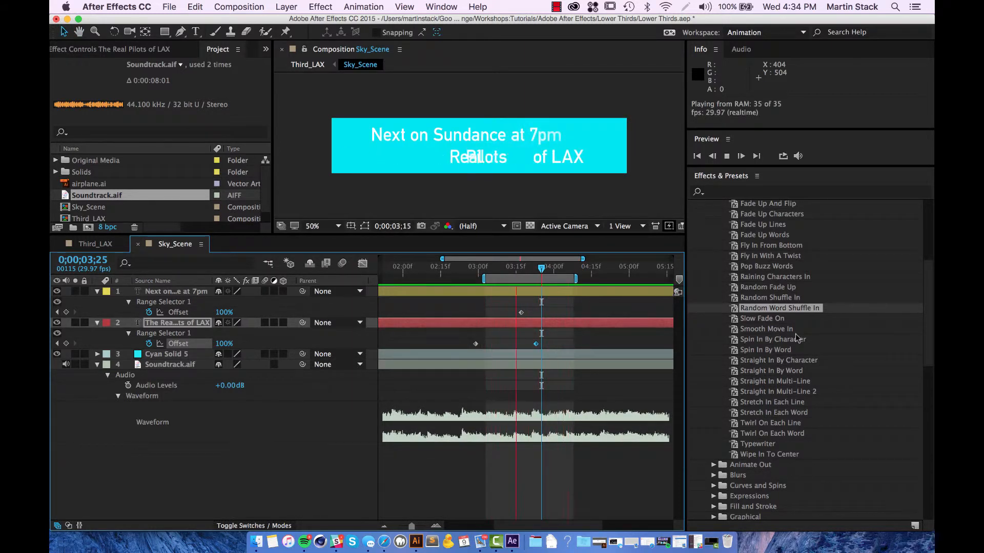
key("space")
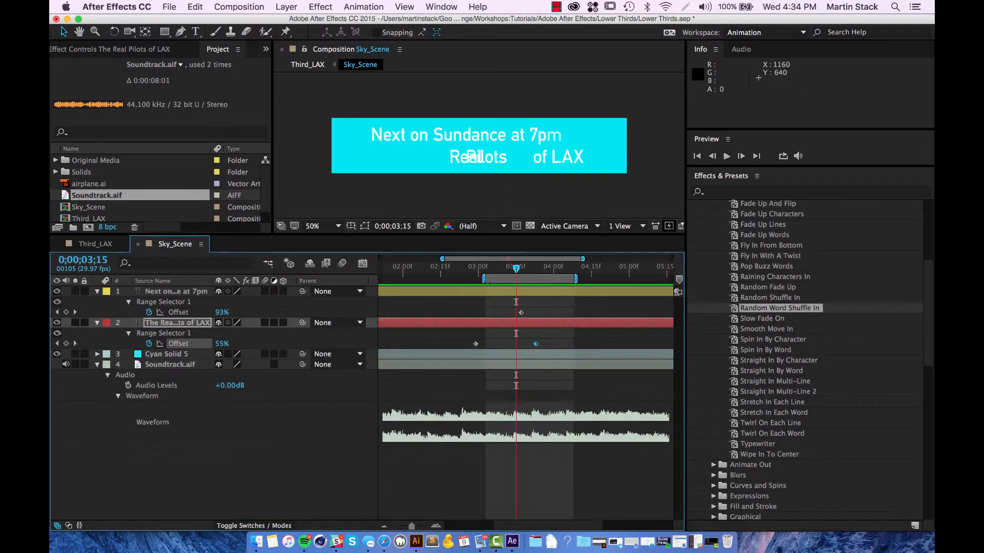
Step: Move the work area start back to 2;23, end it earlier, and preview again
left_click_drag(485, 279, 460, 275)
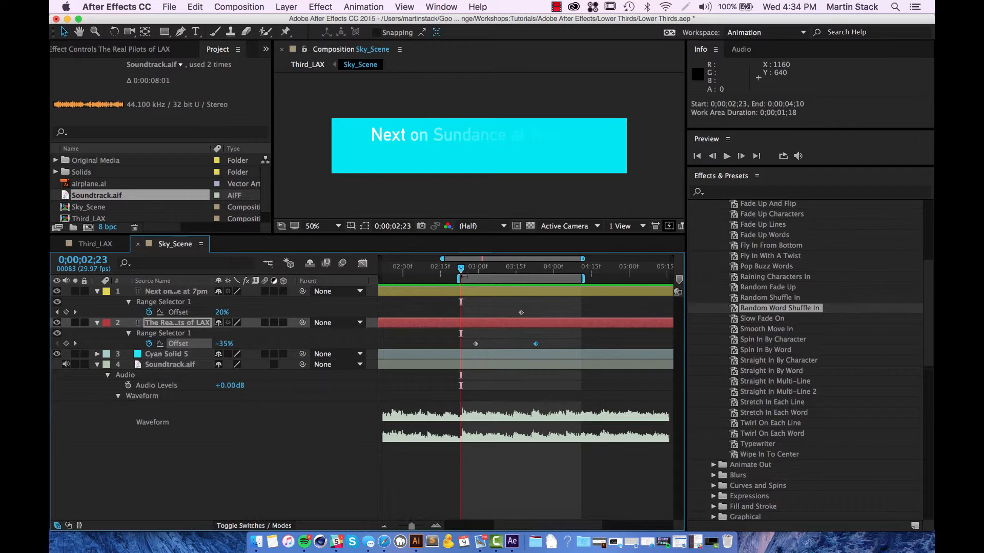
key("space")
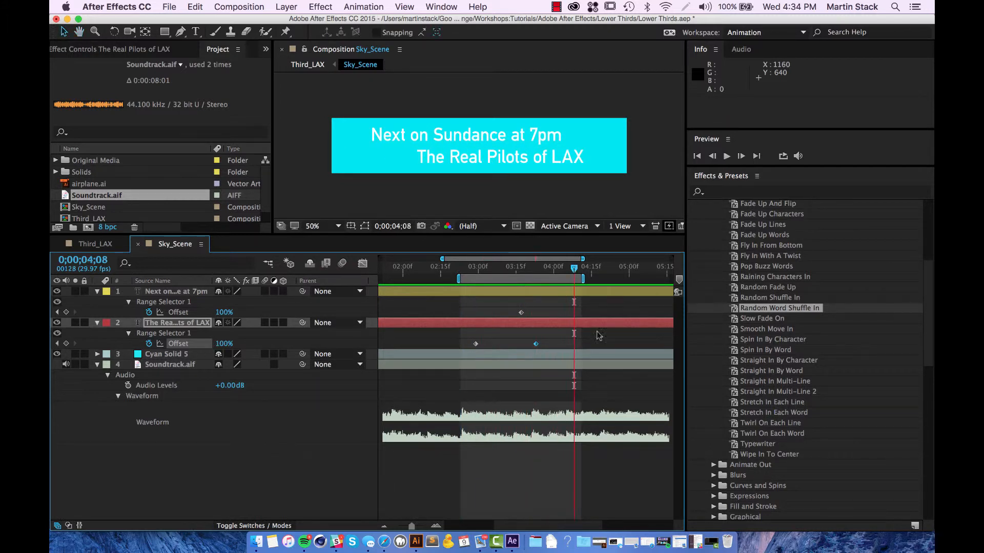
left_click_drag(582, 279, 547, 279)
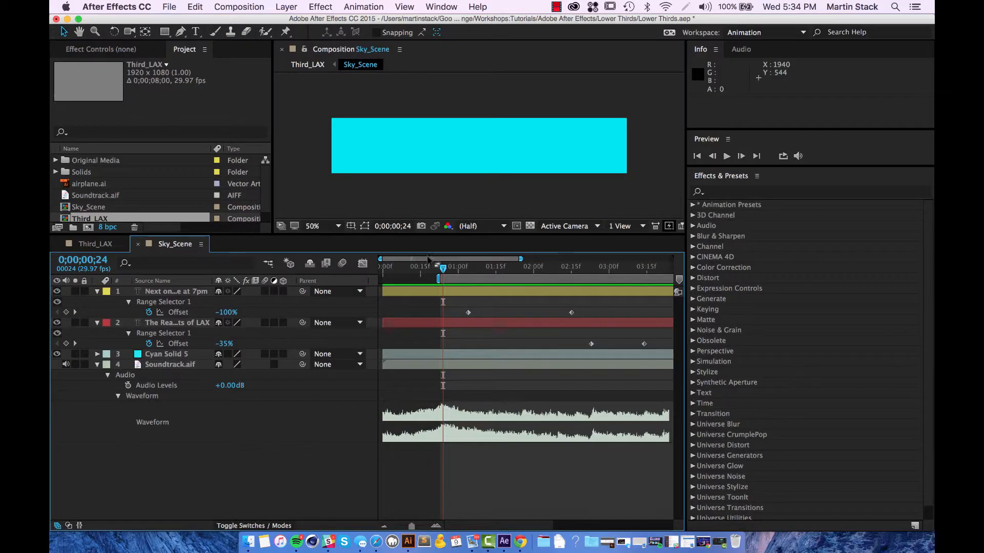
key("space")
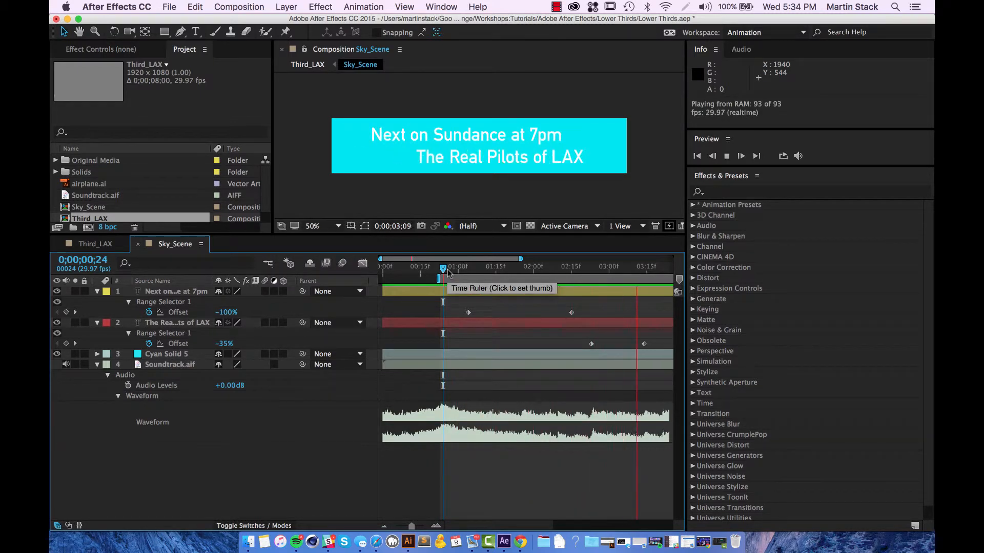
Step: Move the 'Next on Sundance at 7pm' Offset keyframes to 1;03 and 2;00, previewing with sound
key("space")
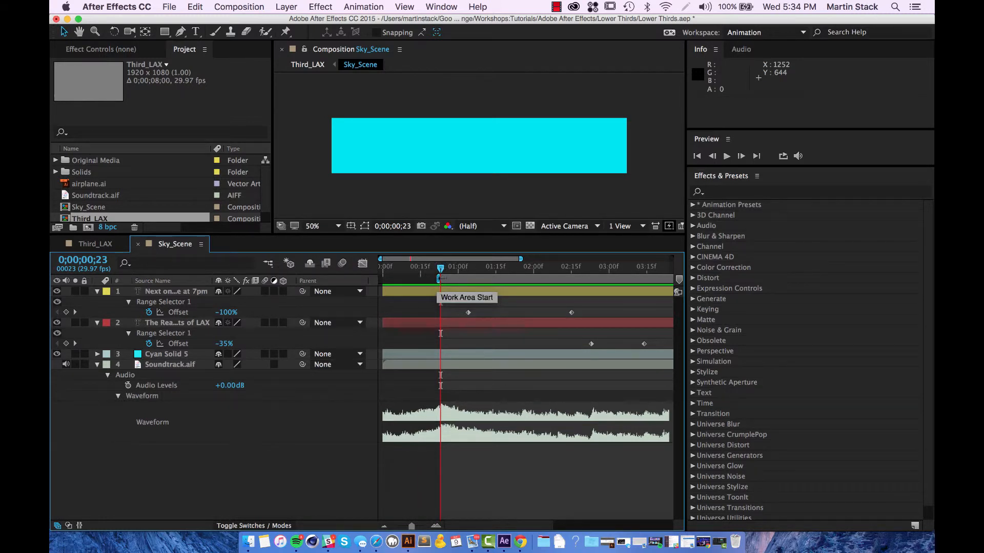
left_click_drag(441, 268, 408, 279)
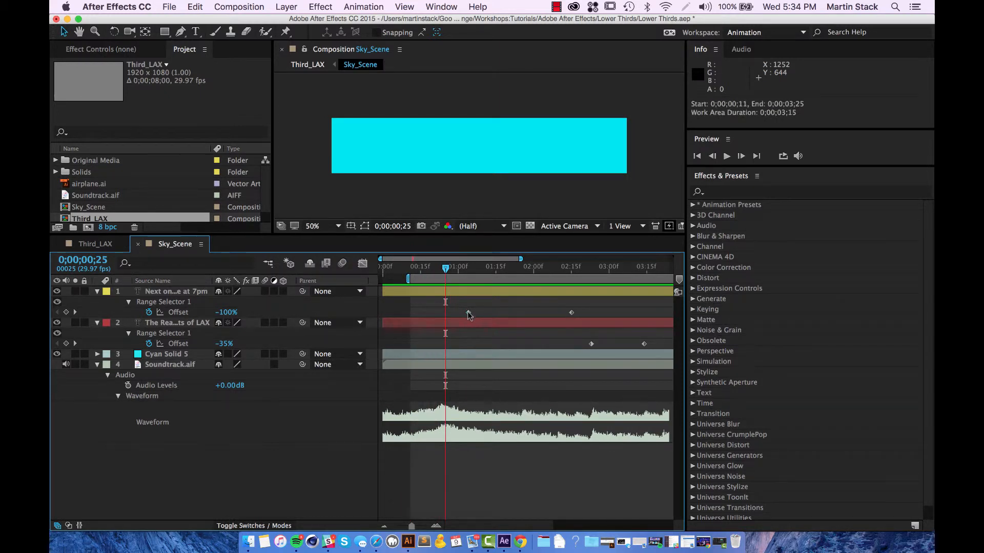
left_click_drag(467, 312, 425, 312)
left_click_drag(540, 314, 512, 312)
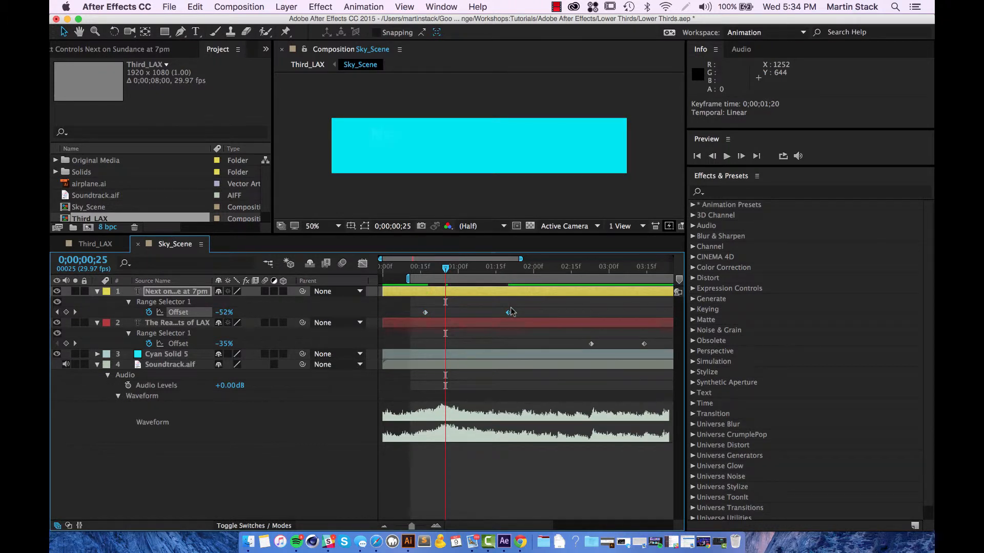
key("space")
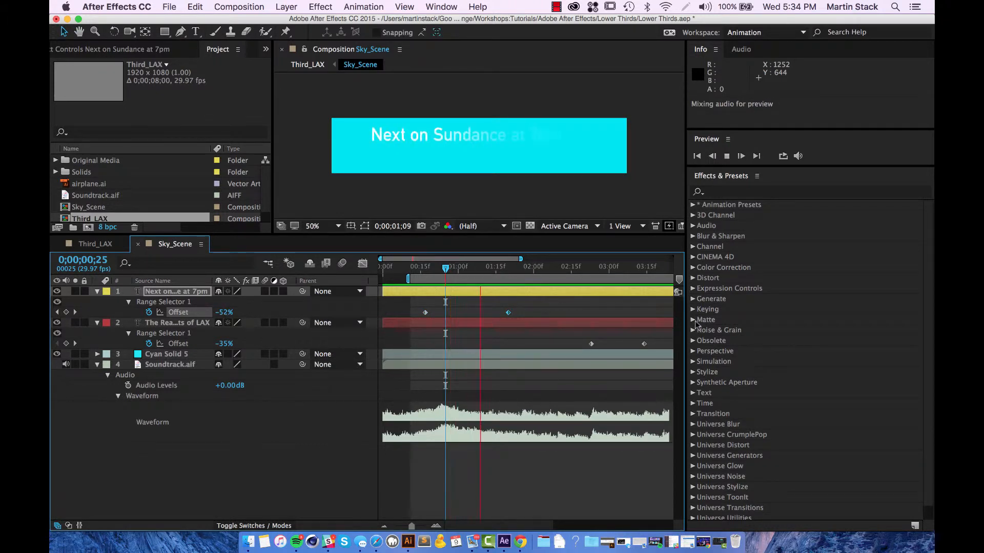
left_click_drag(509, 313, 534, 315)
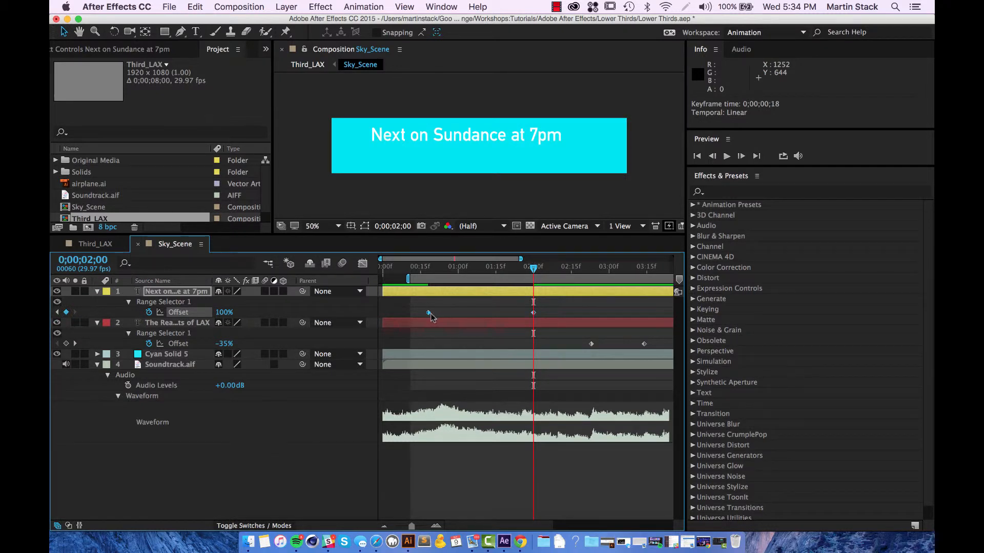
left_click_drag(429, 313, 466, 314)
left_click_drag(533, 267, 409, 269)
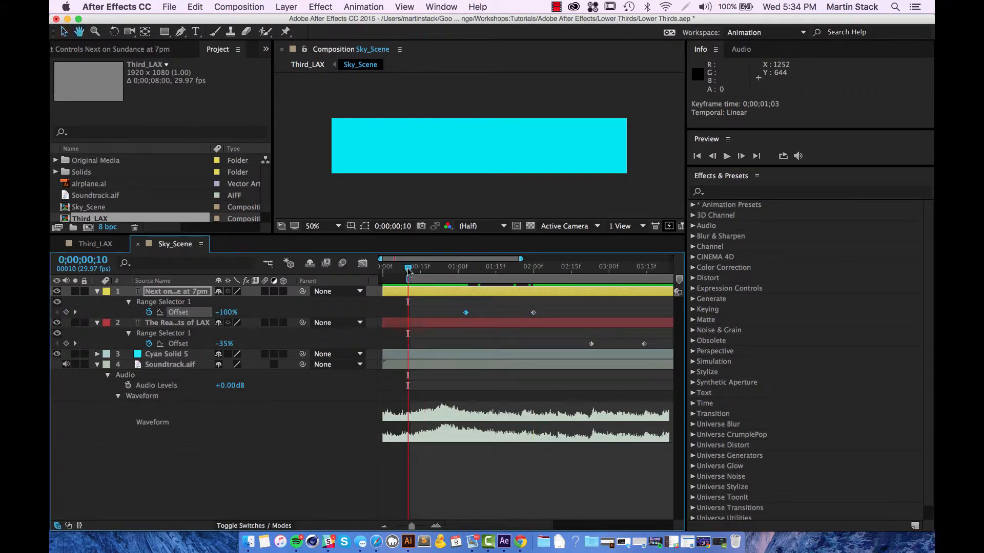
key("space")
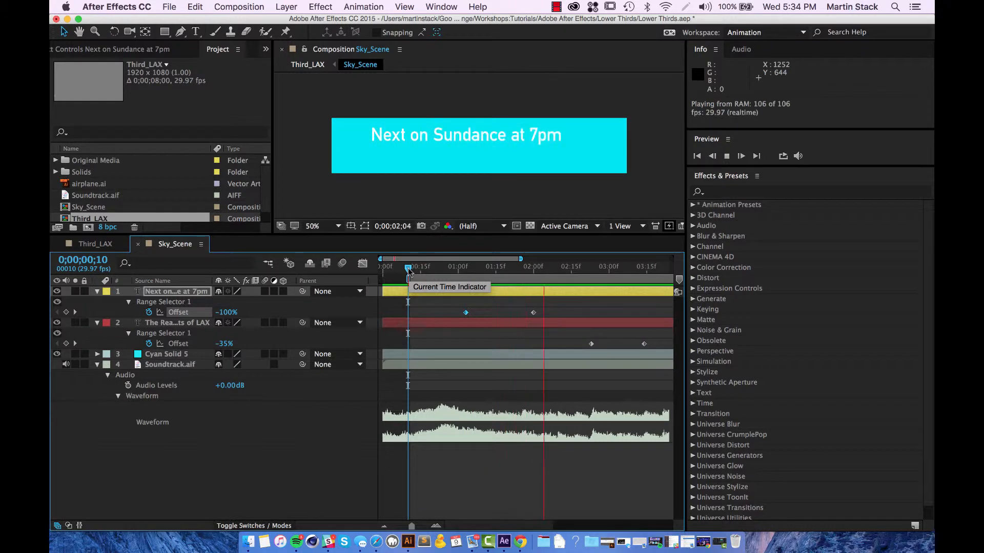
left_click(410, 268)
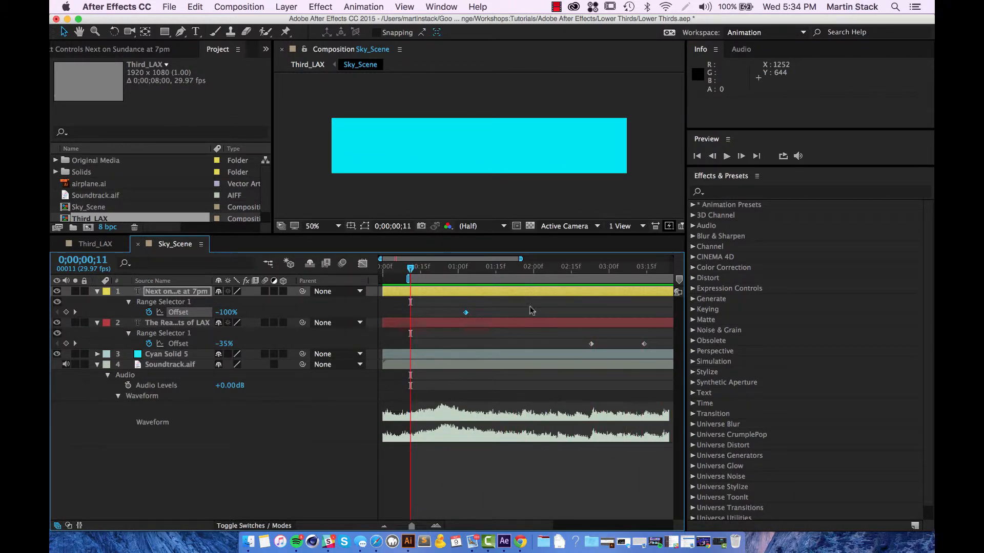
Step: Open Third_LAX from the composition flowchart and preview it
key("Tab")
left_click(457, 308)
key("space")
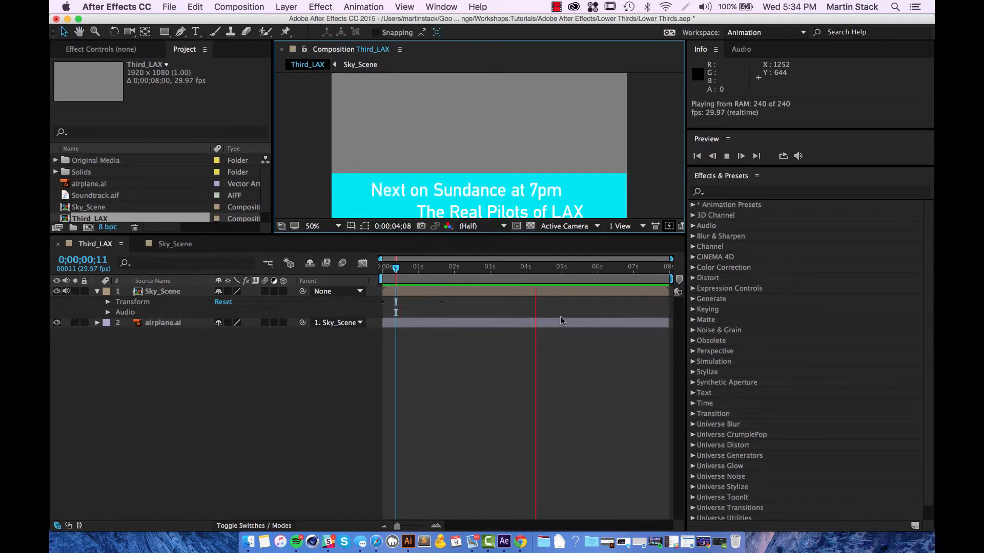
Step: Review Third_LAX, panning to the lower third and replaying from about 4 seconds, then return to Sky_Scene
key("space")
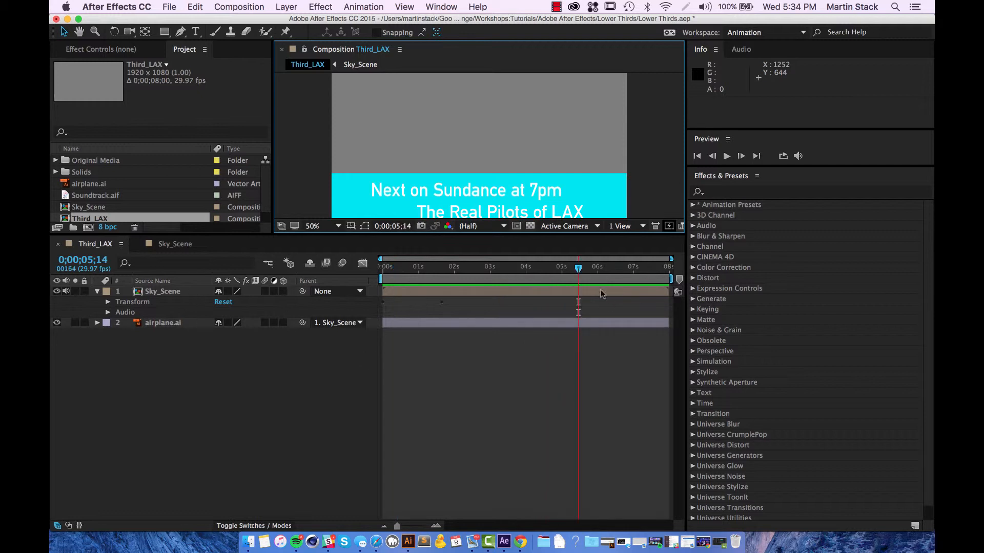
scroll(636, 192, "down", 3)
scroll(635, 193, "up", 3)
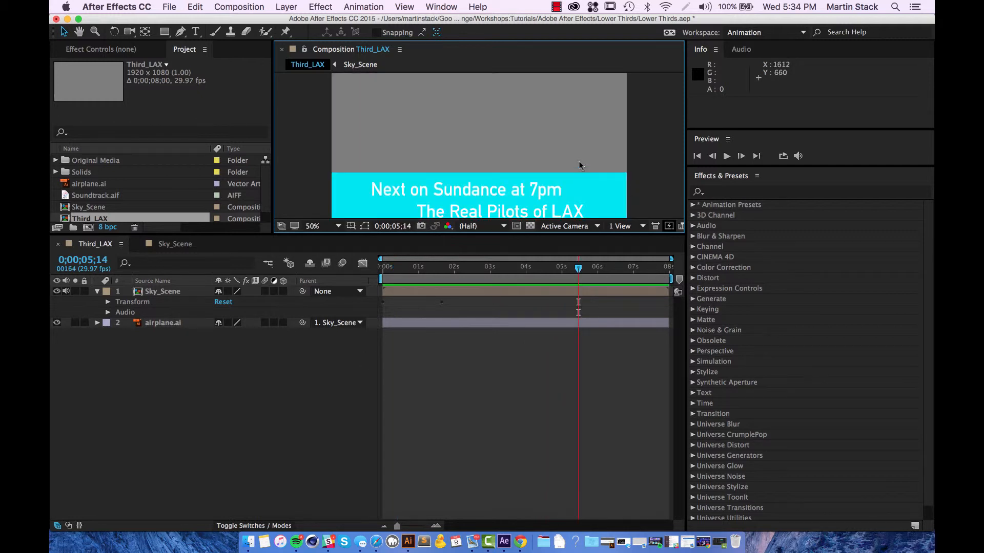
left_click_drag(579, 165, 579, 119)
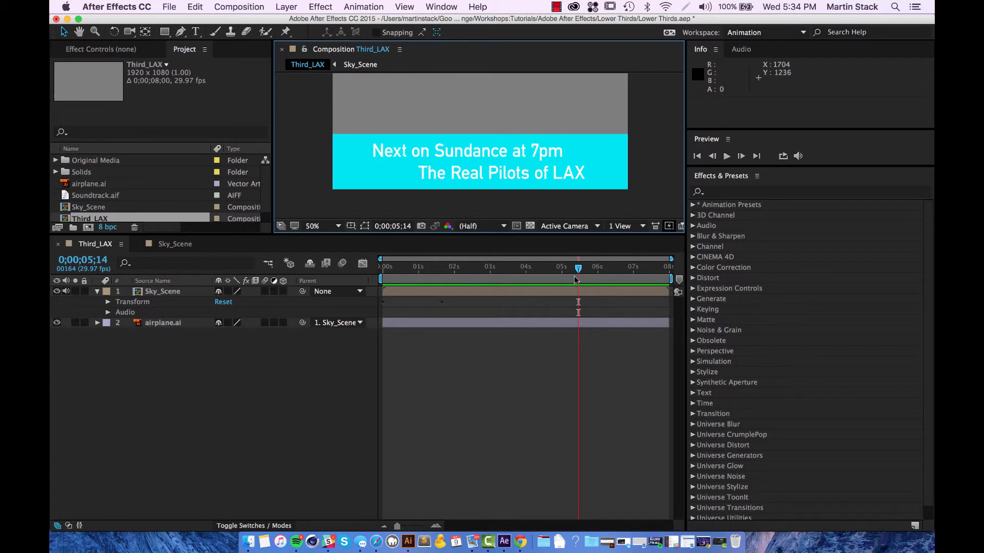
left_click_drag(578, 267, 543, 268)
key("space")
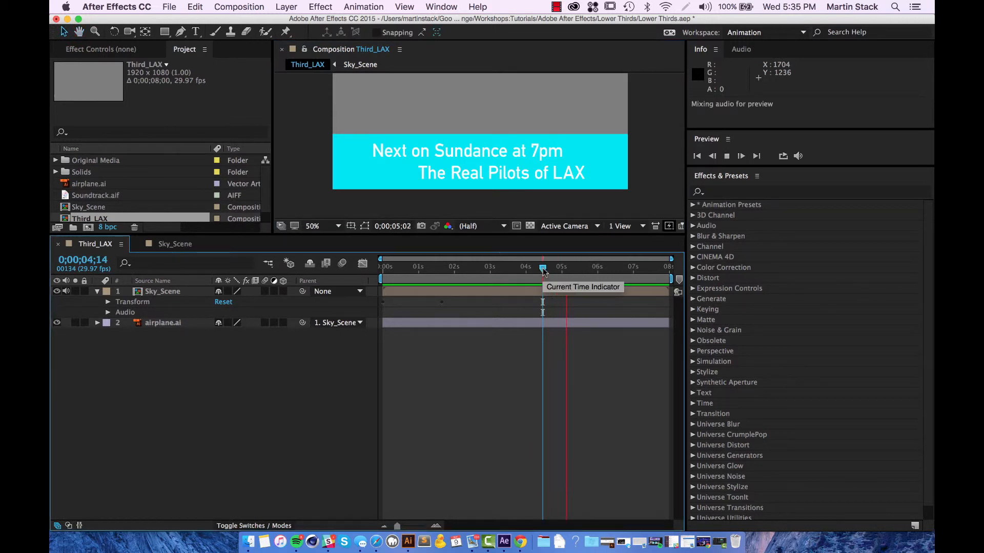
key("space")
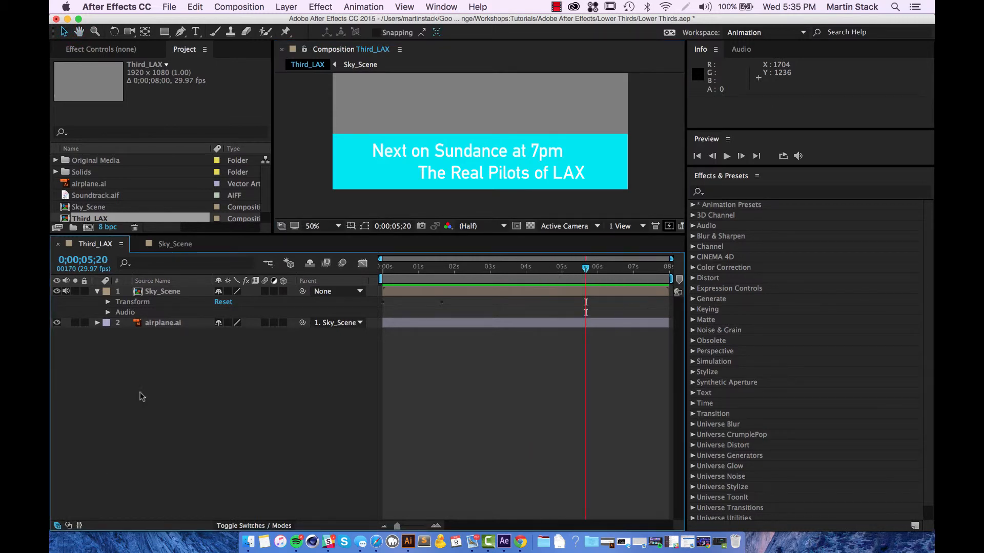
left_click(175, 245)
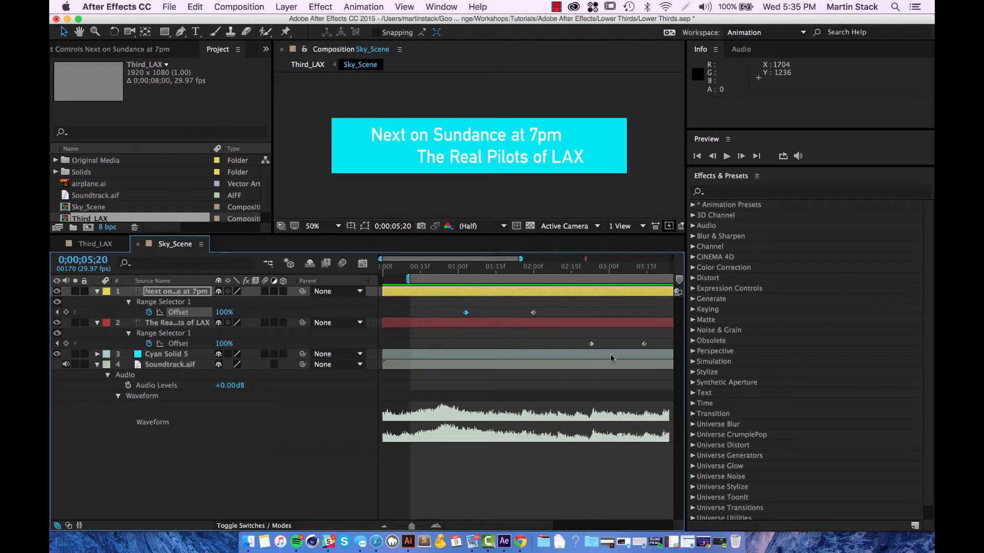
Step: Shift the 'The Real Pilots of LAX' Offset keyframes earlier, then preview Third_LAX from the start
left_click_drag(655, 340, 581, 346)
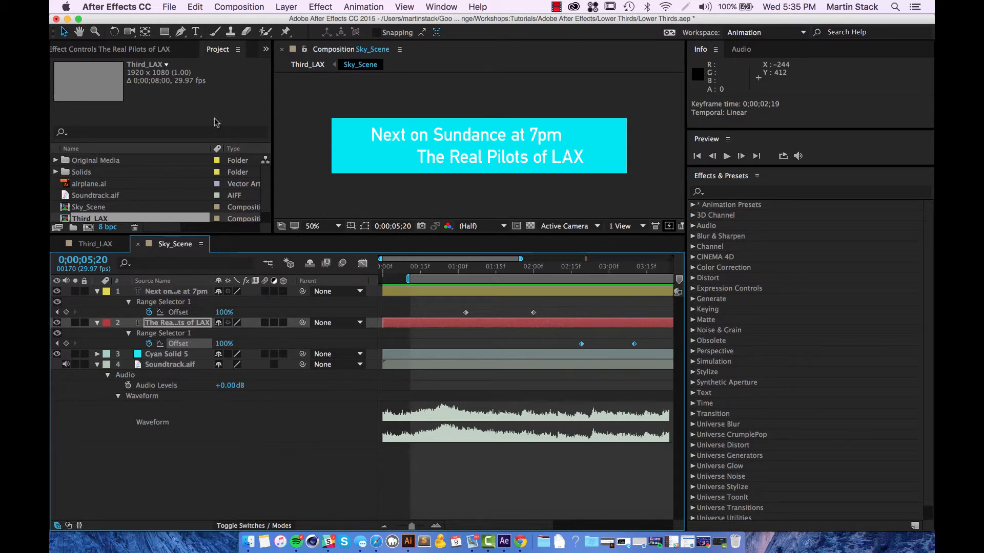
key("Tab")
left_click(366, 274)
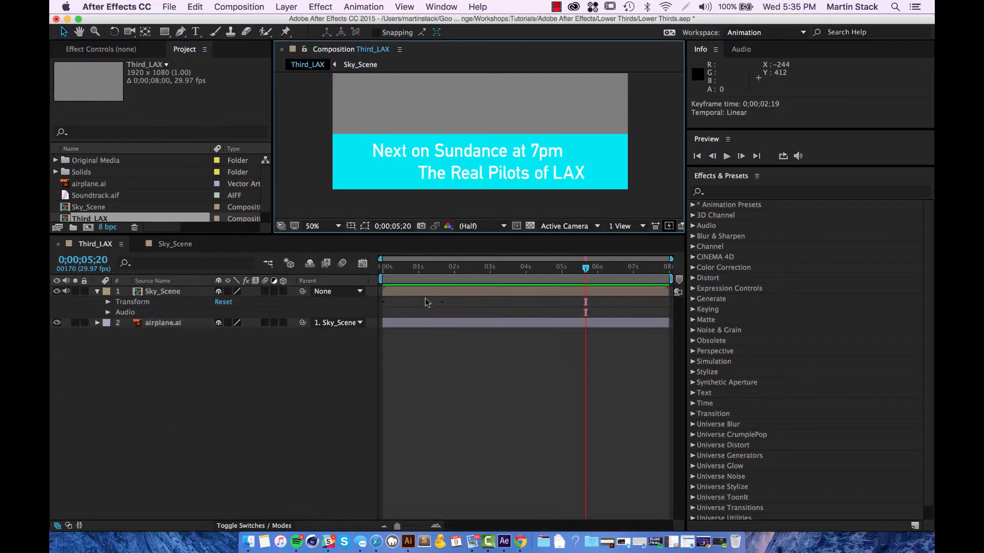
left_click(398, 267)
key("space")
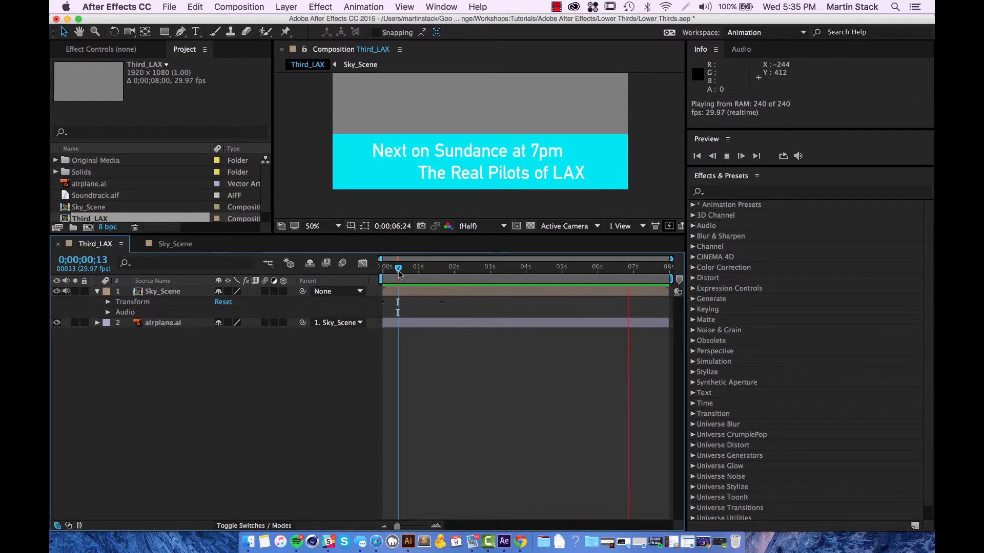
key("space")
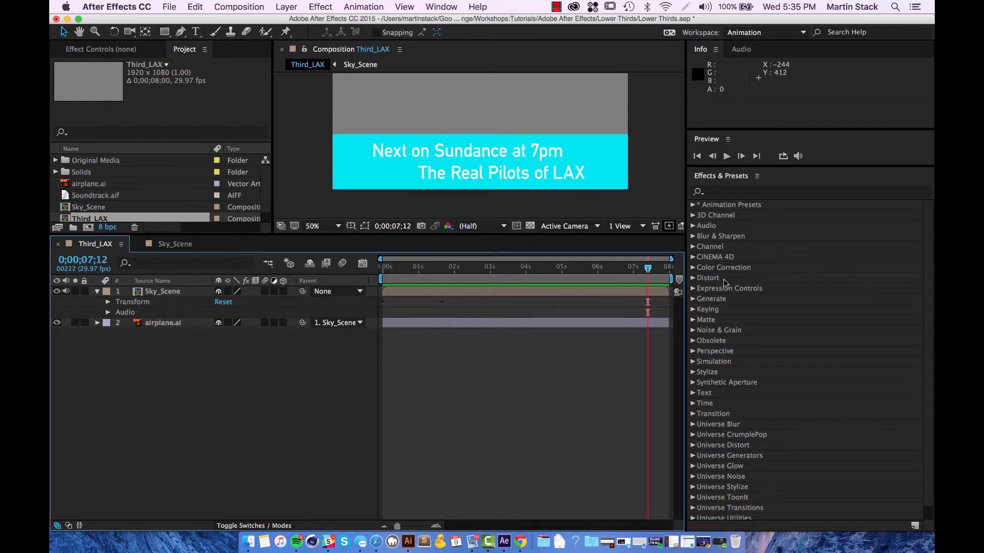
left_click_drag(647, 270, 114, 256)
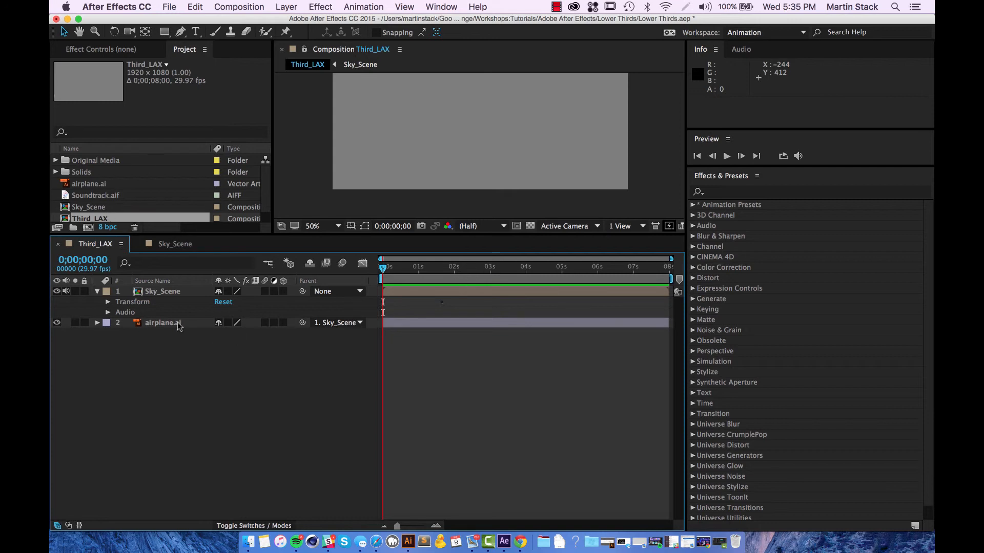
Step: Move Sky_Scene's ending Position keyframe (960, 900) from 1;20 to 1;10 and preview the slide-in
left_click(149, 291)
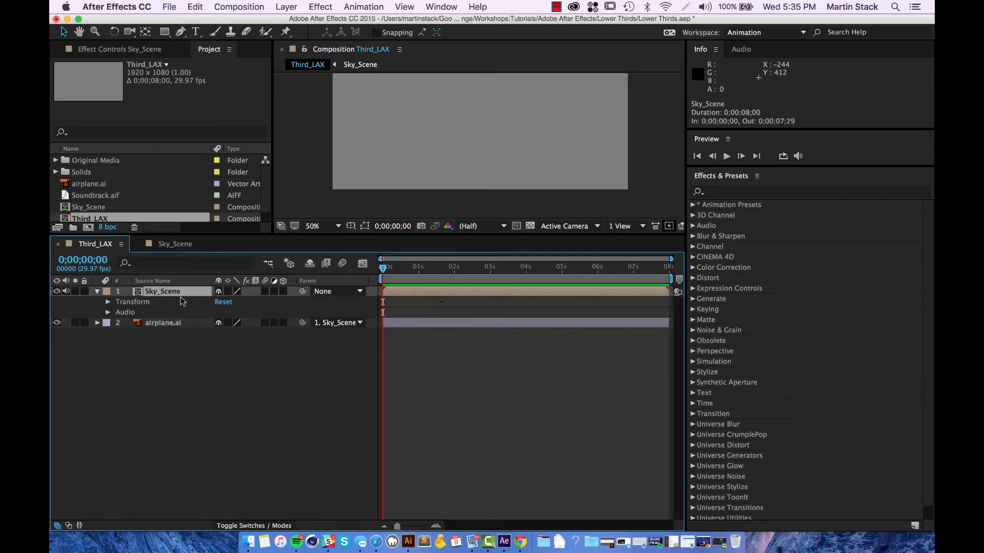
key("p")
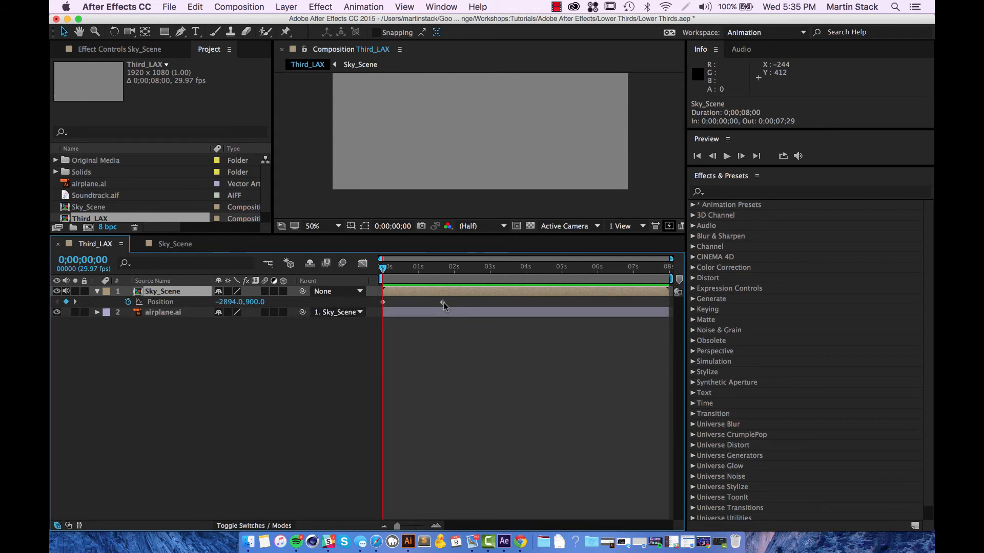
left_click_drag(442, 302, 430, 303)
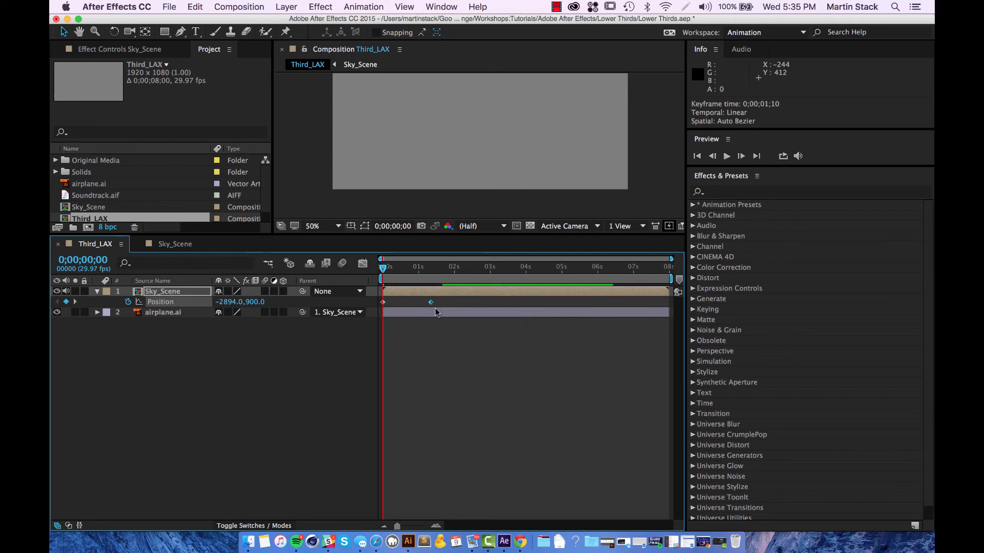
key("space")
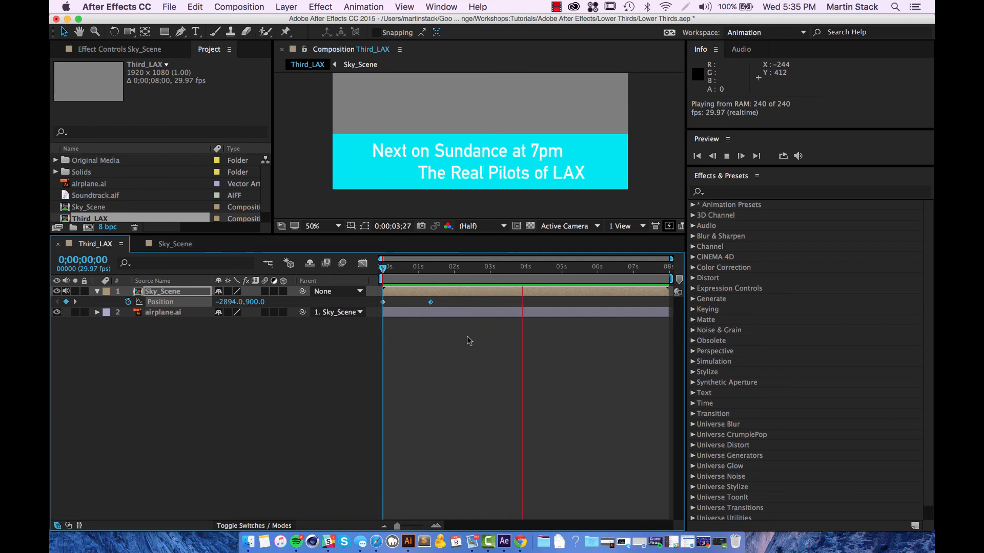
key("space")
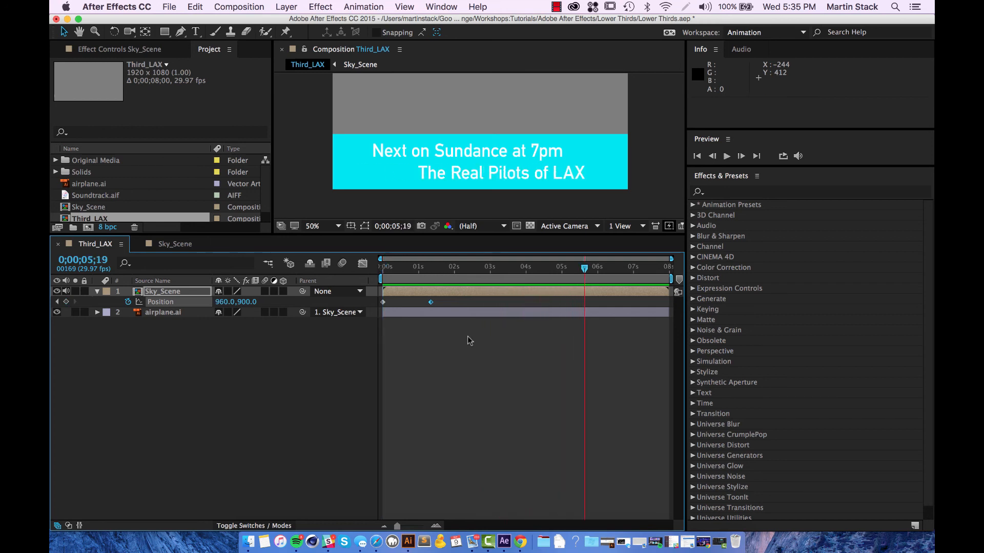